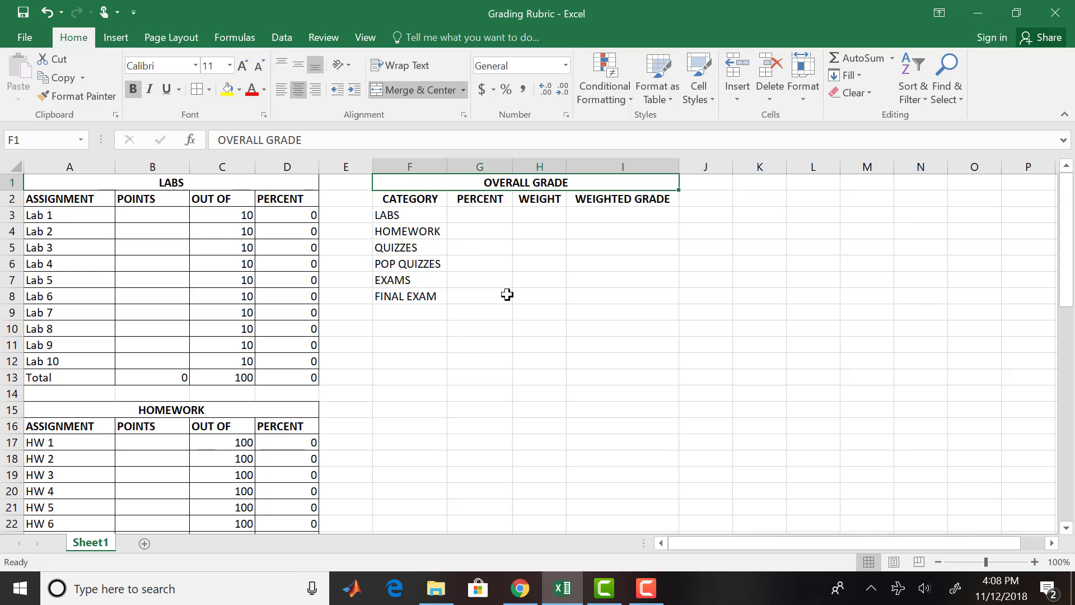
Enter the formula =B13/C13 in cell G3 to calculate the Labs percent in the Overall Grade table.
left_click(480, 220)
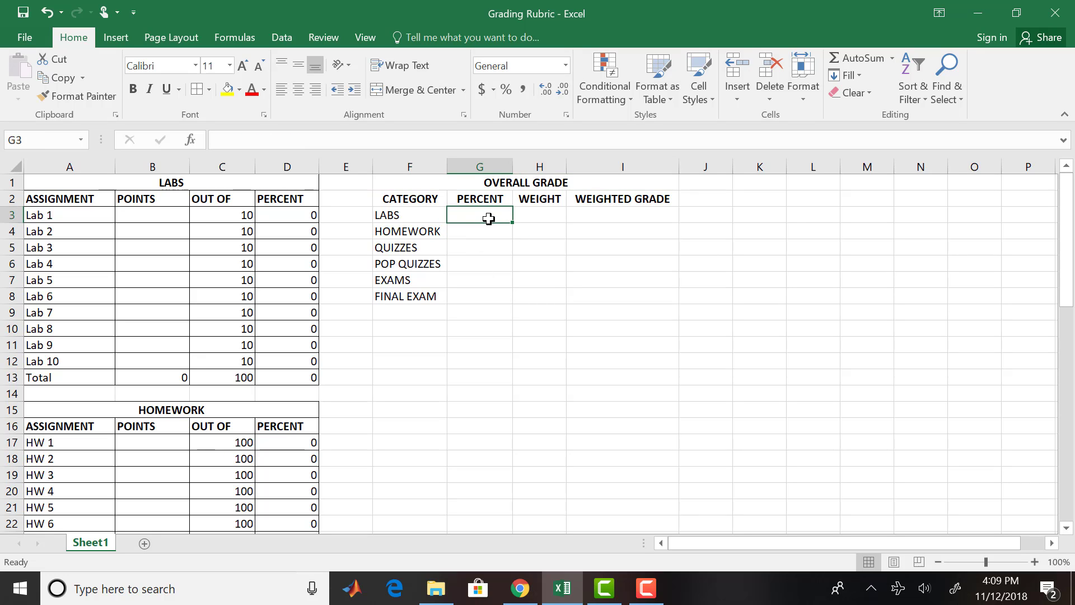
type("=B")
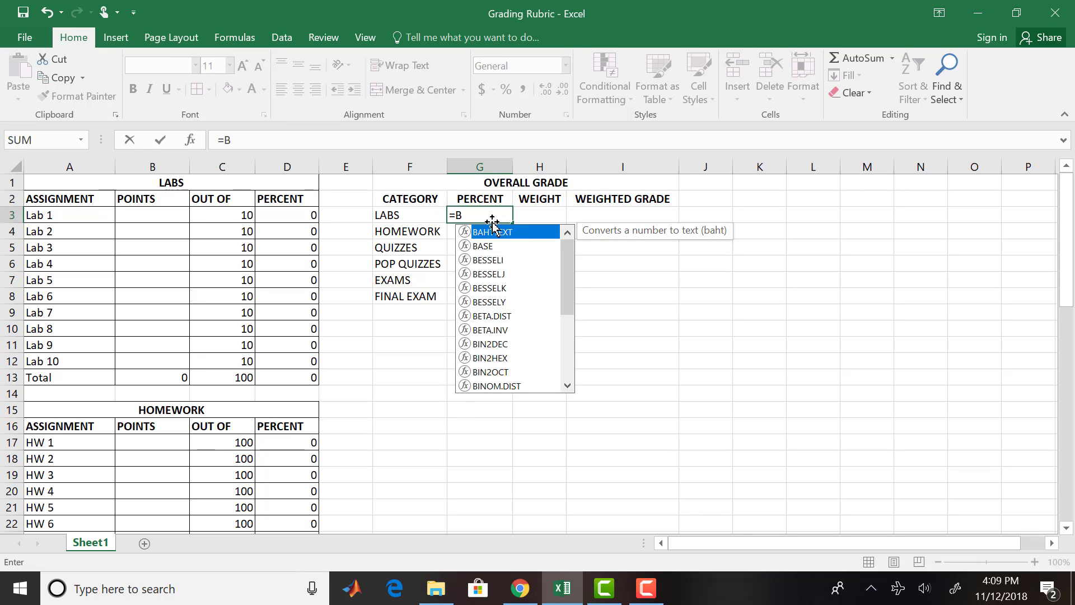
type("13/")
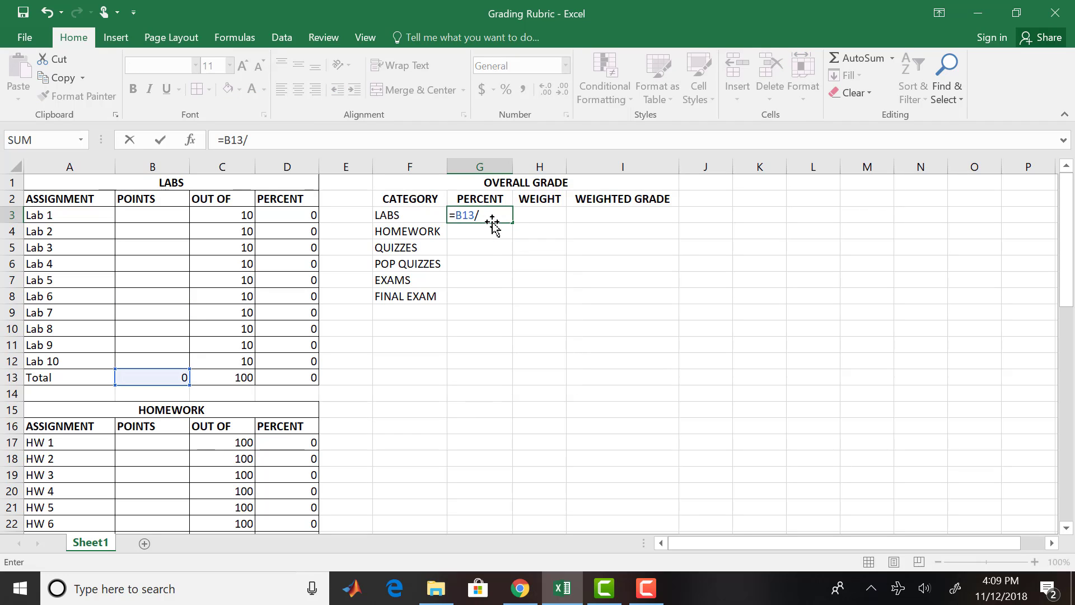
type("C13")
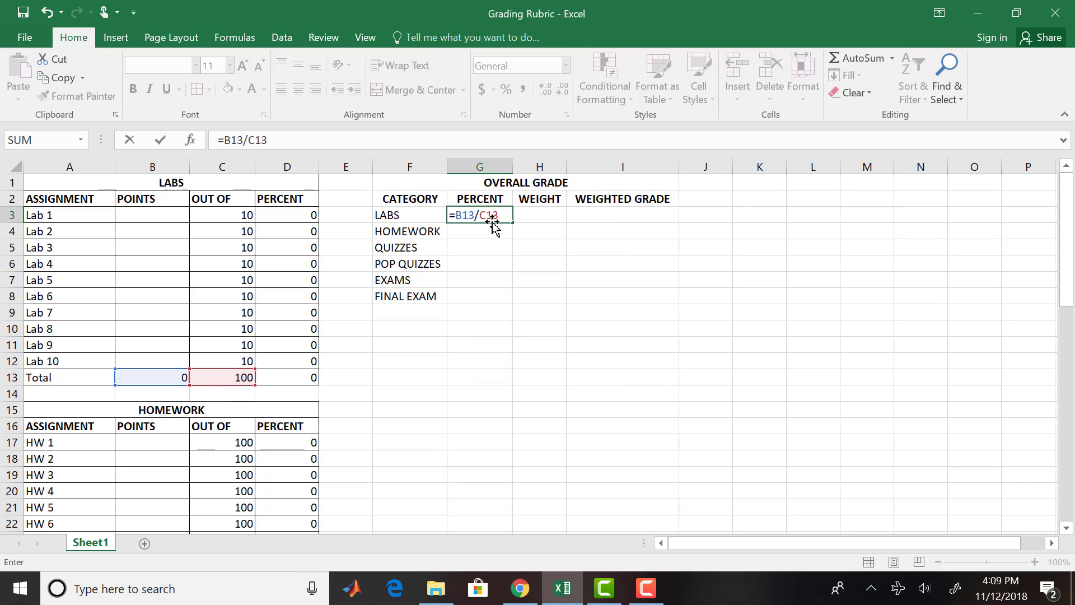
key("Return")
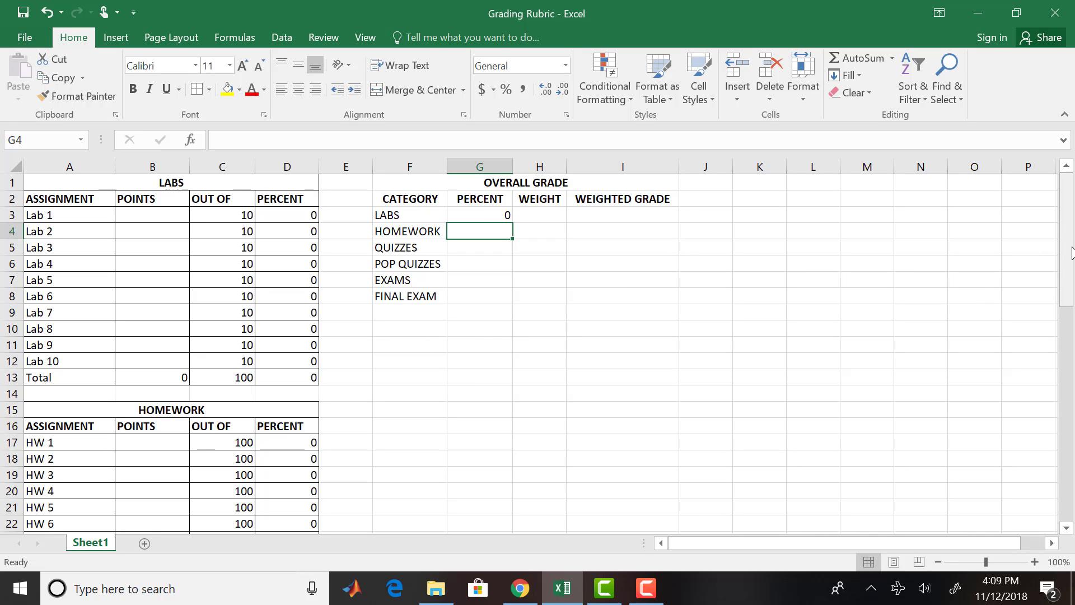
Calculate the Homework percent in cell G4 with the formula =B27/C27.
mouse_move(1071, 252)
left_mouse_down()
mouse_move(1074, 292)
mouse_move(1073, 259)
left_mouse_up()
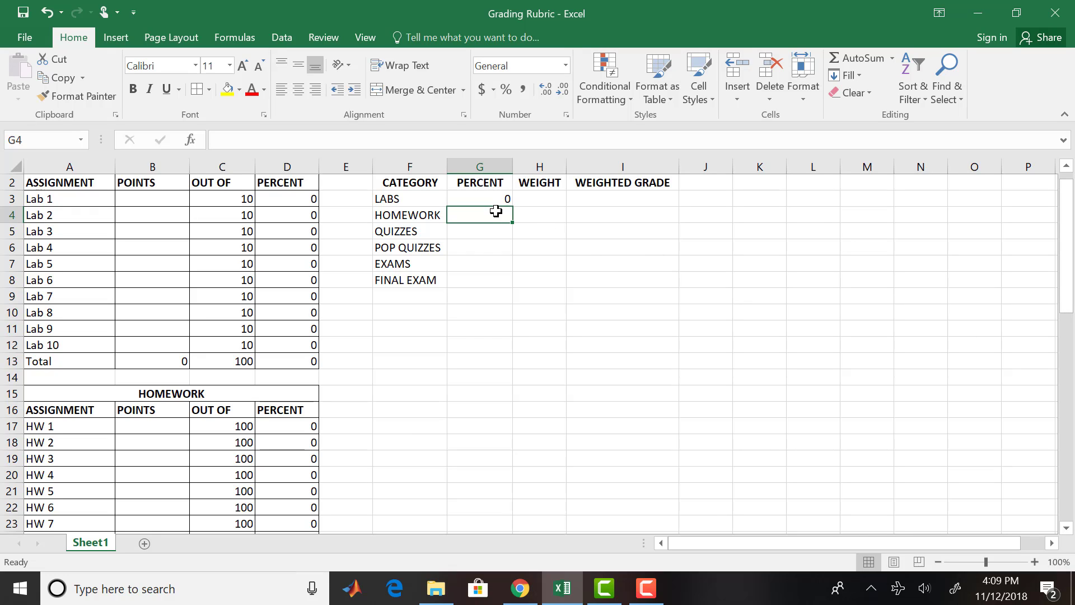
type("=B")
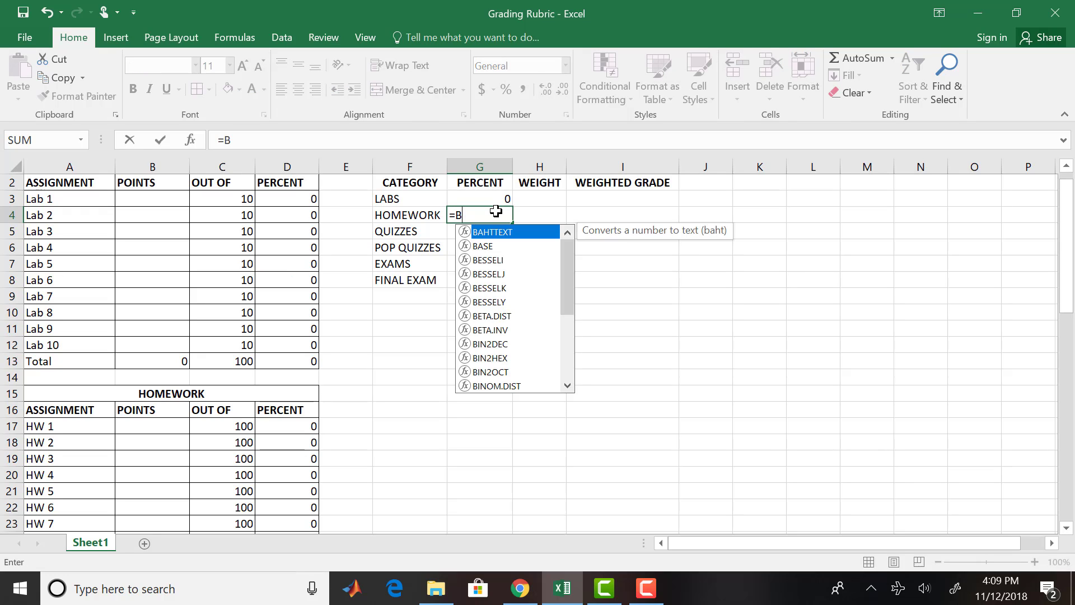
type("27")
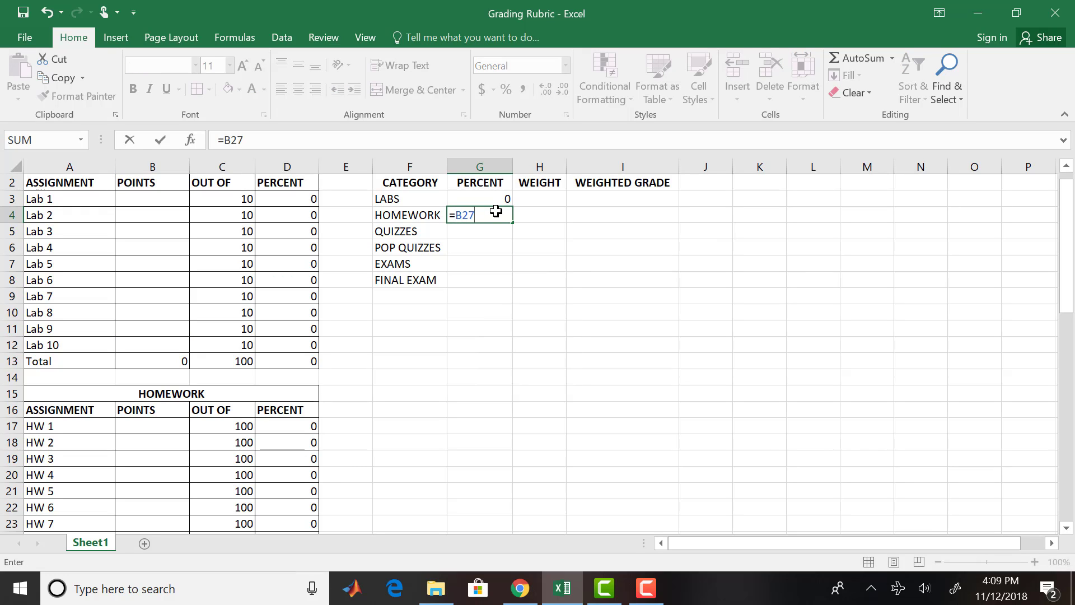
type("/C27")
key("Return")
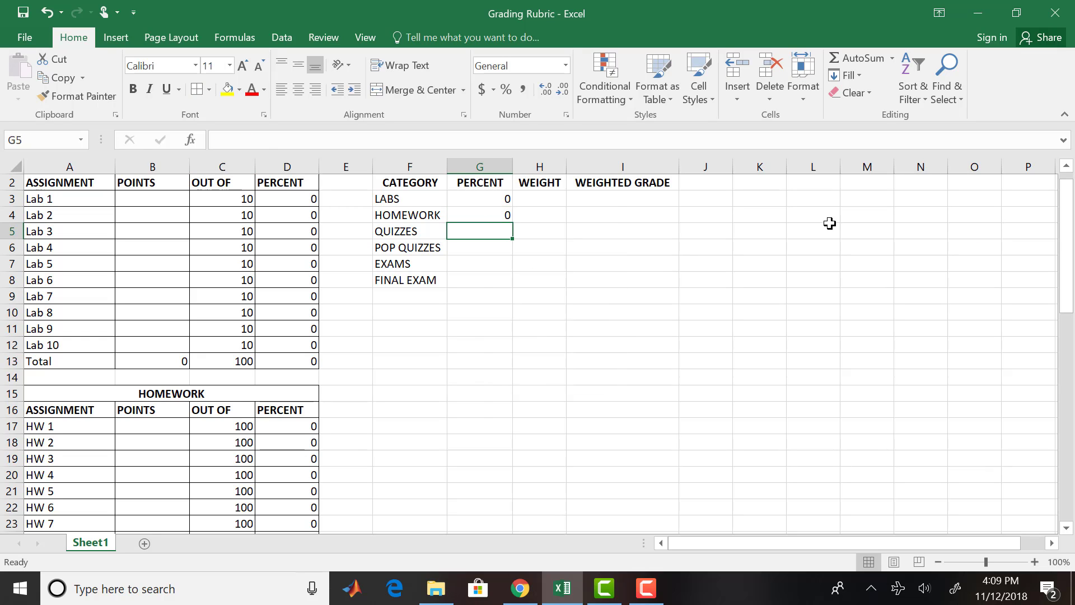
Calculate the Quizzes percent in cell G5 with the formula =B41/C41.
left_click_drag(1070, 230, 1074, 178)
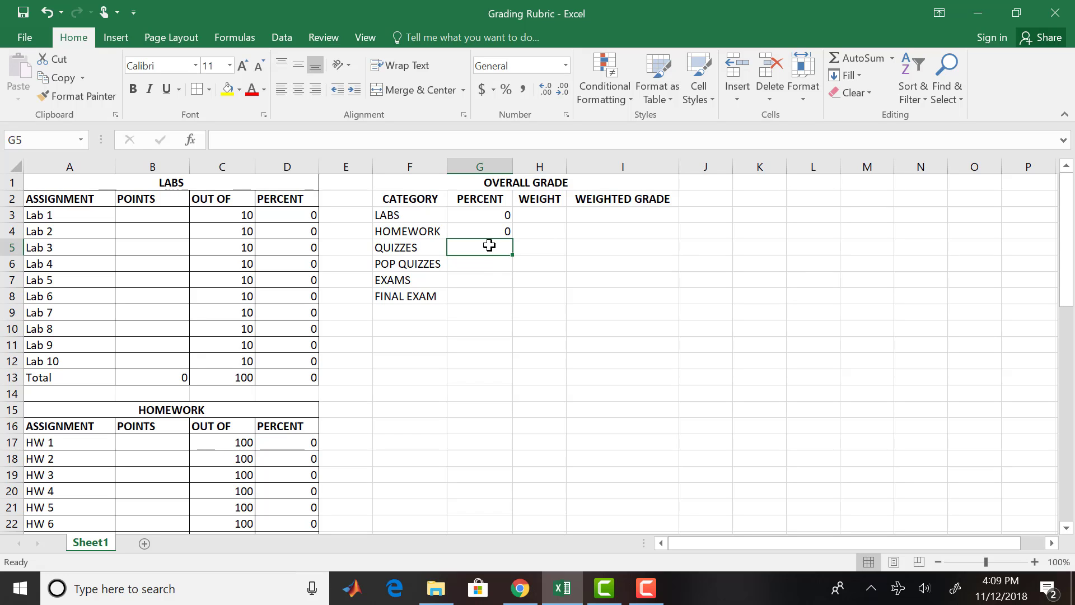
type("=B")
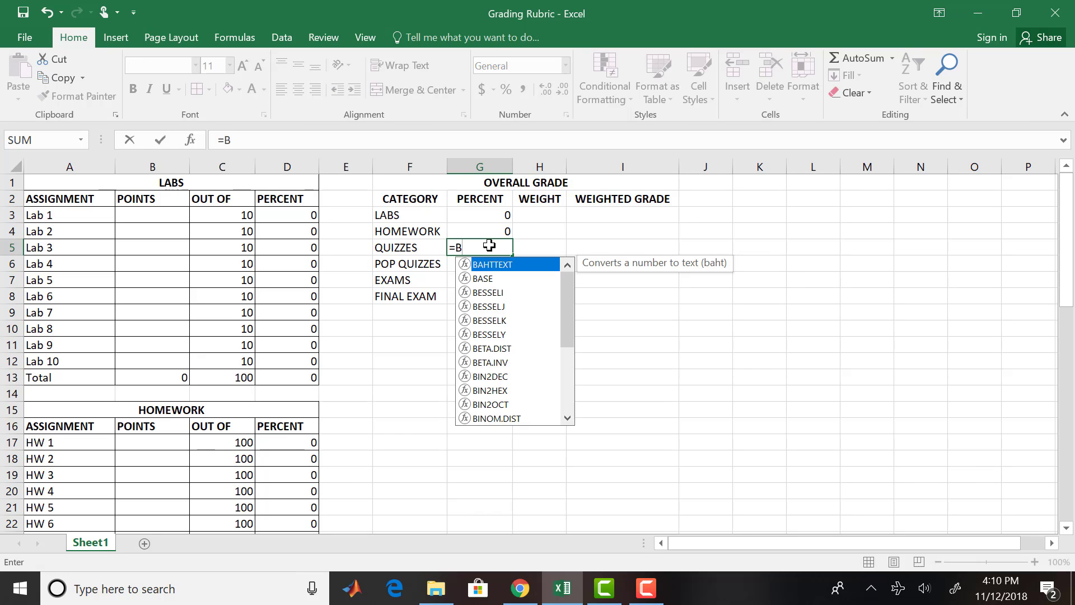
type("41/")
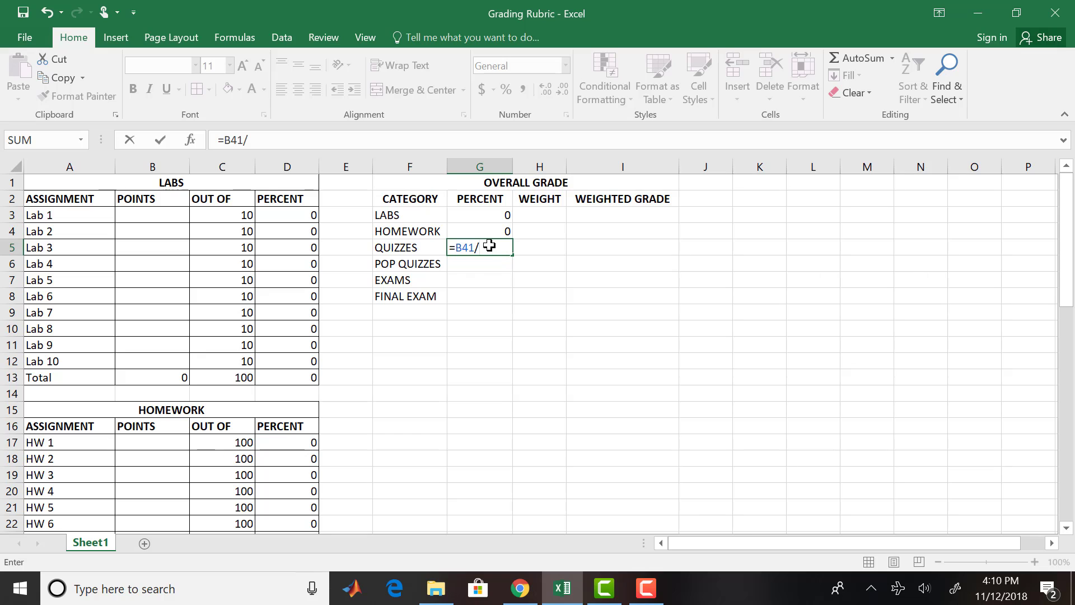
type("C41")
key("Return")
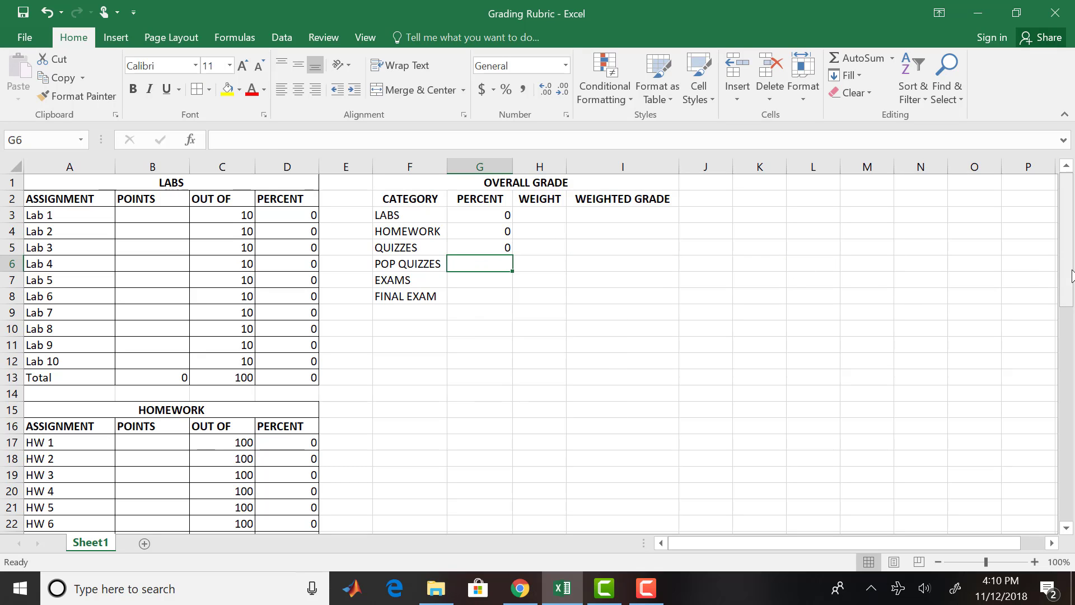
Calculate the Pop Quizzes percent in cell G6 with the formula =B46/C46.
mouse_move(1072, 274)
left_mouse_down()
mouse_move(1055, 474)
mouse_move(1055, 273)
left_mouse_up()
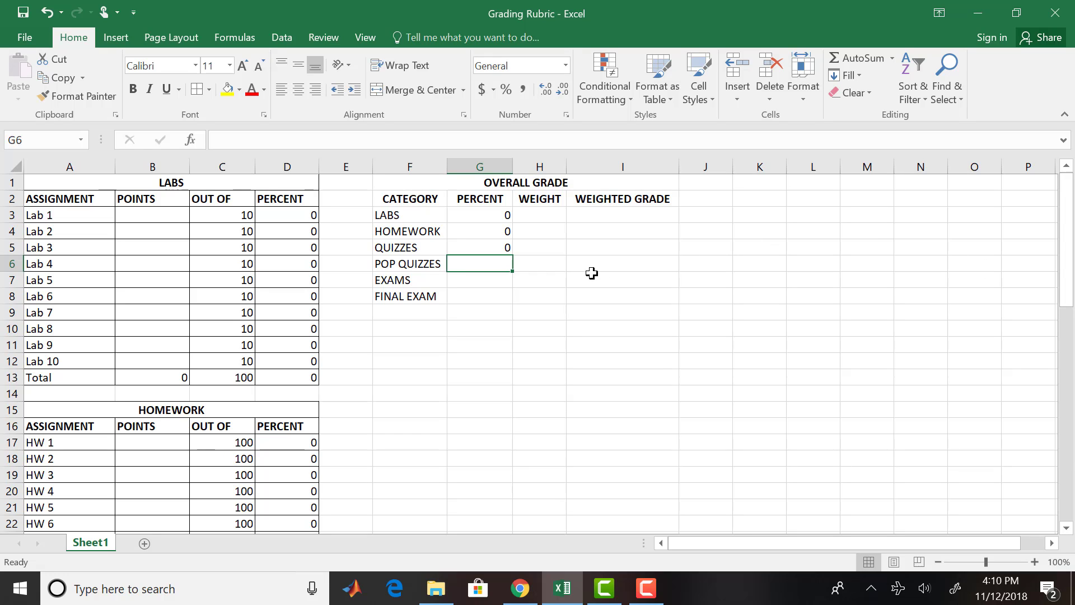
type("=B46")
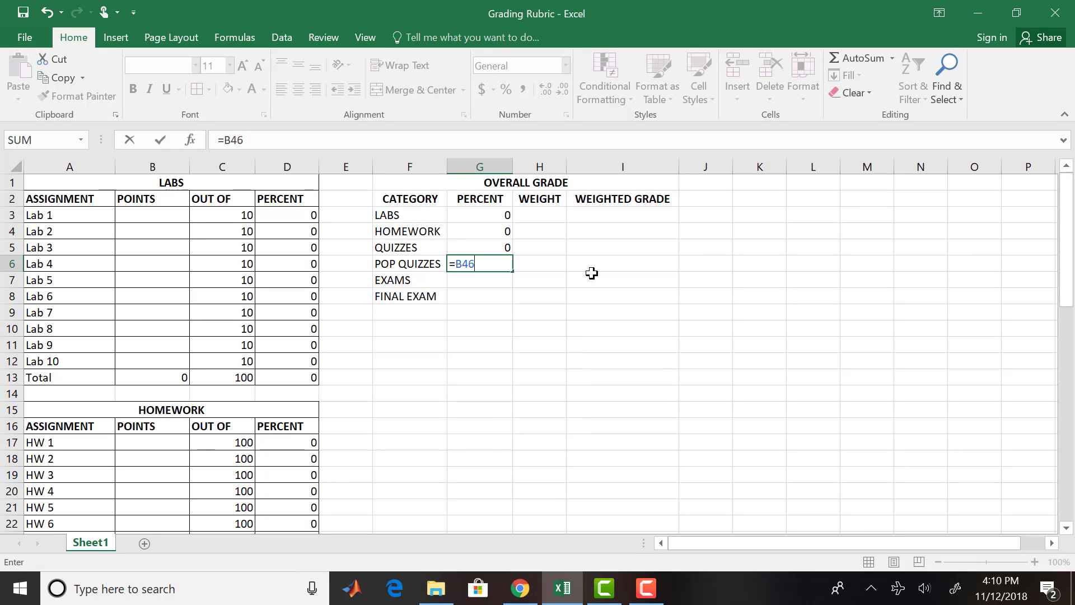
type("/C46")
key("Return")
Calculate the Exams percent in cell G7 with the formula =B52/C52.
type("=")
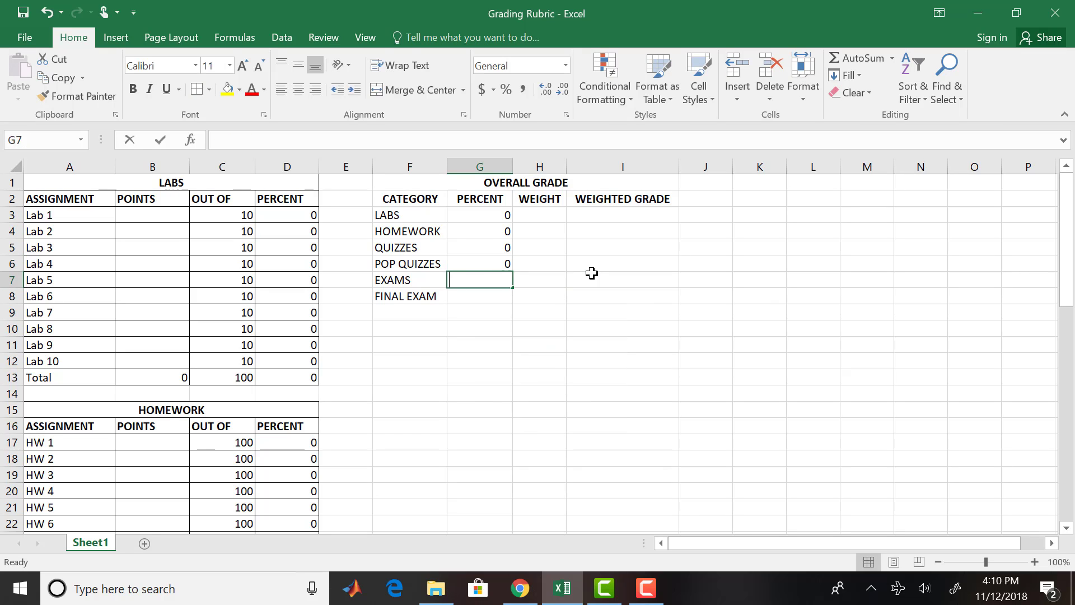
type("B")
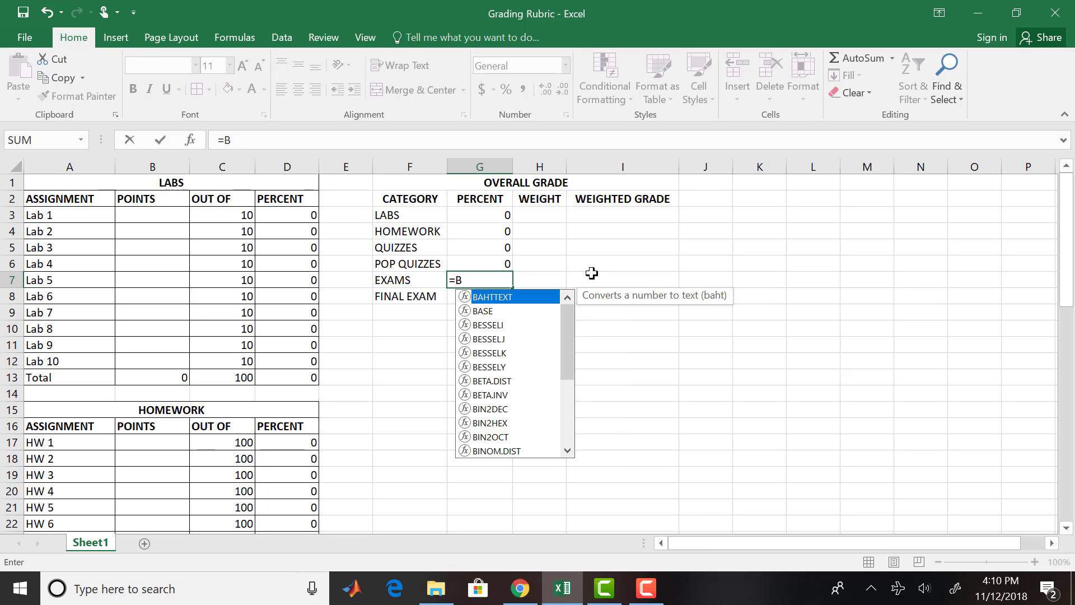
type("52/")
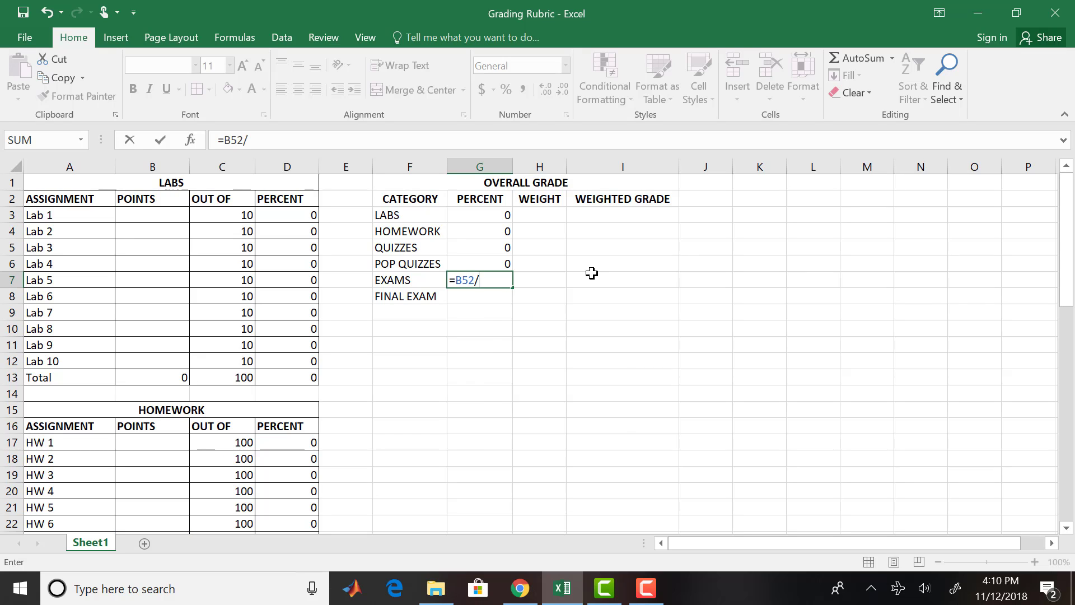
type("C52")
key("Return")
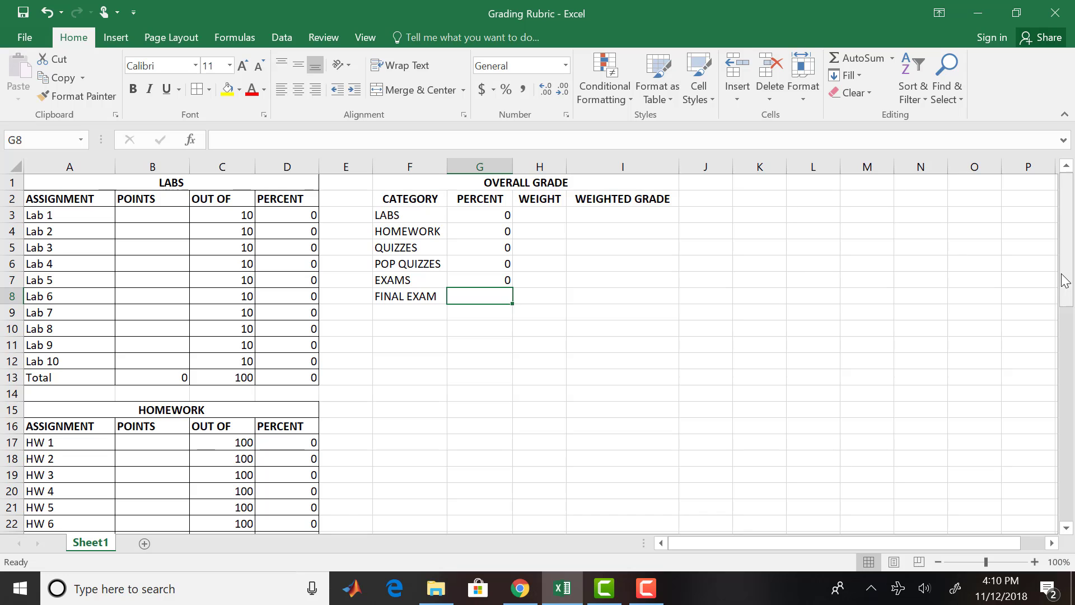
Calculate the Final Exam percent in cell G8 with the formula =B57/C57.
left_click_drag(1062, 293, 1072, 255)
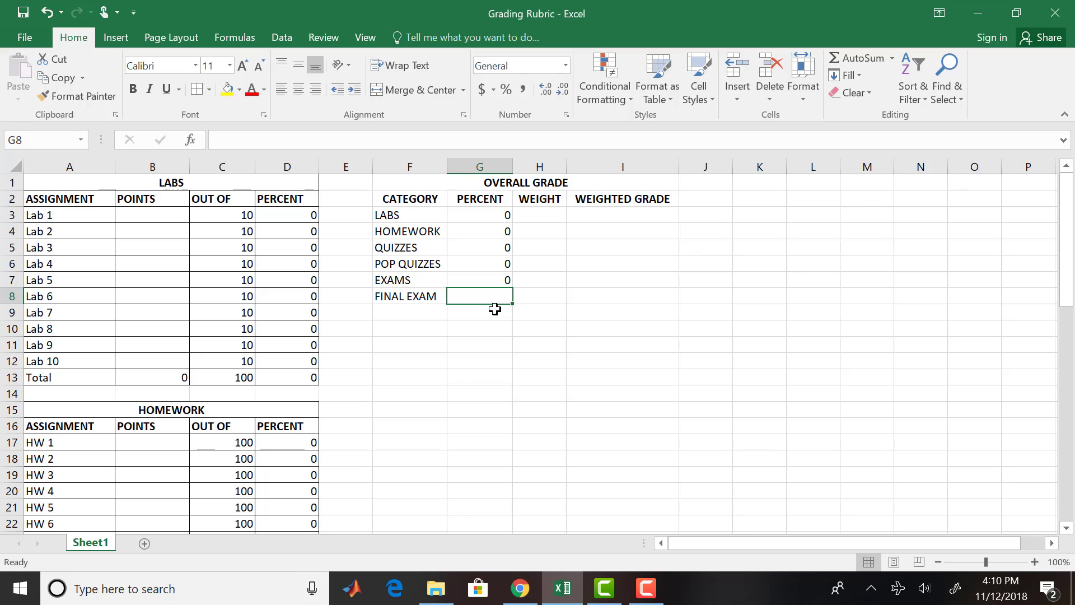
type("=B")
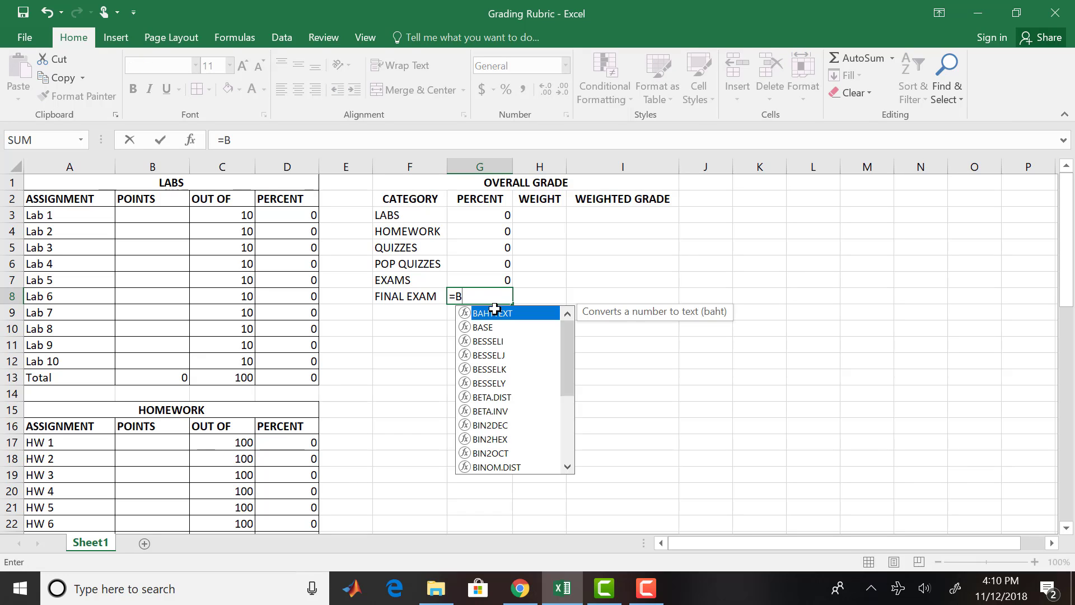
type("57/C57")
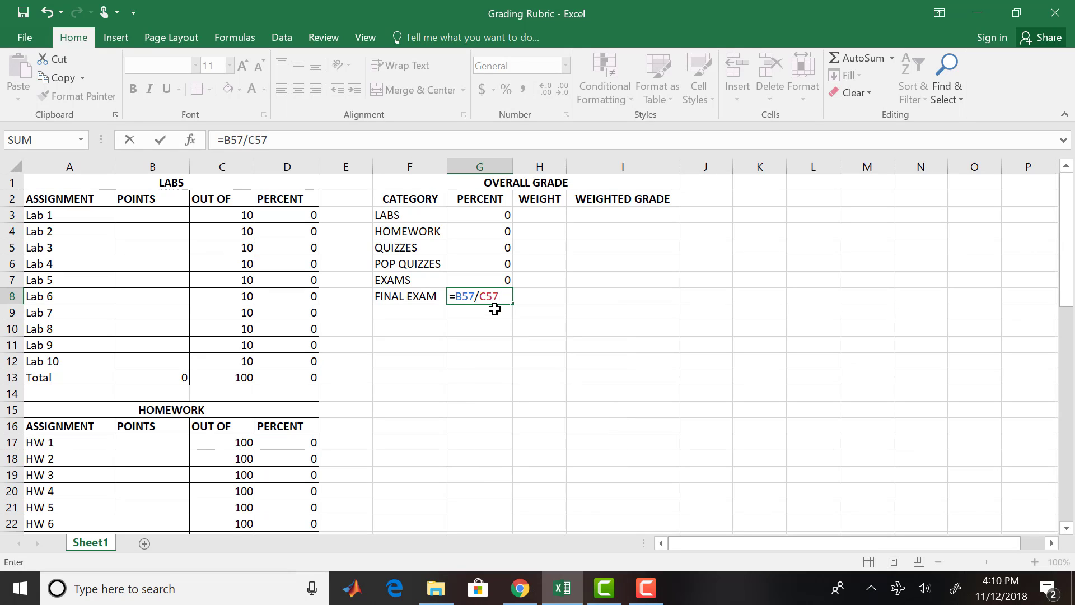
key("Return")
Fill the Weight column from H3 to H8 with 15, 30, 10, 5, 25 and 15.
left_click(550, 214)
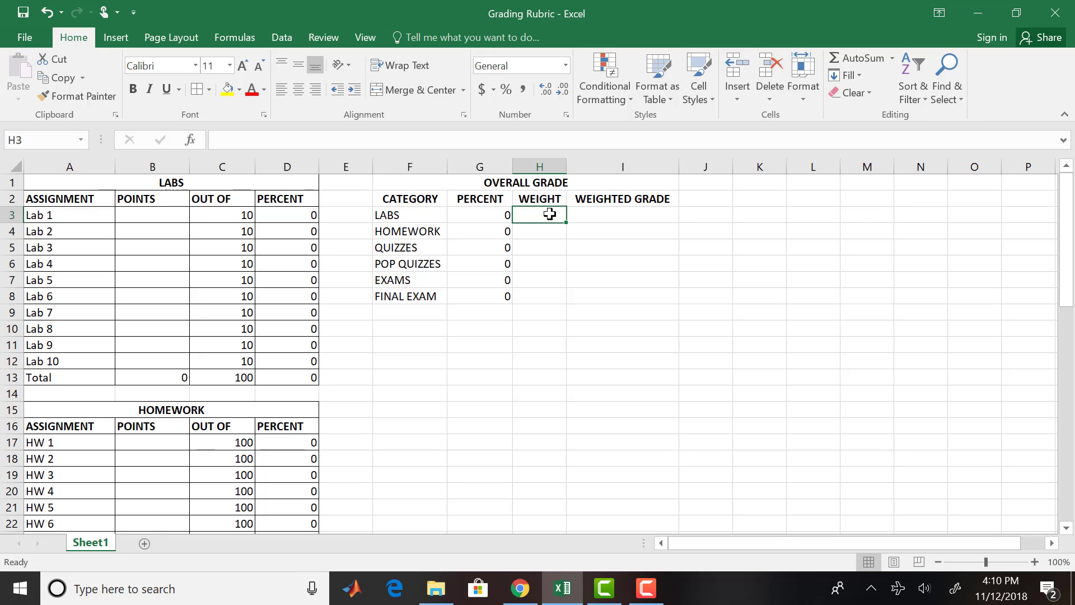
type("15")
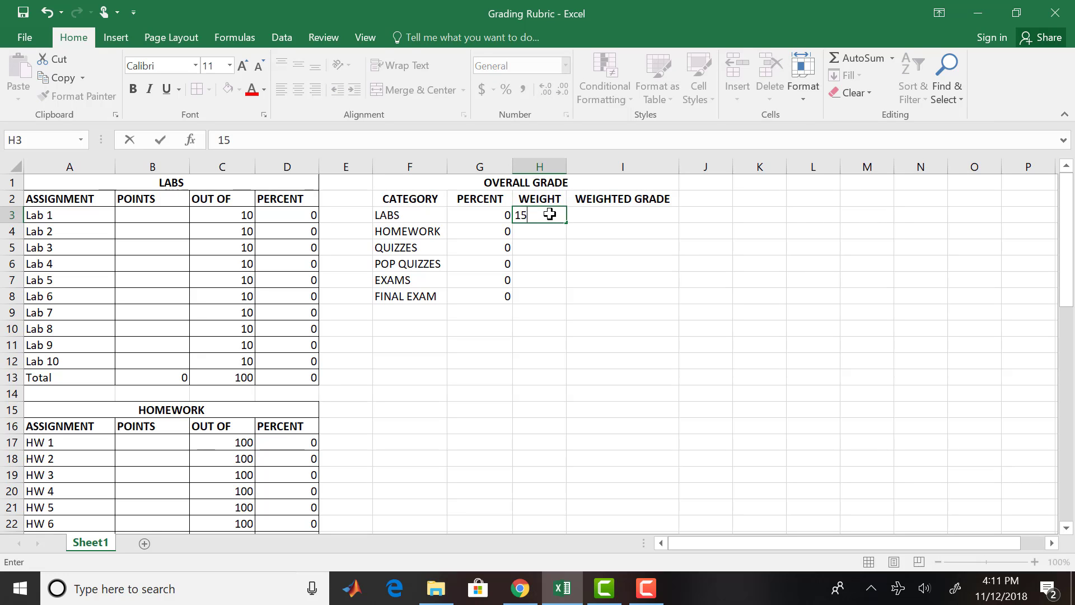
key("Return")
type("30")
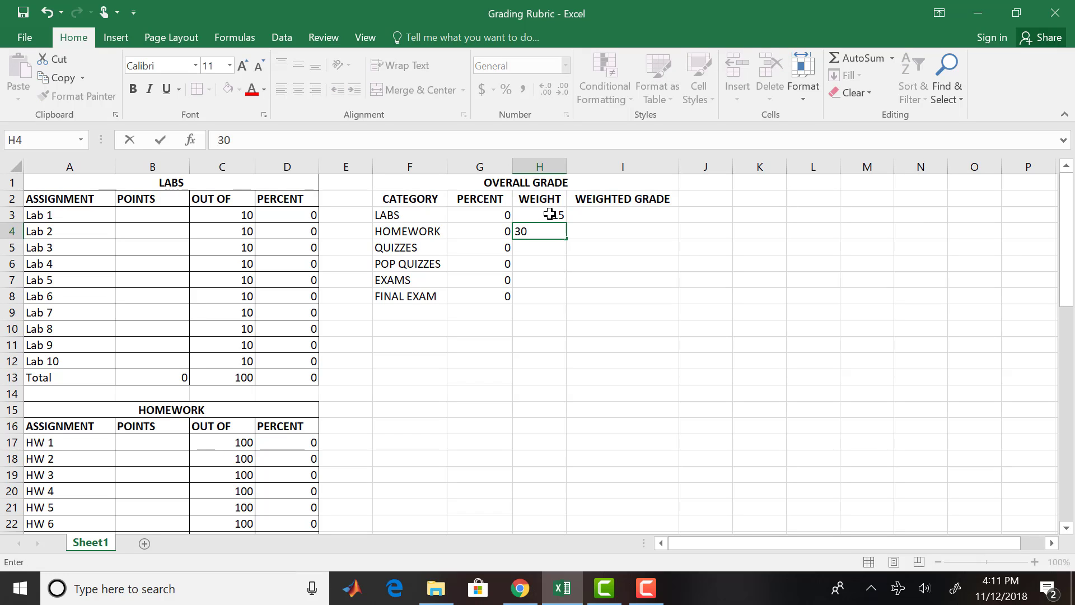
key("Return")
type("10")
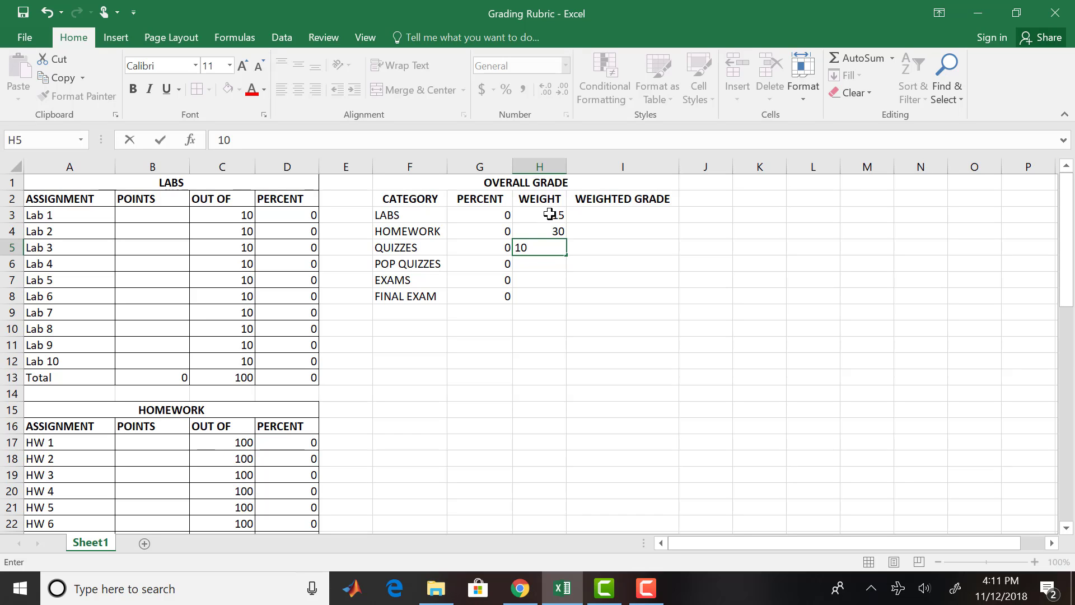
key("Return")
type("5")
key("Return")
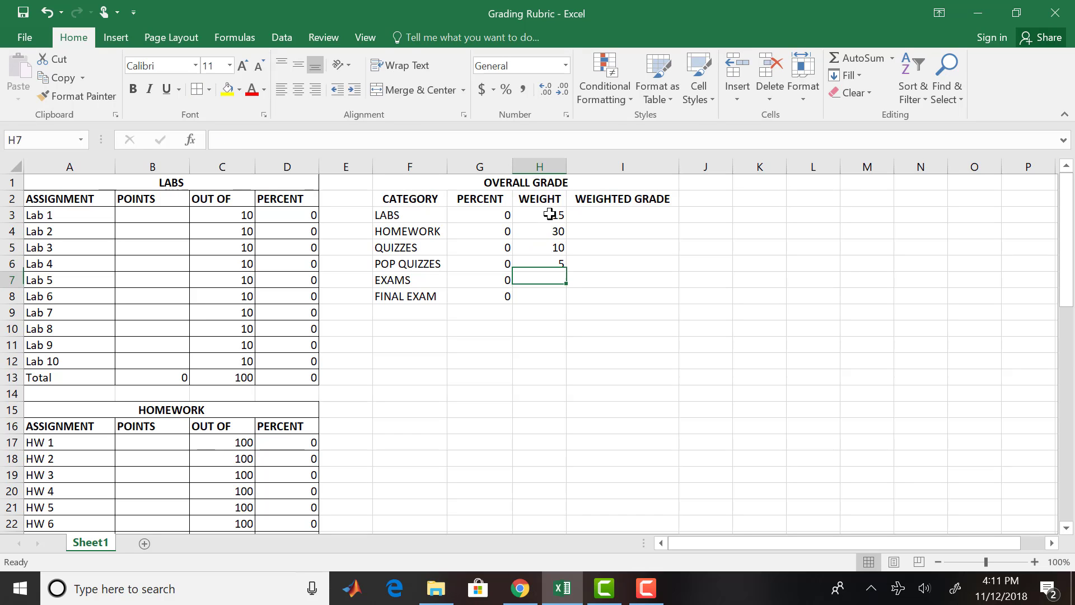
type("25")
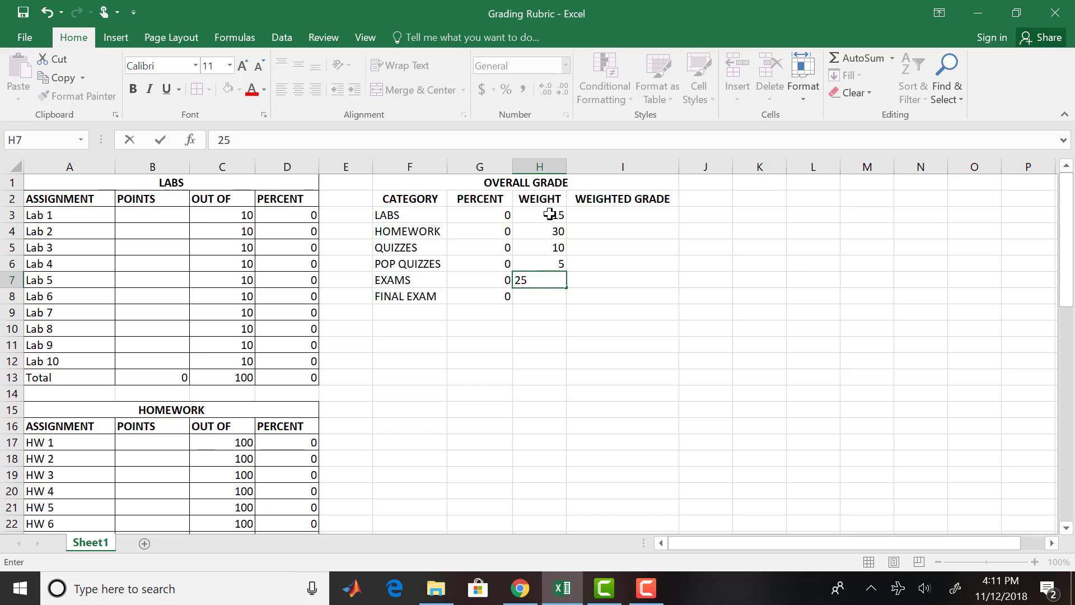
key("Return")
type("15")
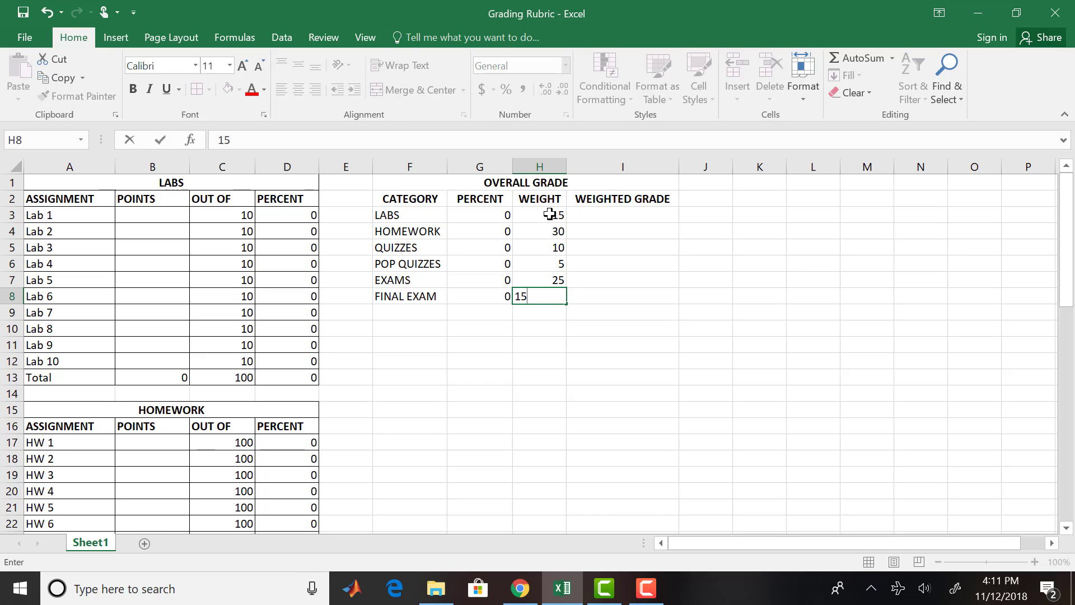
key("Return")
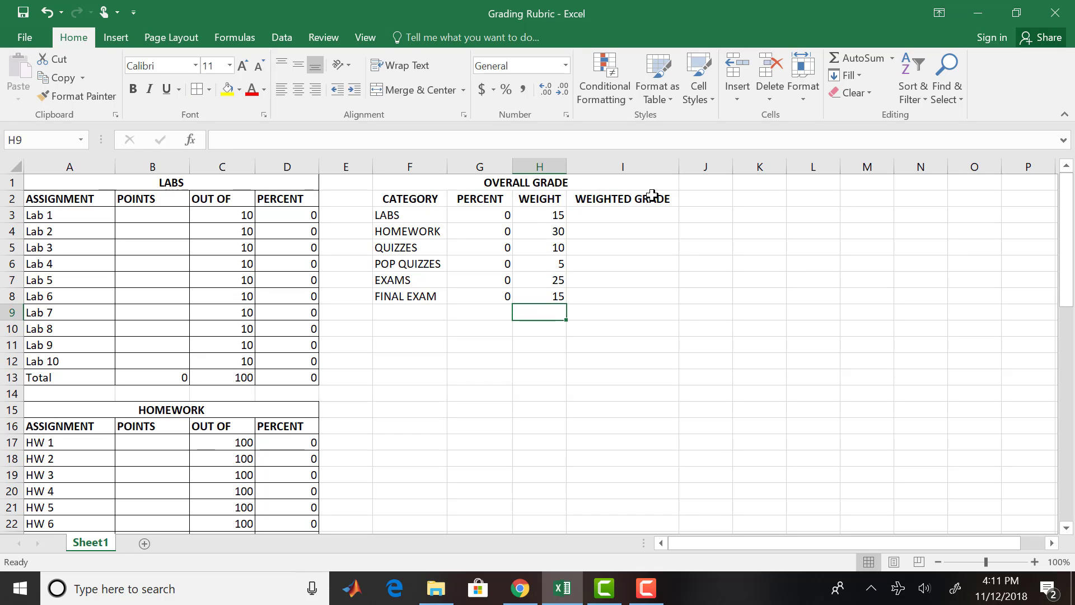
Calculate the Labs weighted grade in cell I3 with the formula =G3*H3.
left_click(630, 214)
double_click(630, 214)
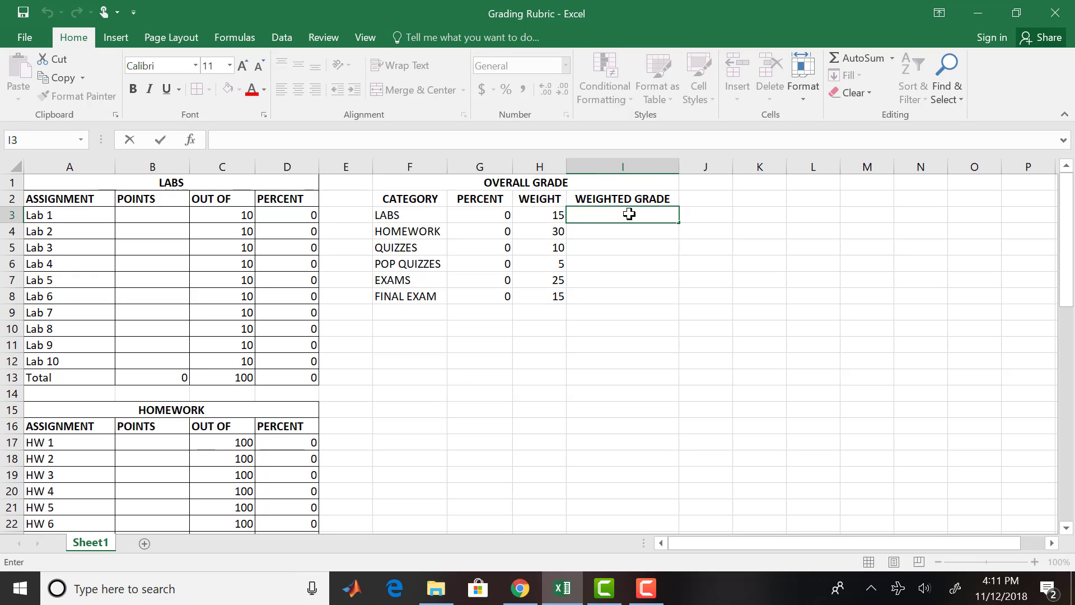
type("=")
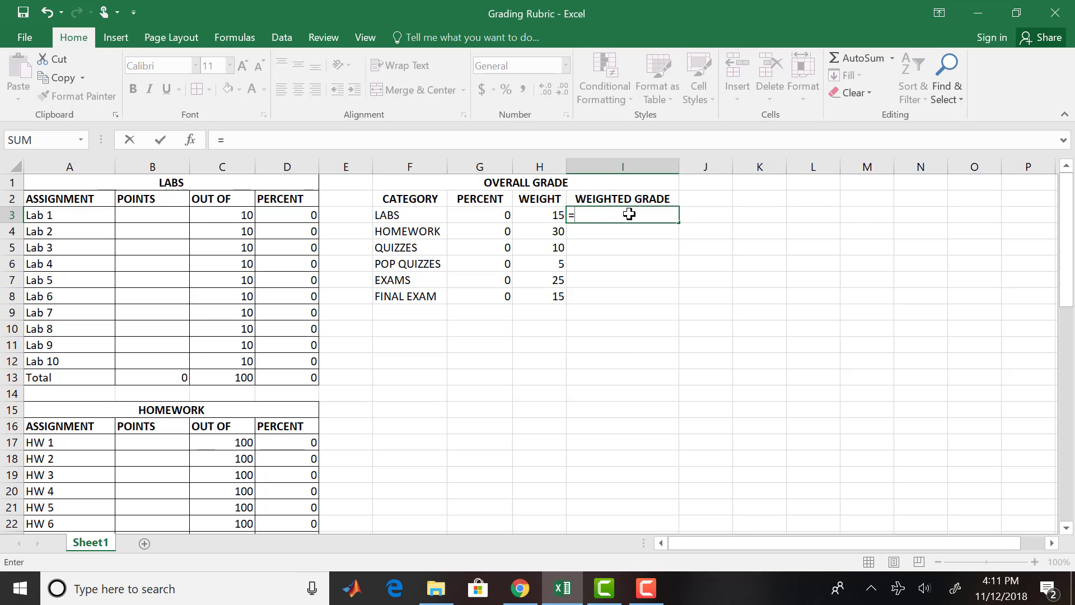
type("G")
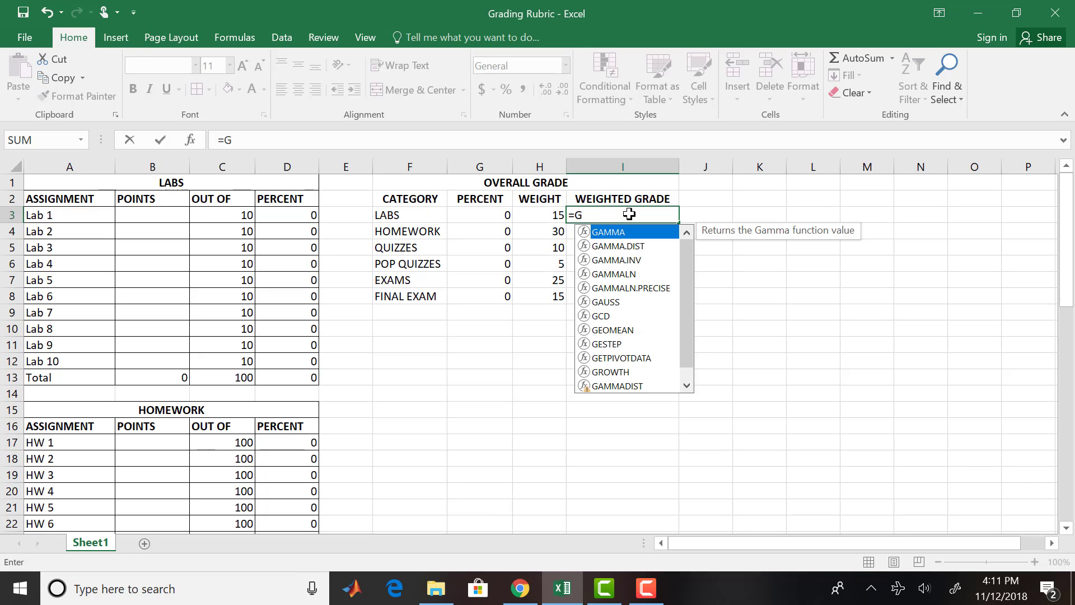
type("3*")
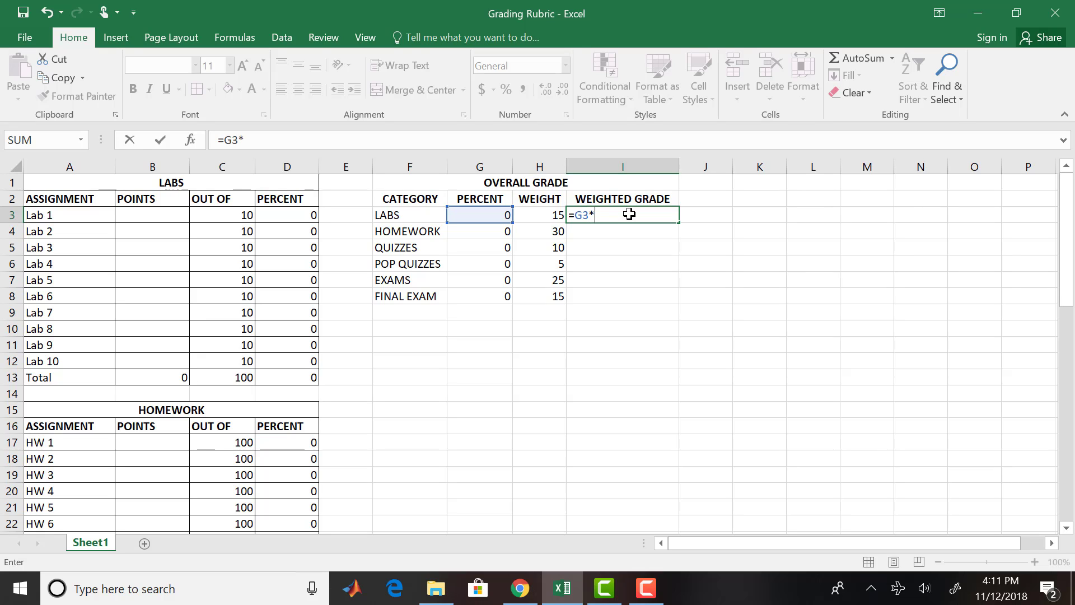
type("H")
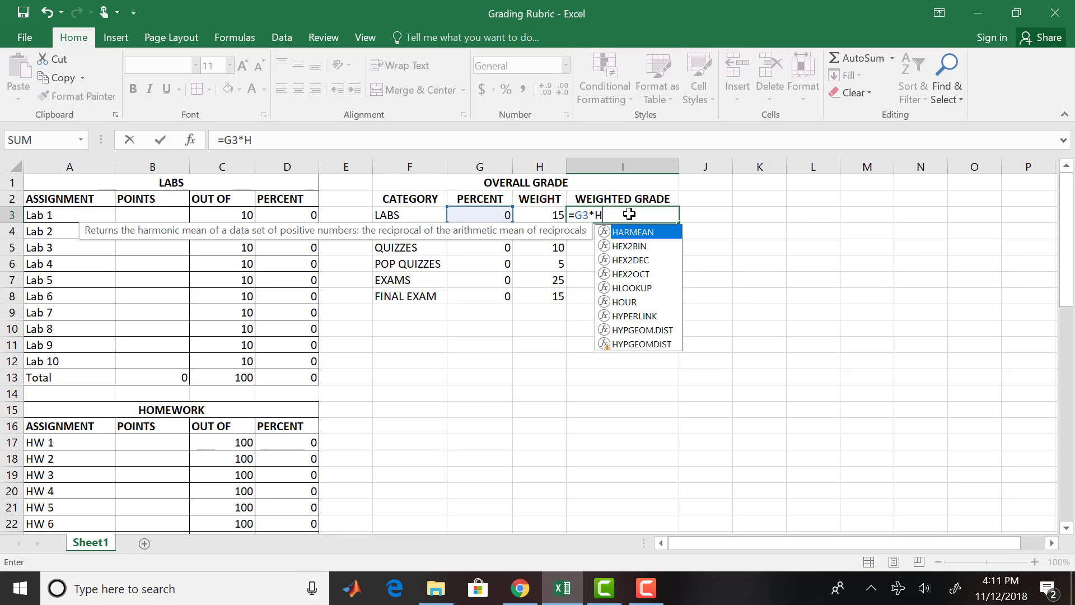
type("3")
key("Return")
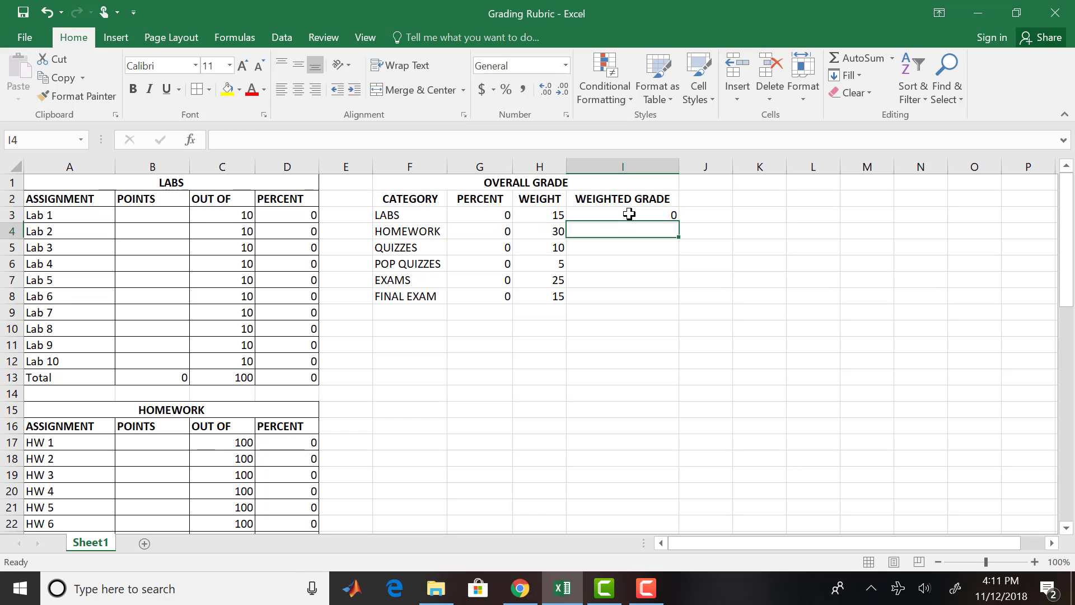
Calculate the Homework weighted grade in cell I4 with the formula =G4*H4.
type("=")
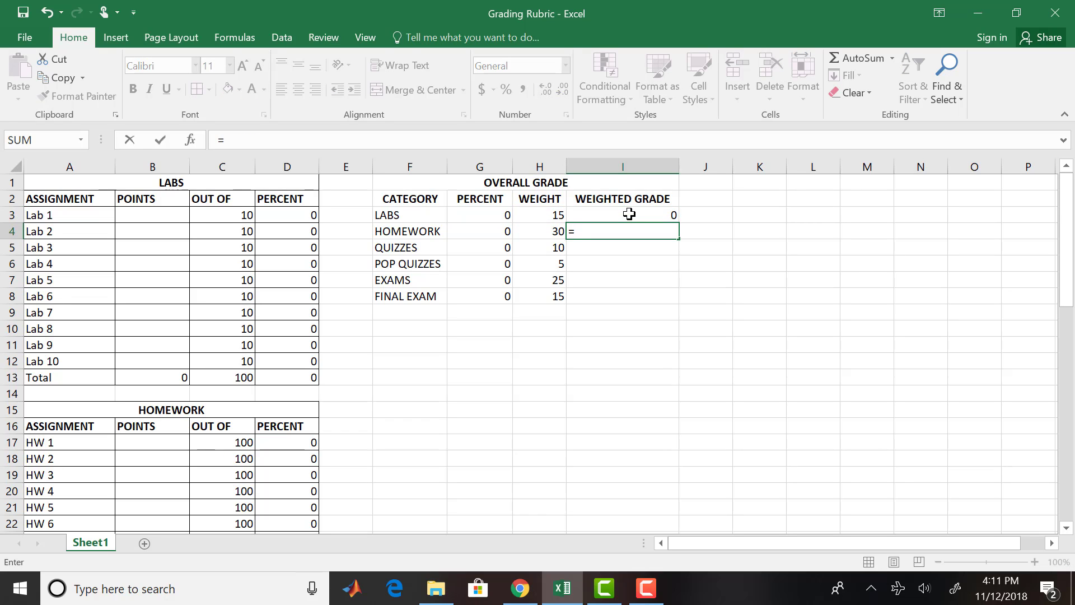
type("G")
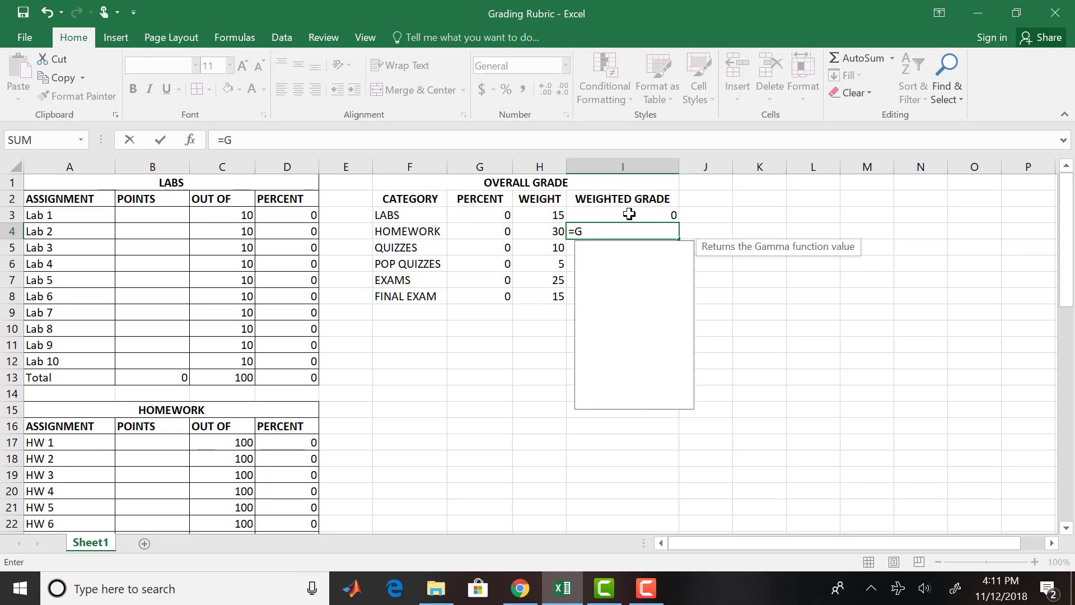
type("4*")
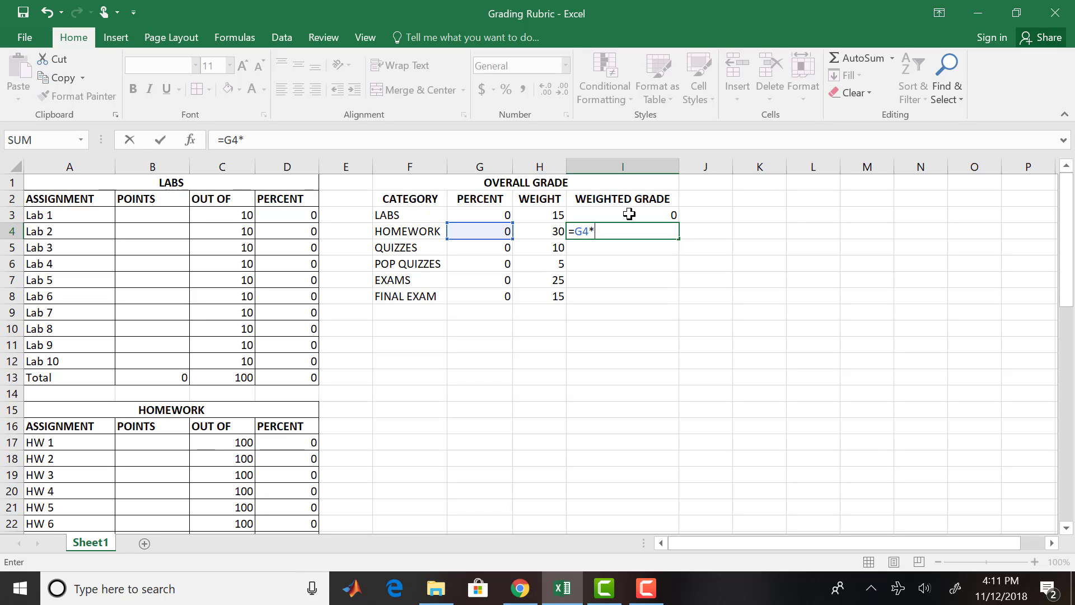
type("H4")
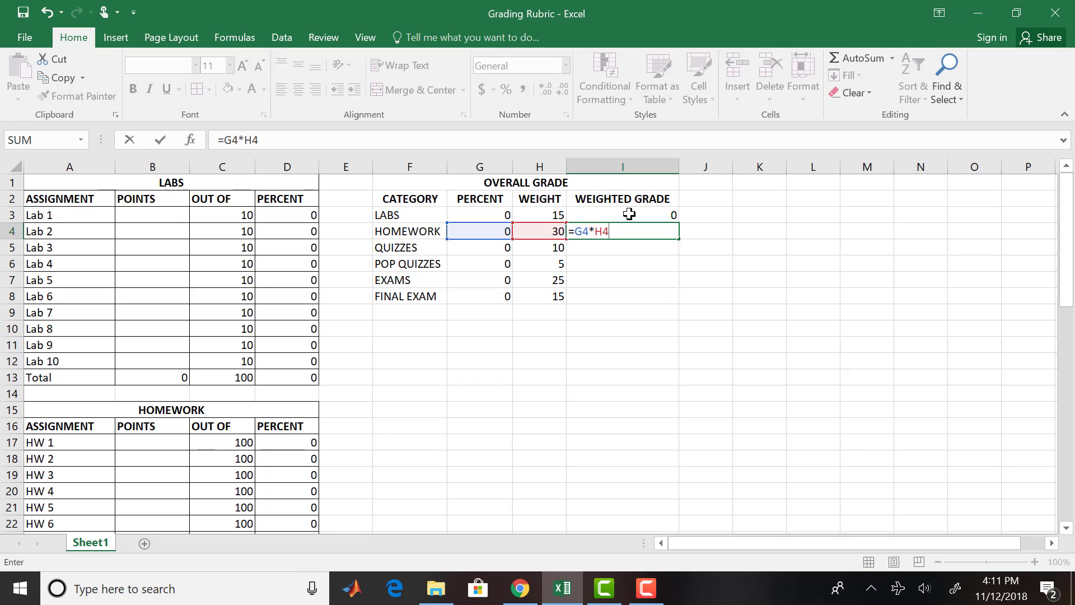
key("Return")
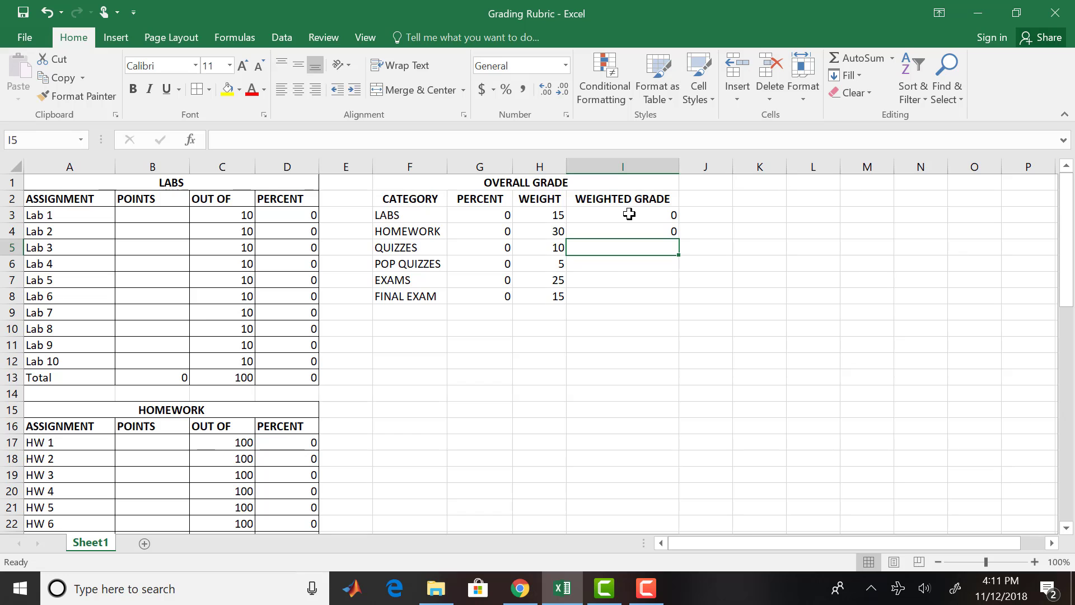
Calculate the Quizzes weighted grade in I5 with =G5*H5 and fill the Weighted Grade formula down through I8.
type("=")
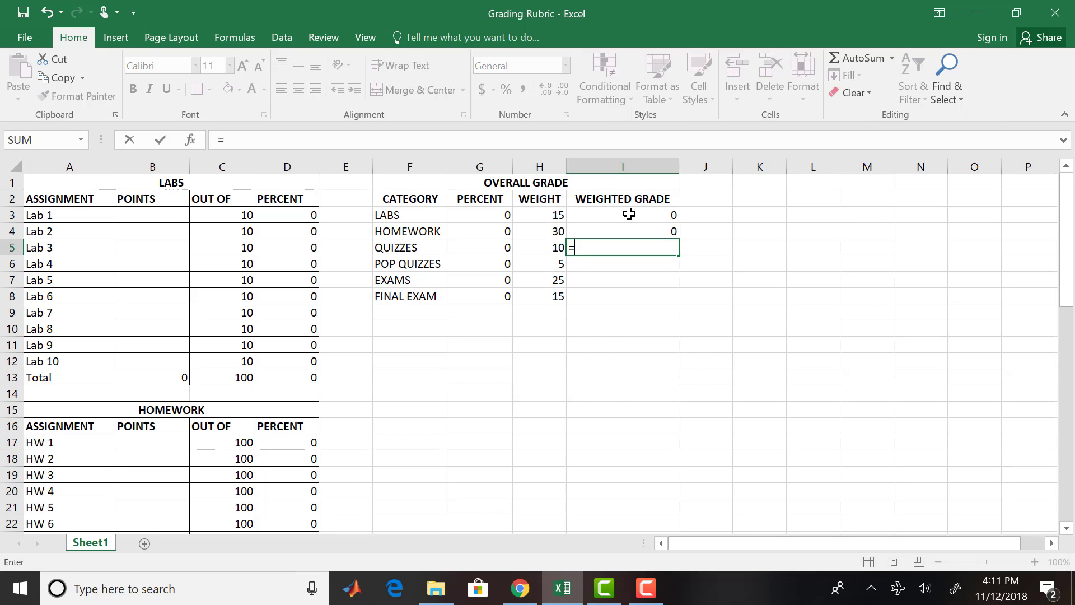
type("G5")
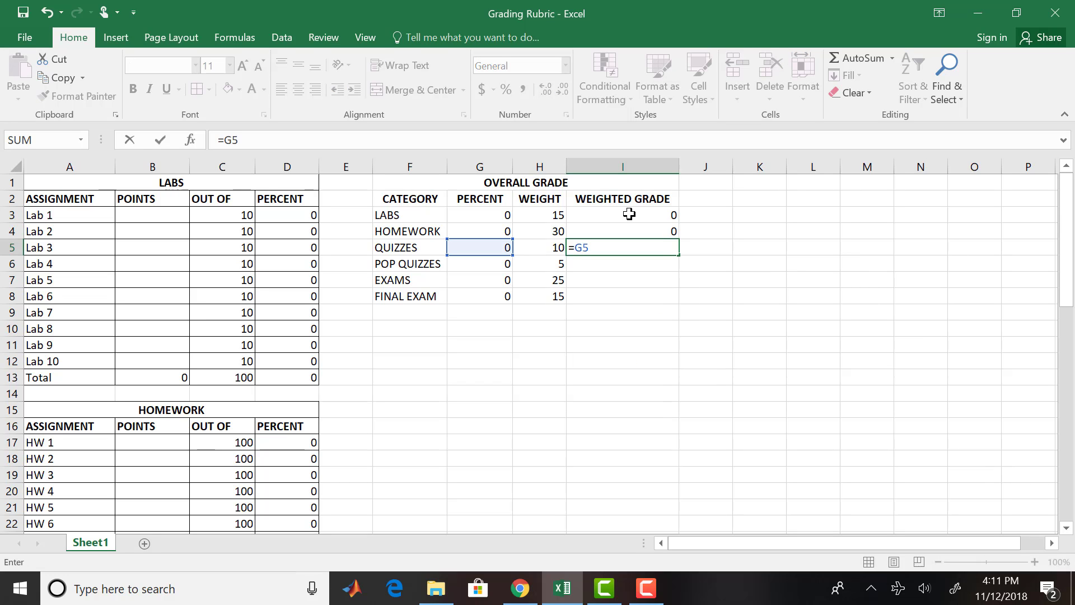
type("*H5")
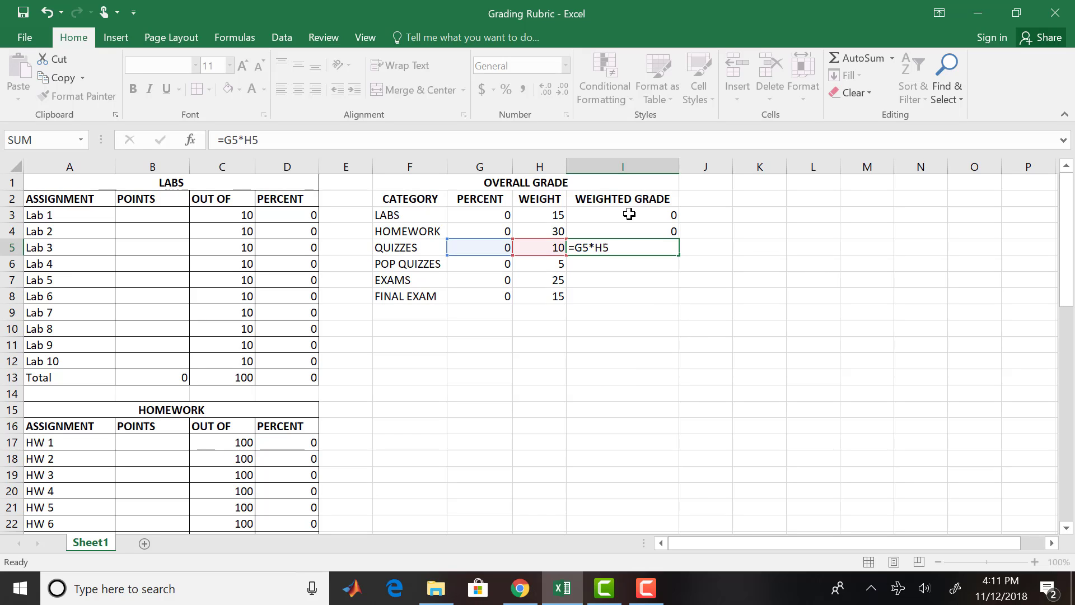
key("Return")
left_click_drag(647, 215, 675, 301)
Enter the bold label FINAL GRADE in cell F9, below the Final Exam row.
left_click(458, 331)
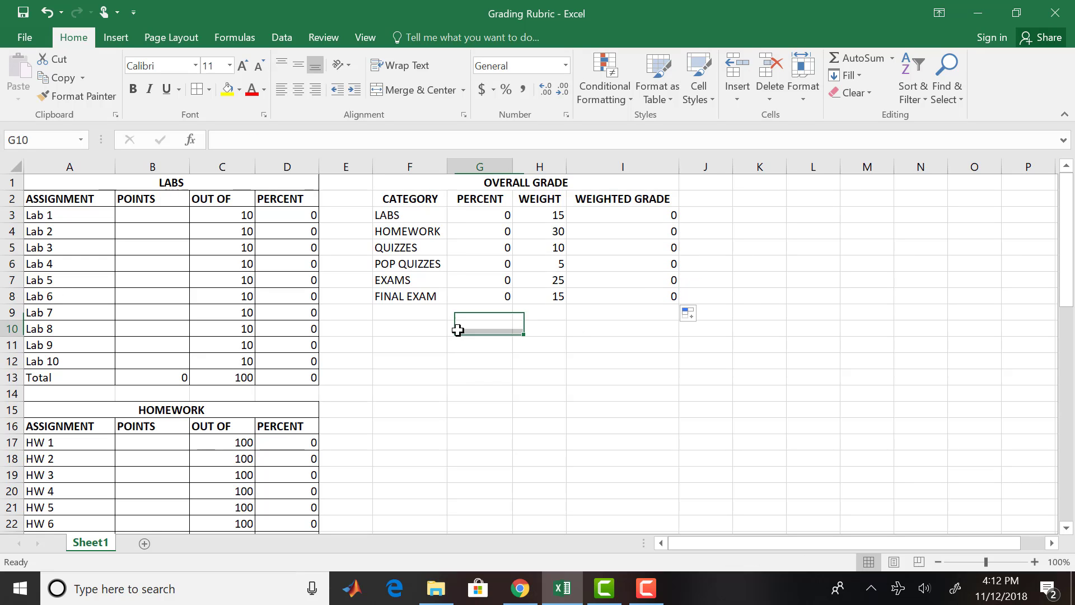
left_click_drag(458, 331, 417, 311)
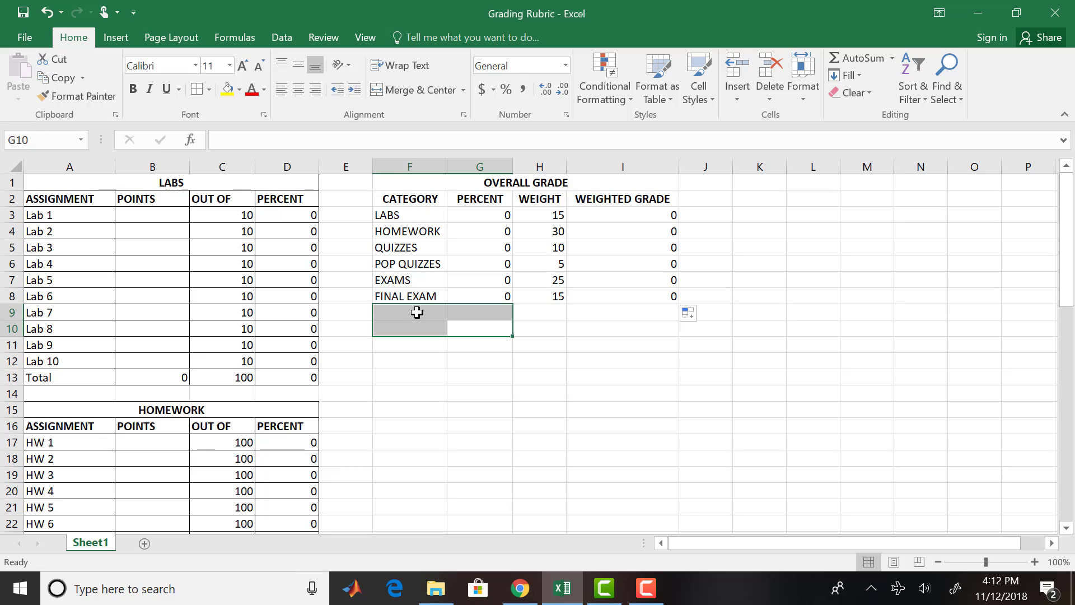
left_click(416, 312)
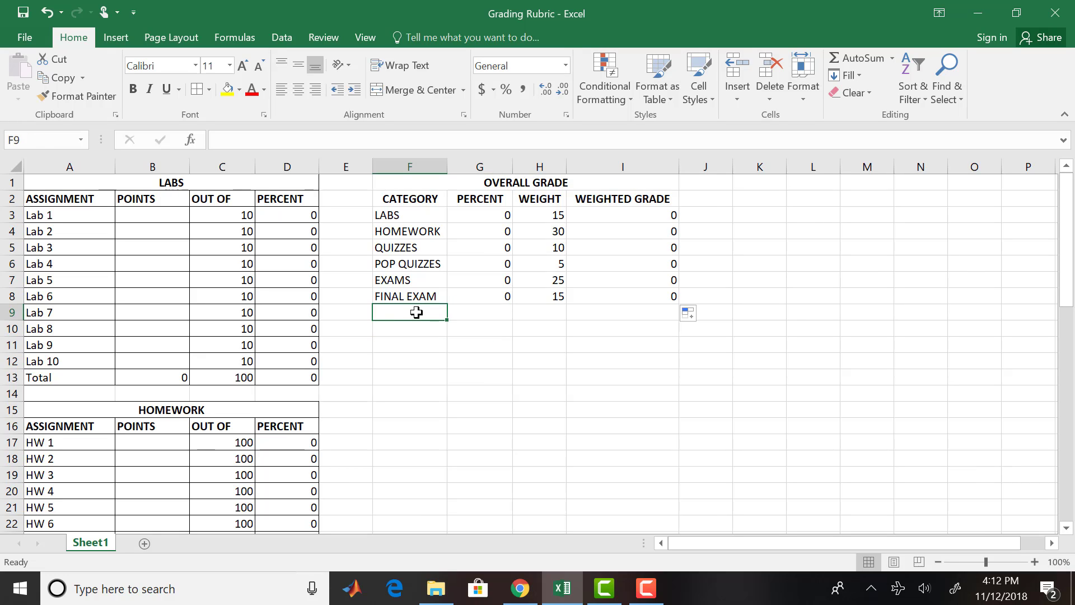
key("ctrl+b")
type("FINAL")
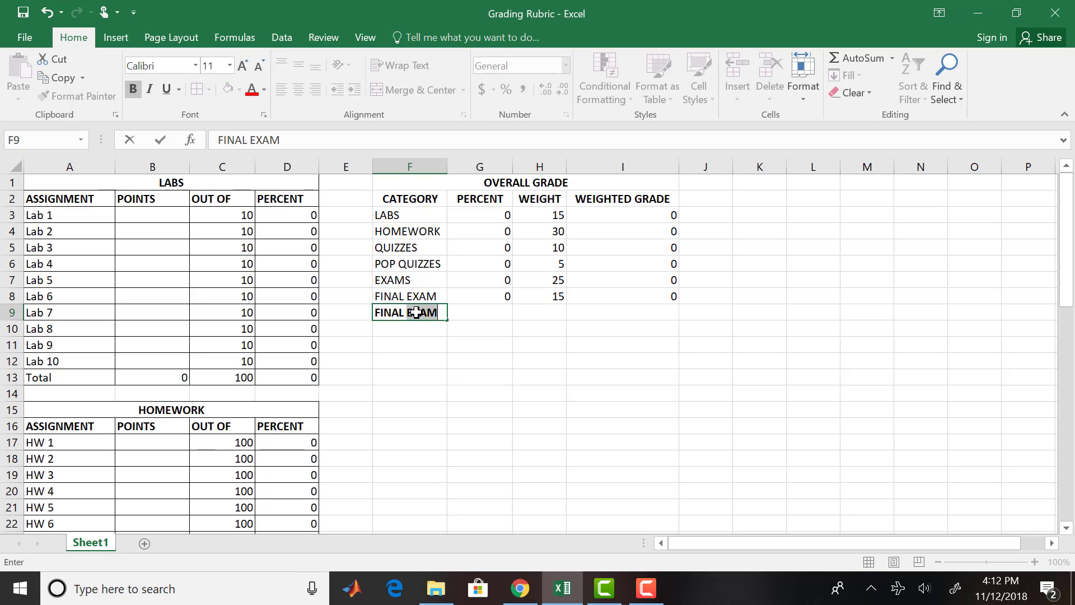
type(" GRADE")
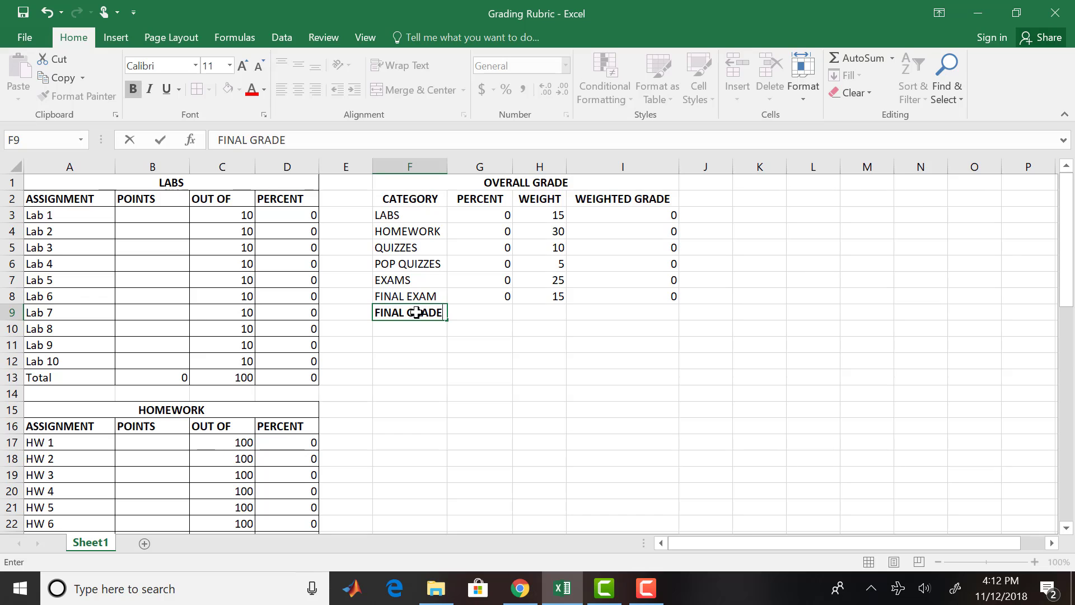
Calculate the final grade in cell I9 by summing the weighted grades I3:I8 with the SUM function.
left_click(649, 313)
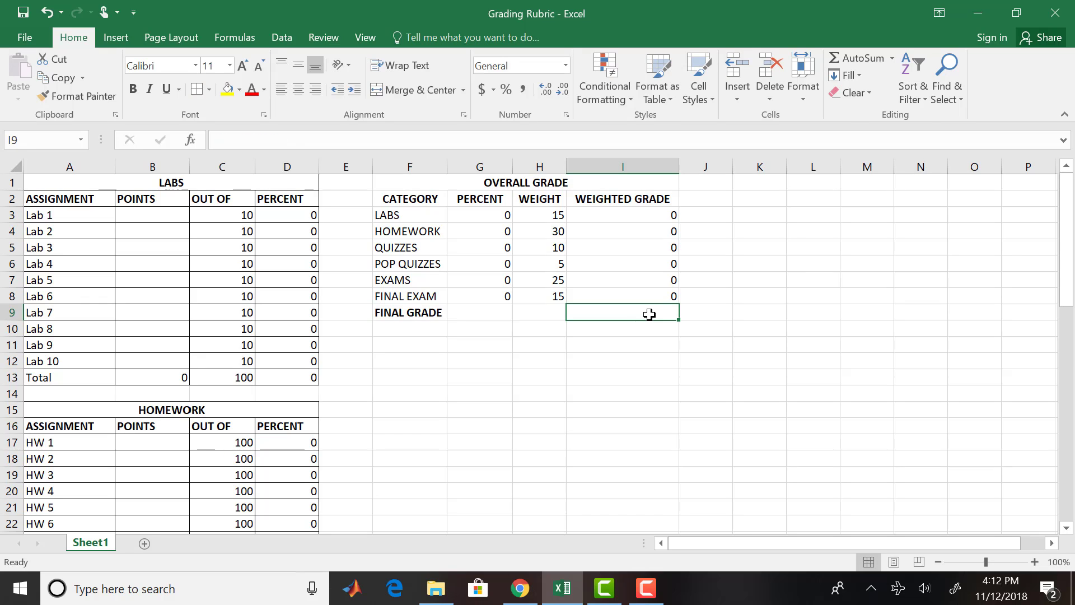
type("=su")
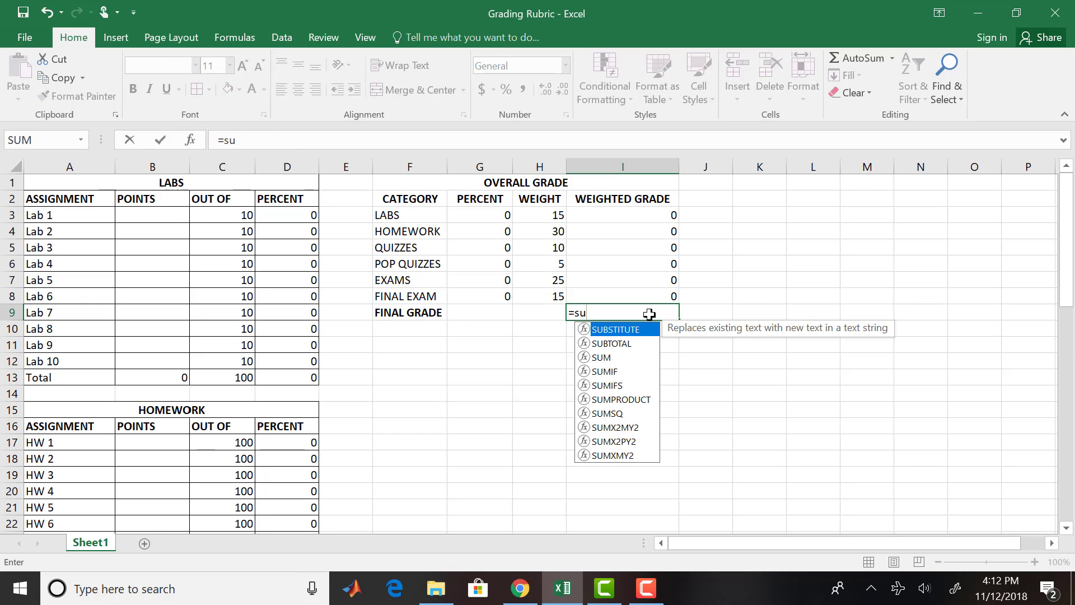
left_click(609, 359)
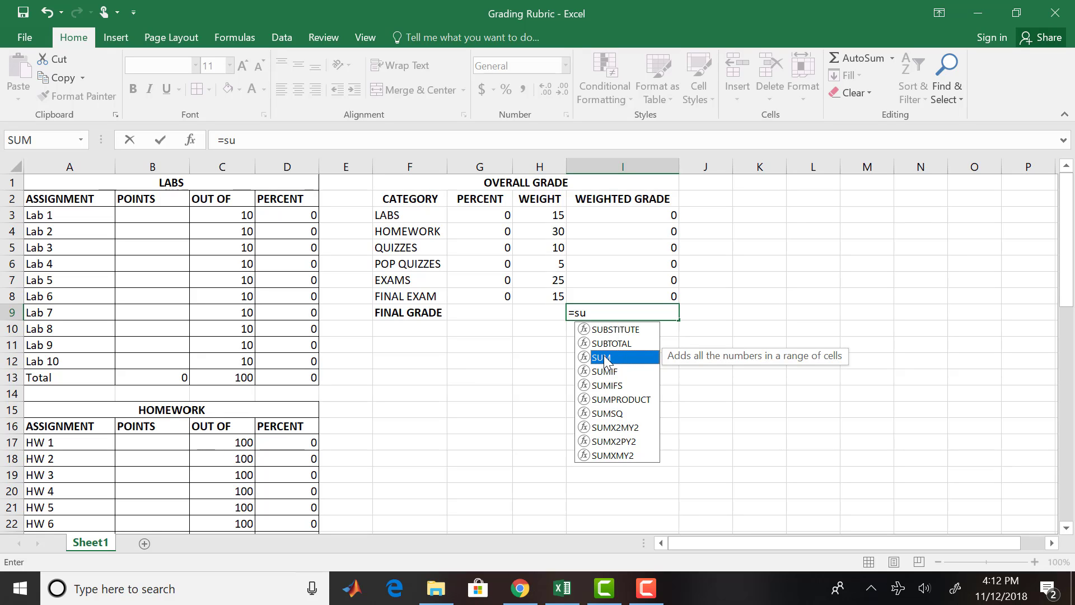
double_click(604, 357)
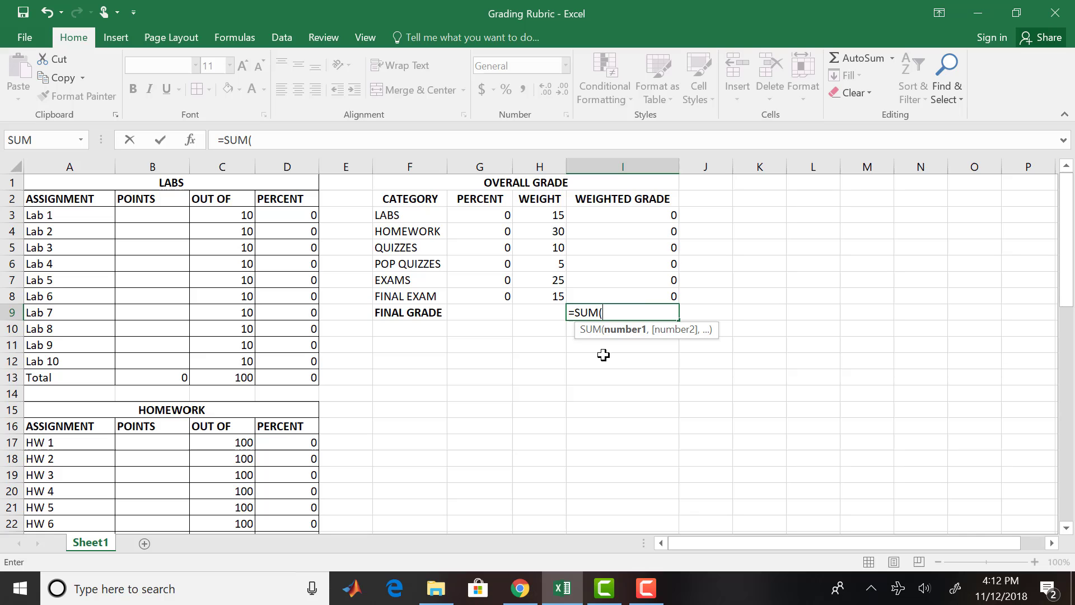
left_click(643, 216)
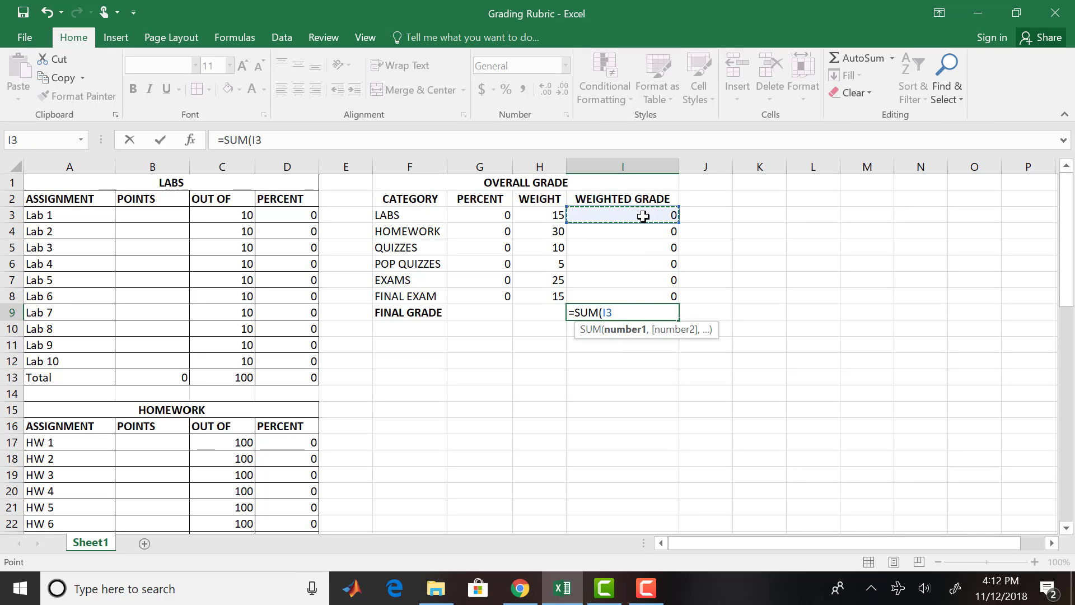
left_click_drag(643, 216, 636, 291)
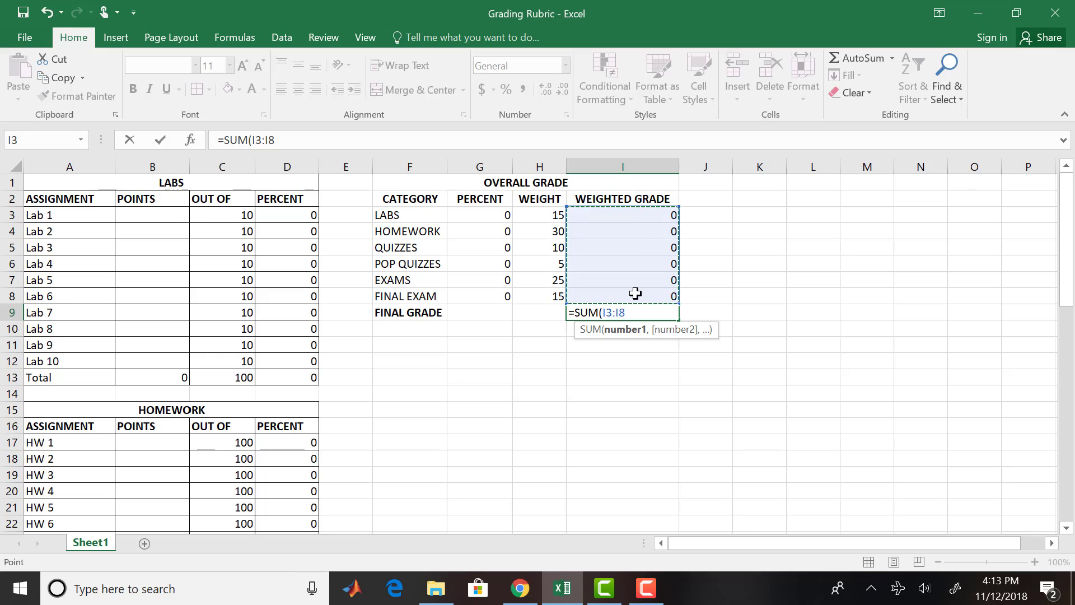
key("Return")
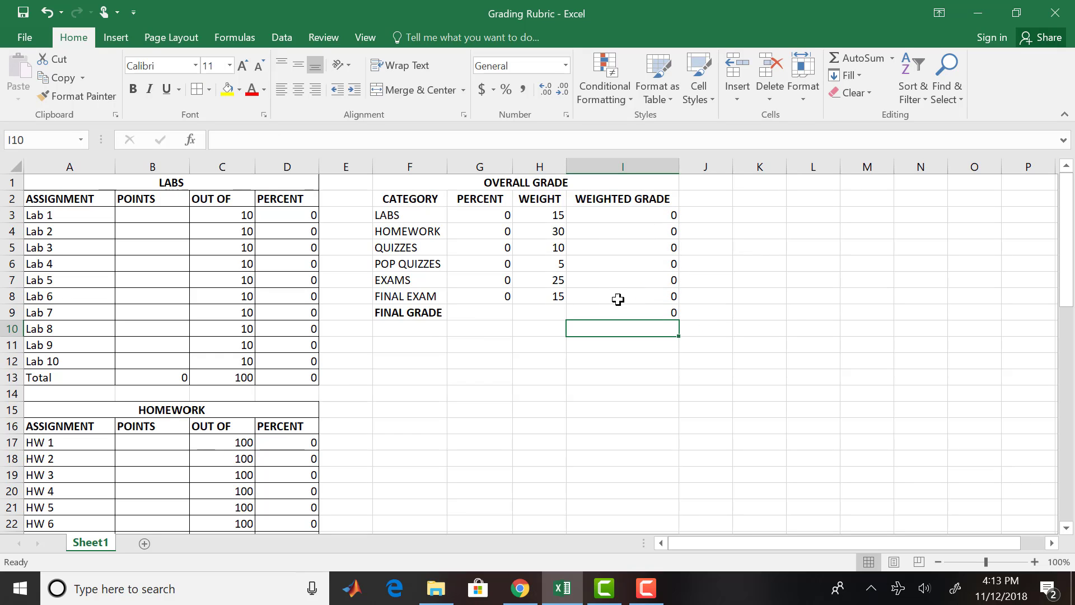
Merge and center the FINAL GRADE label across cells F9 to H9.
left_click(424, 315)
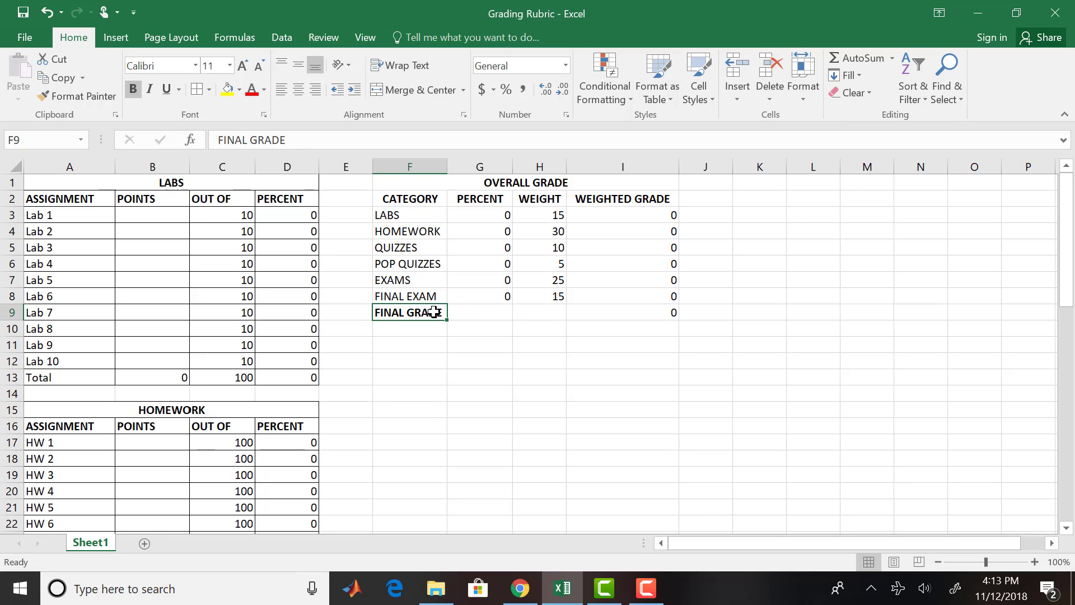
left_click_drag(434, 312, 535, 312)
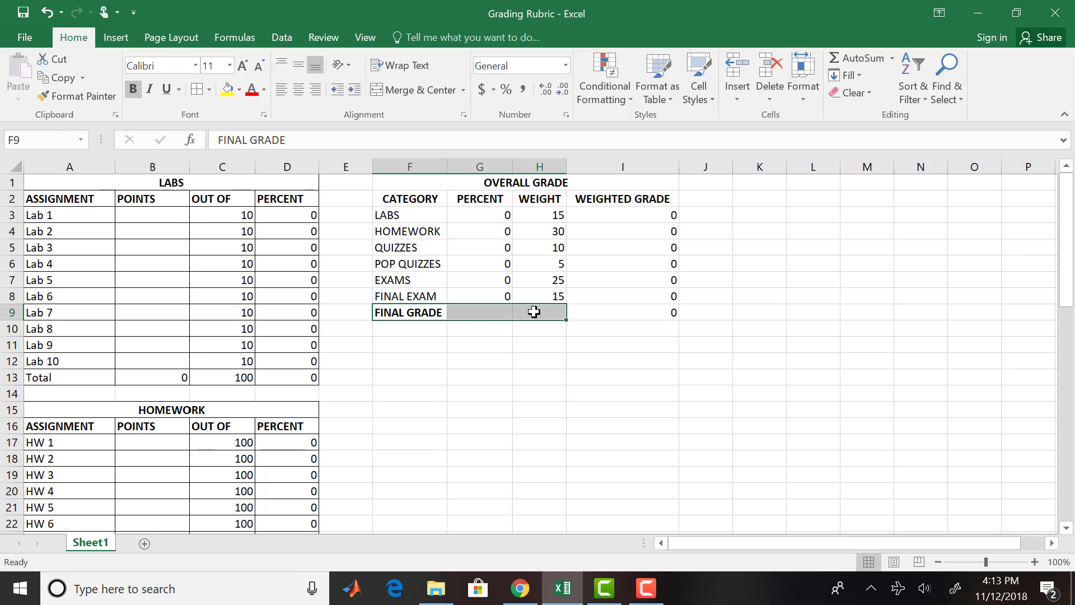
left_click(430, 87)
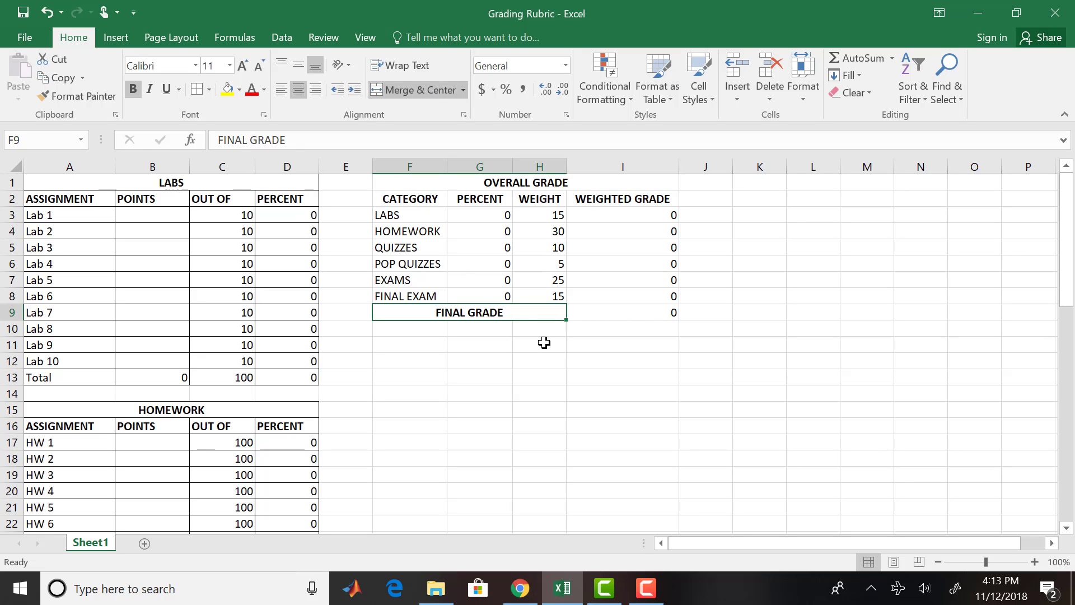
Check the final grade formula in cell I9 and select the Overall Grade table, F1:I9.
left_click(643, 312)
key("alt+equal")
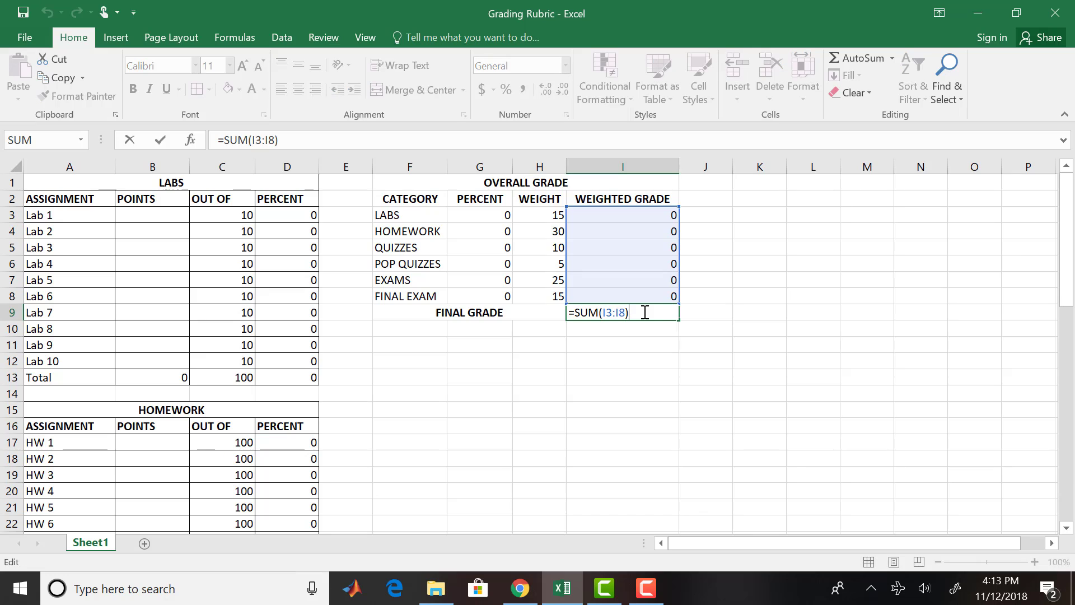
left_click(744, 315)
left_click(631, 311)
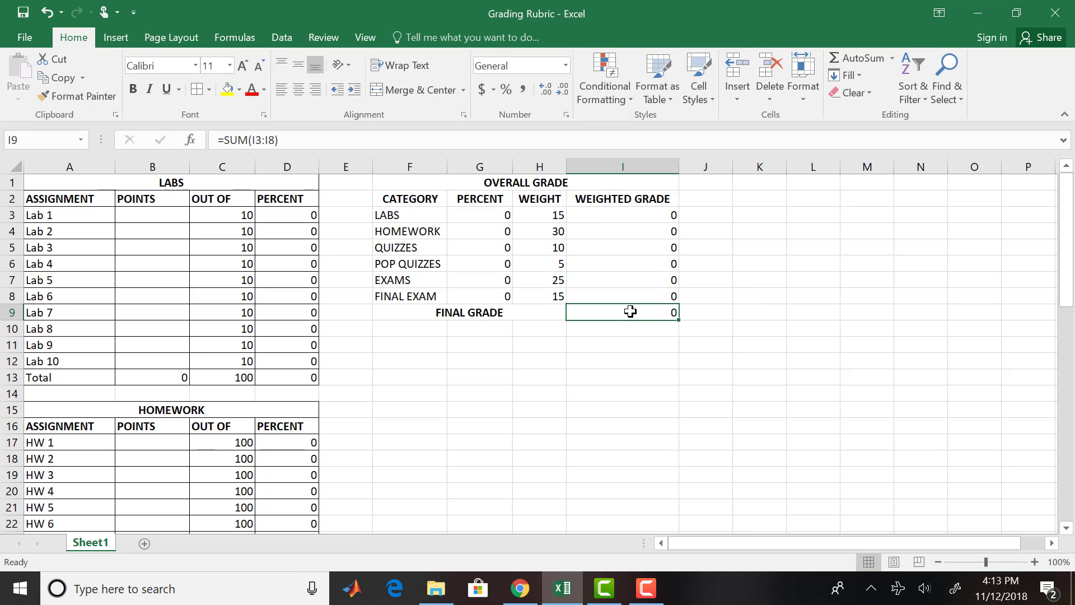
left_click_drag(631, 312, 436, 185)
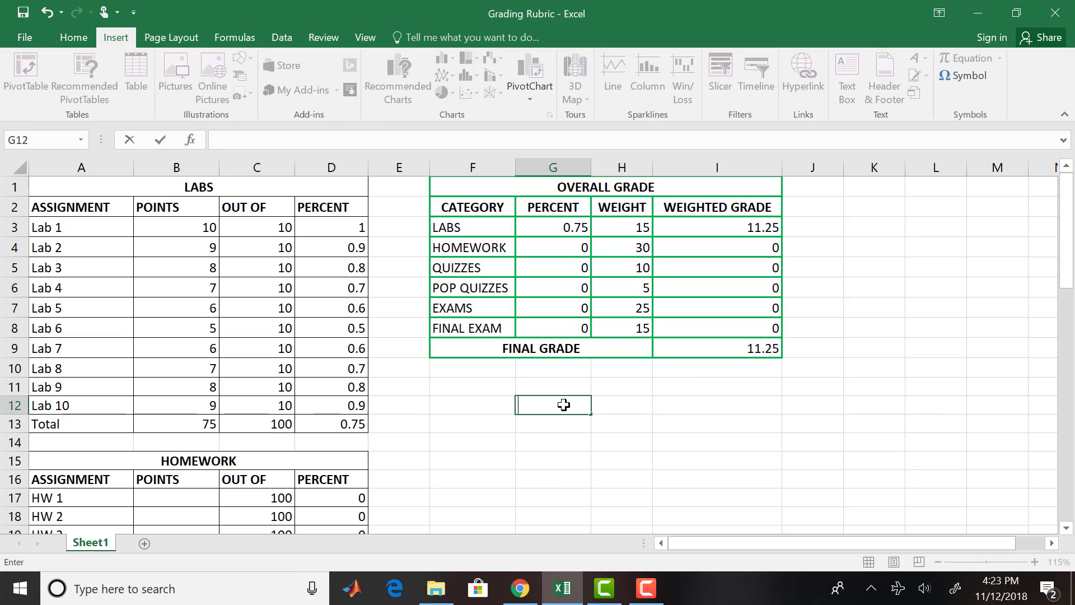
Enter the heading GRADING SCALE in cell G12 and the score range 90 - 100 in G13 below it.
type("GRADING SCALE")
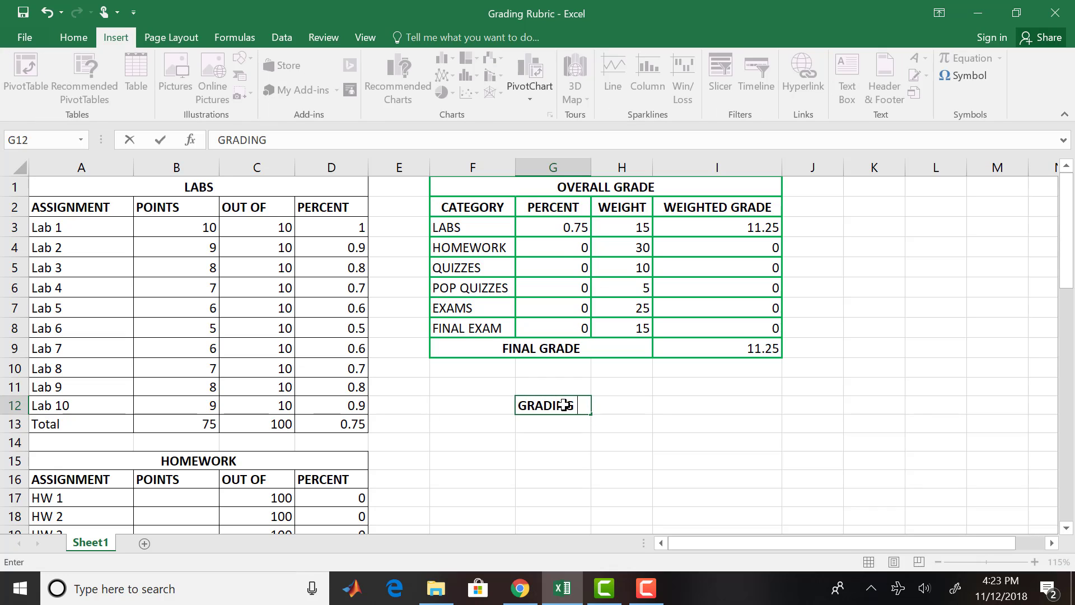
left_click(551, 424)
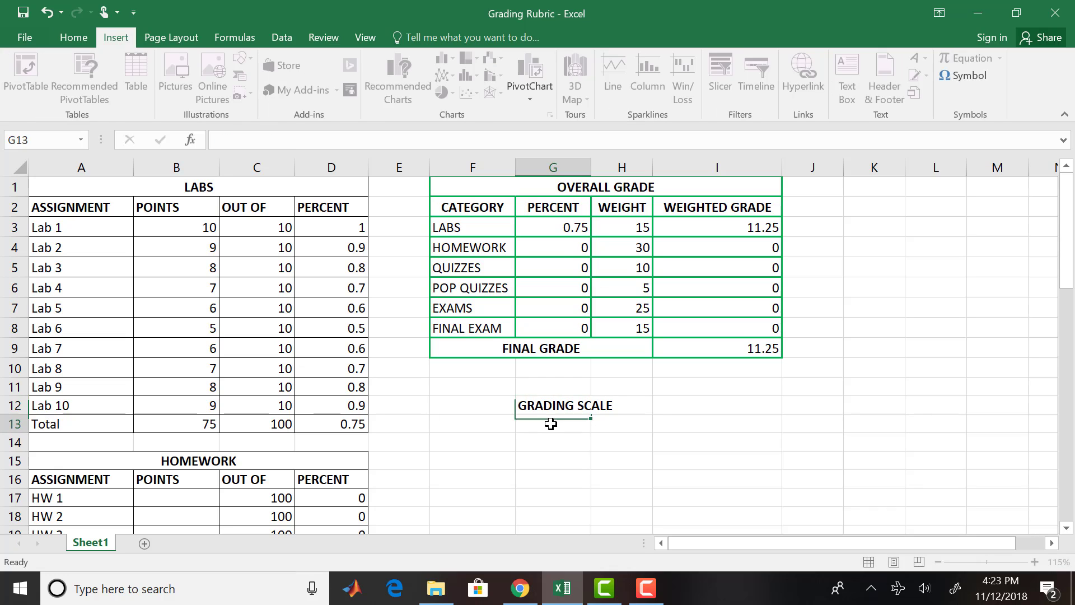
double_click(551, 424)
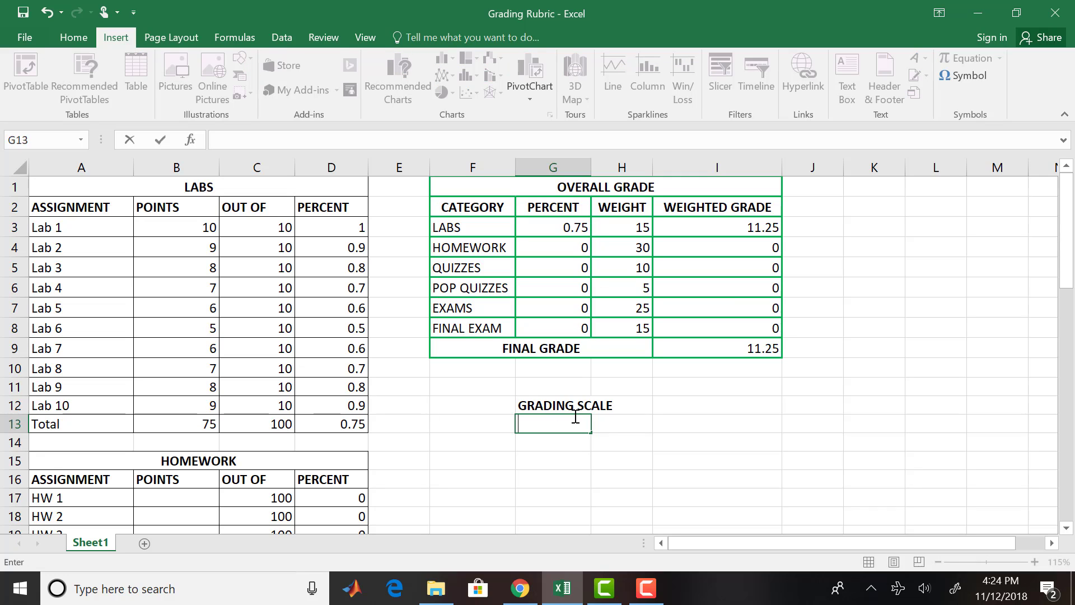
type("90 - 100")
left_click(551, 453)
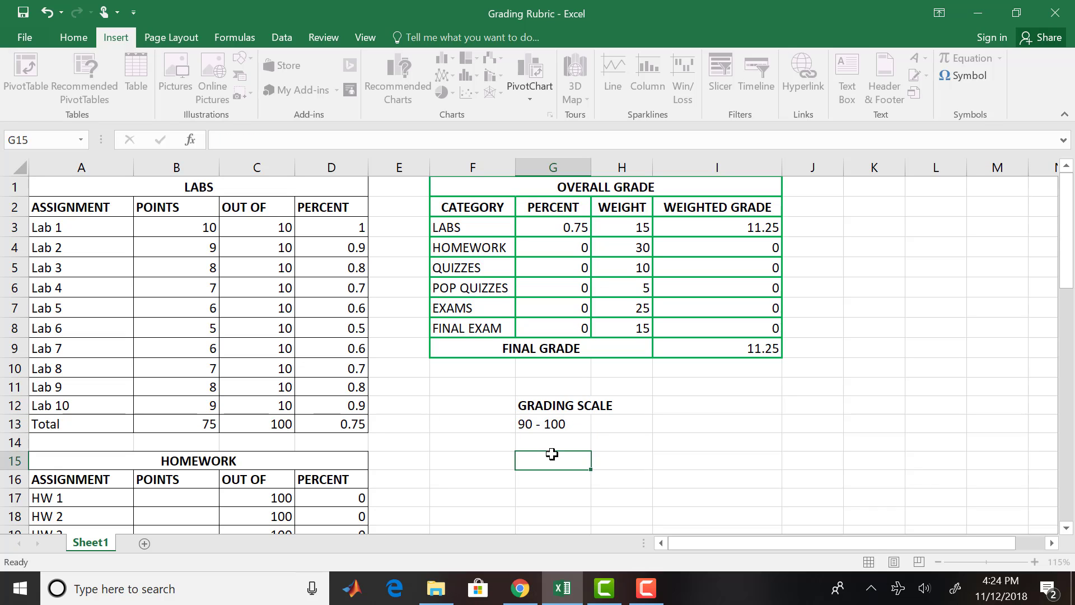
Enter the letter grade A in cell H13, beside the 90 - 100 range.
left_click(616, 421)
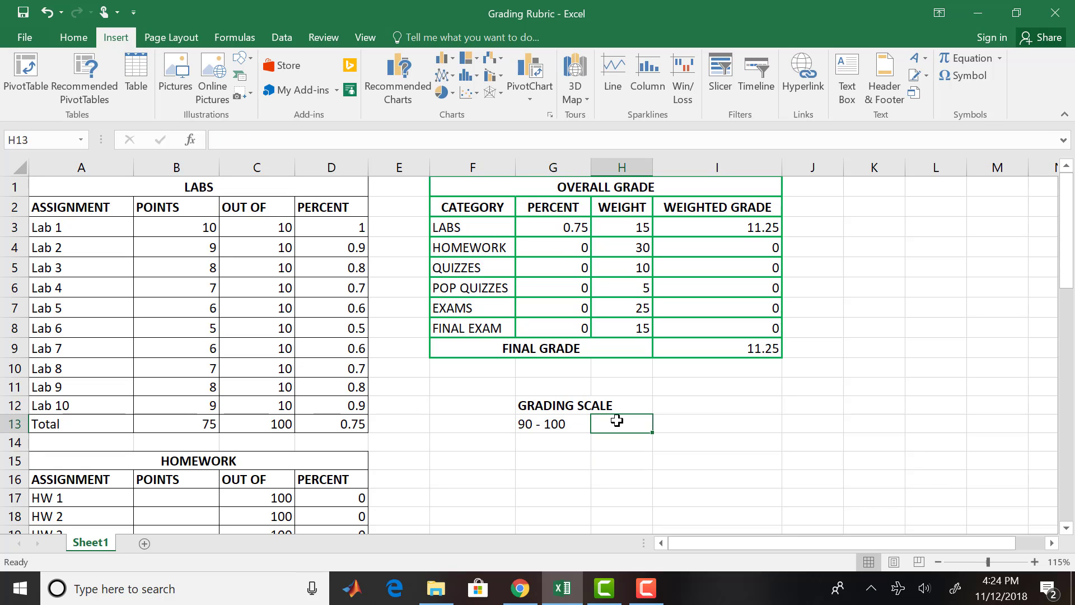
double_click(616, 421)
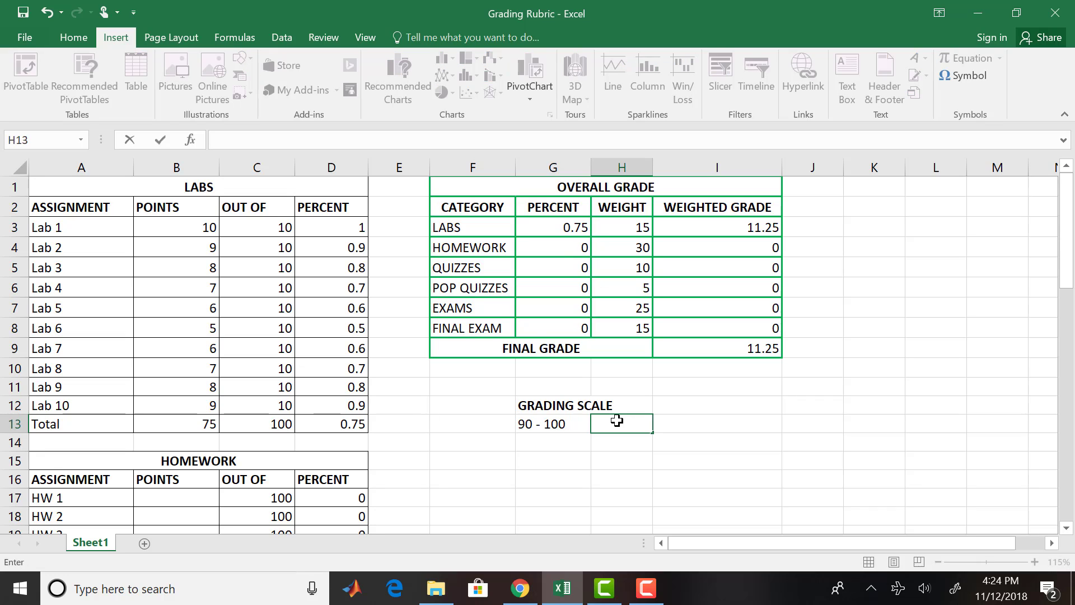
type("A")
Fill cells G14 to G16 with the score ranges 80 - 89.9, 70 - 79.9 and 60 - 69.9.
left_click(551, 438)
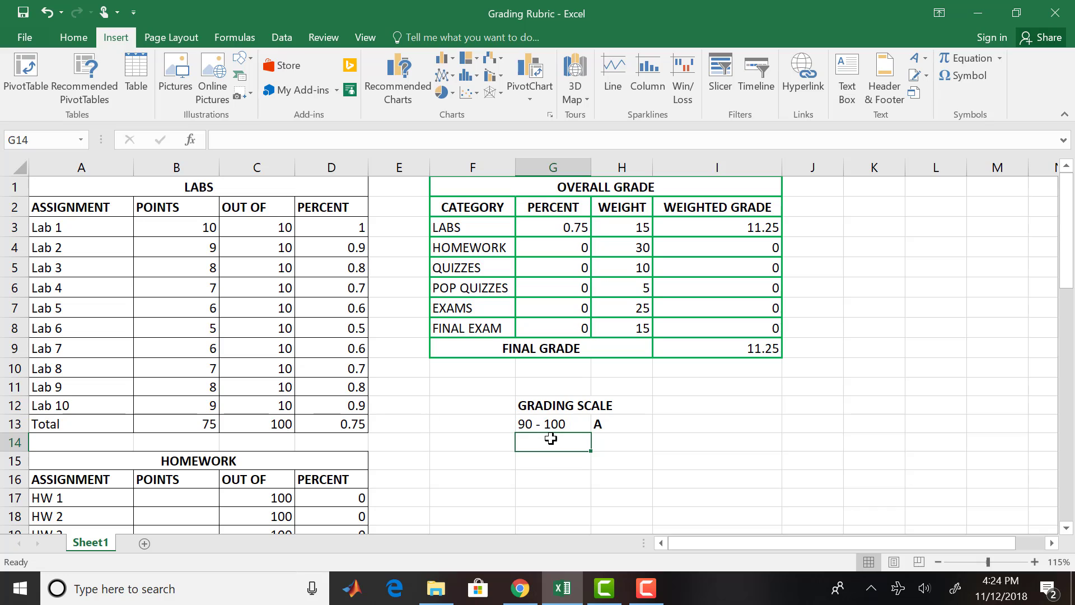
type("80 - ")
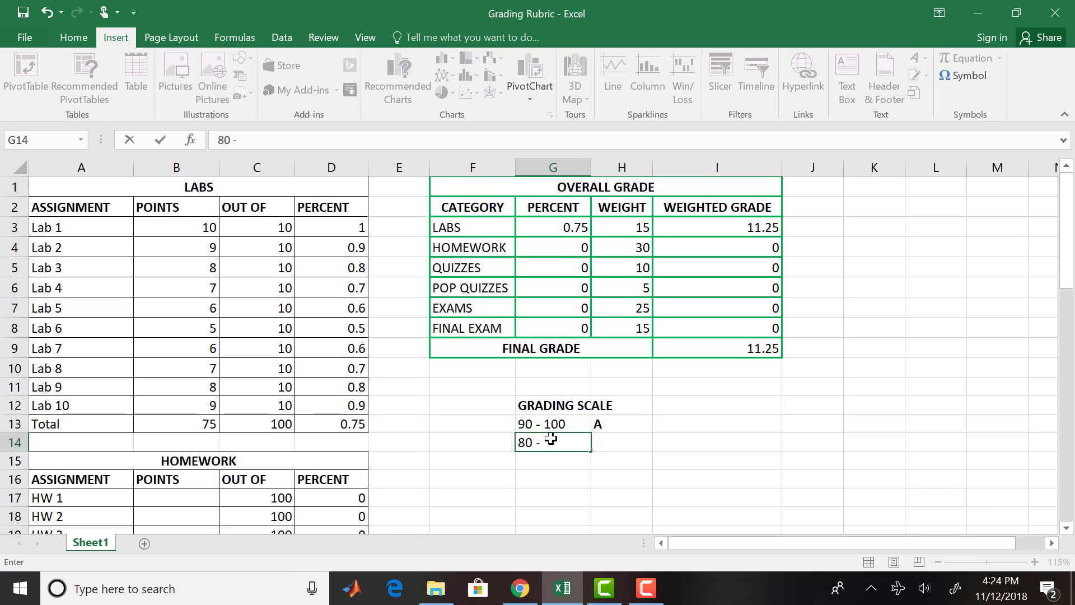
type("89.9")
key("Return")
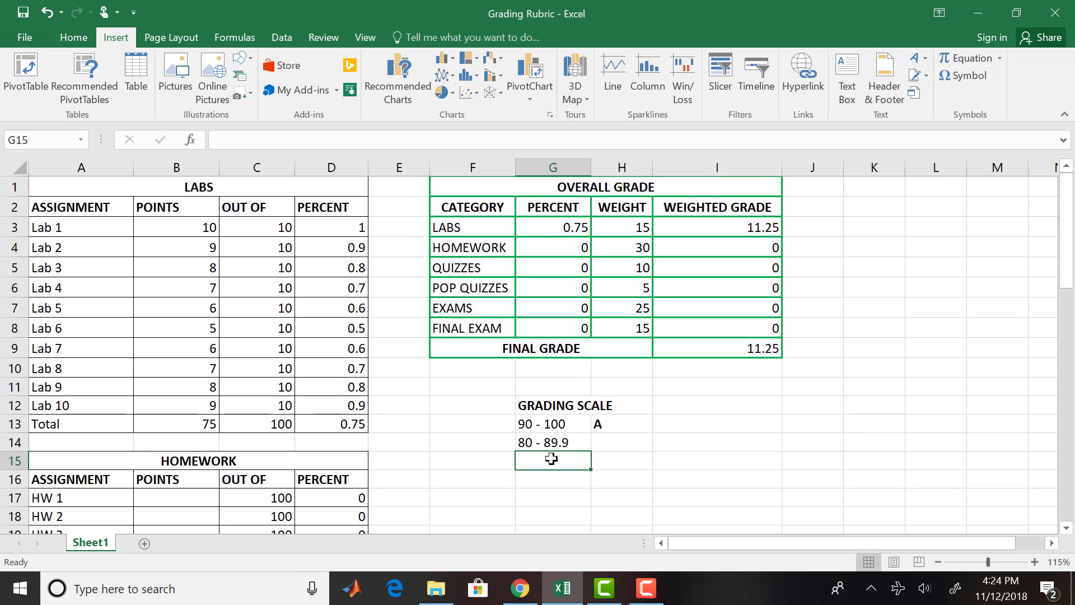
type("70 - ")
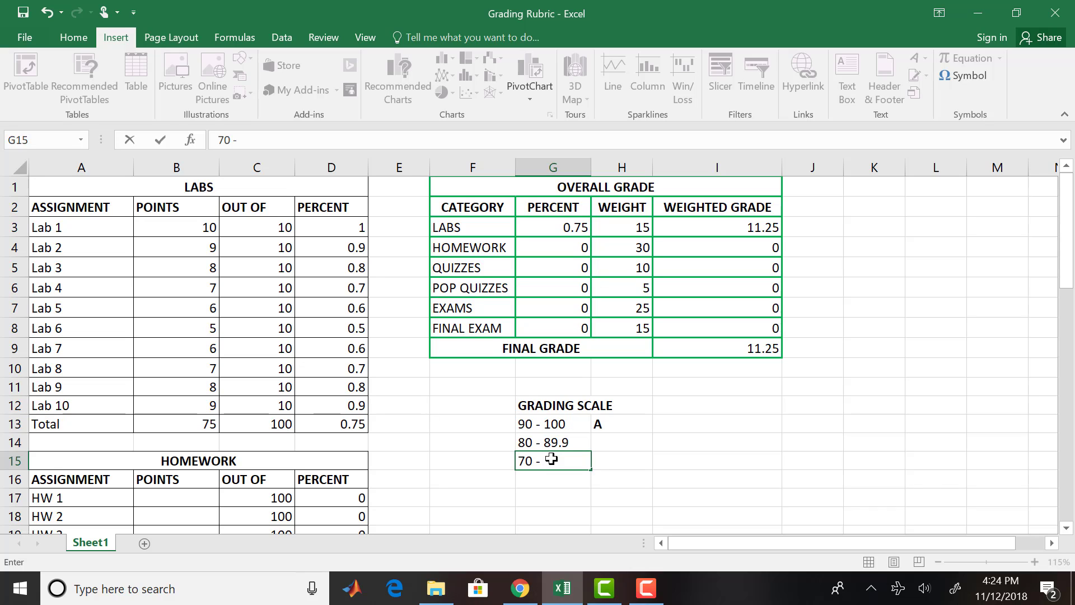
type("79.9")
key("Return")
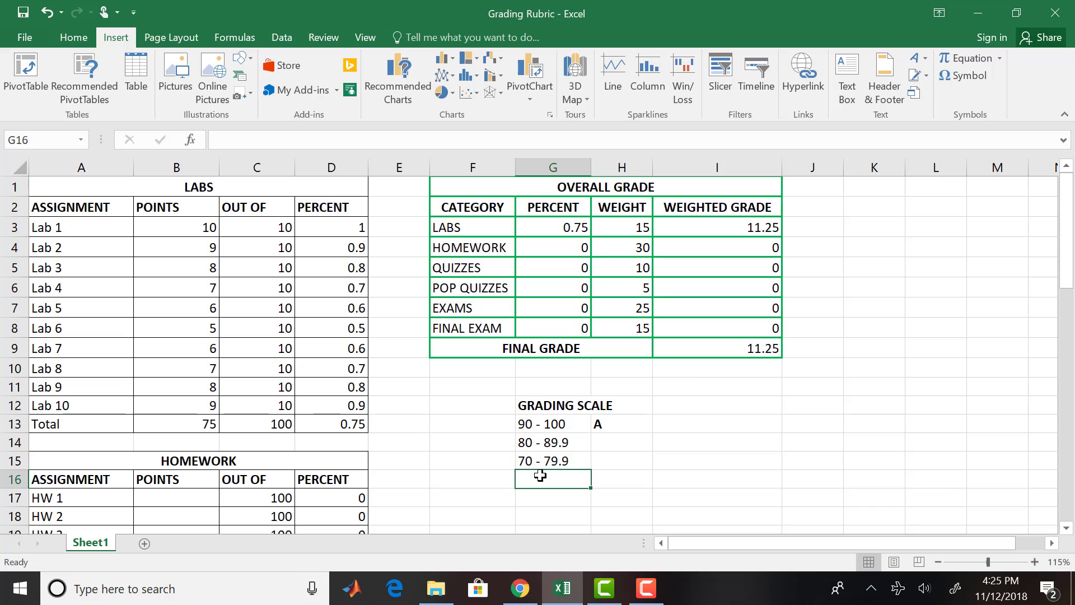
type("60")
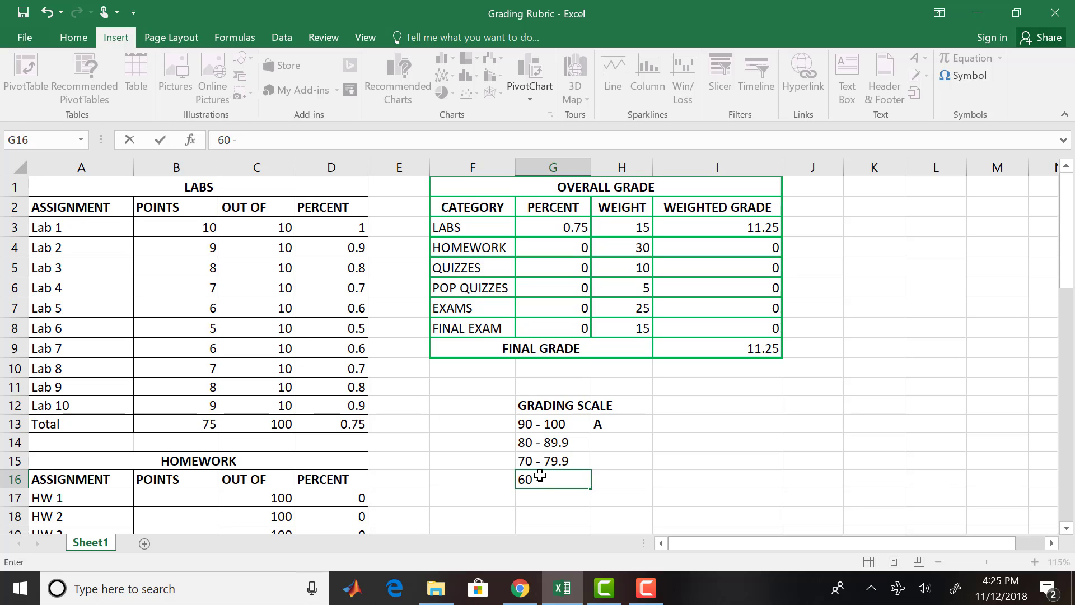
type("- 69.9")
Enter ≤ 59 as the lowest score range in cell G17, inserting the Less-Than Or Equal To symbol.
left_click(539, 493)
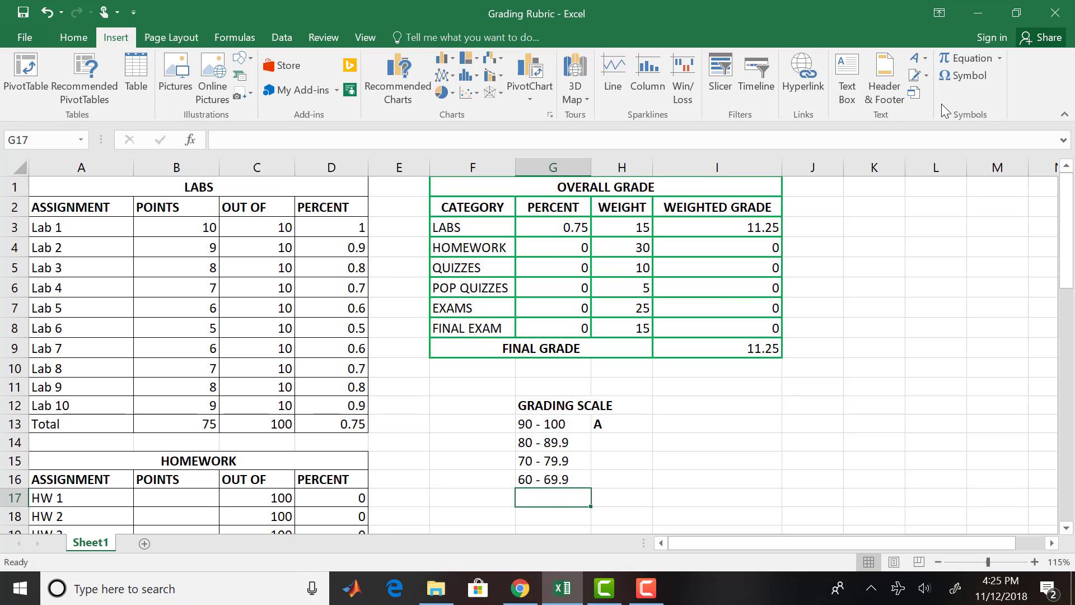
left_click(971, 79)
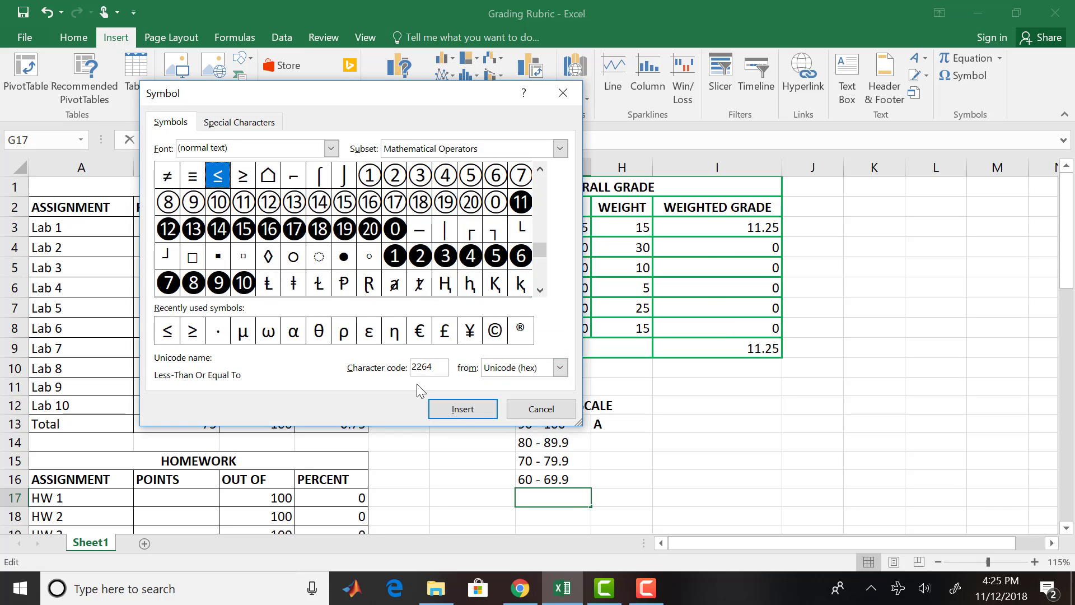
left_click(463, 408)
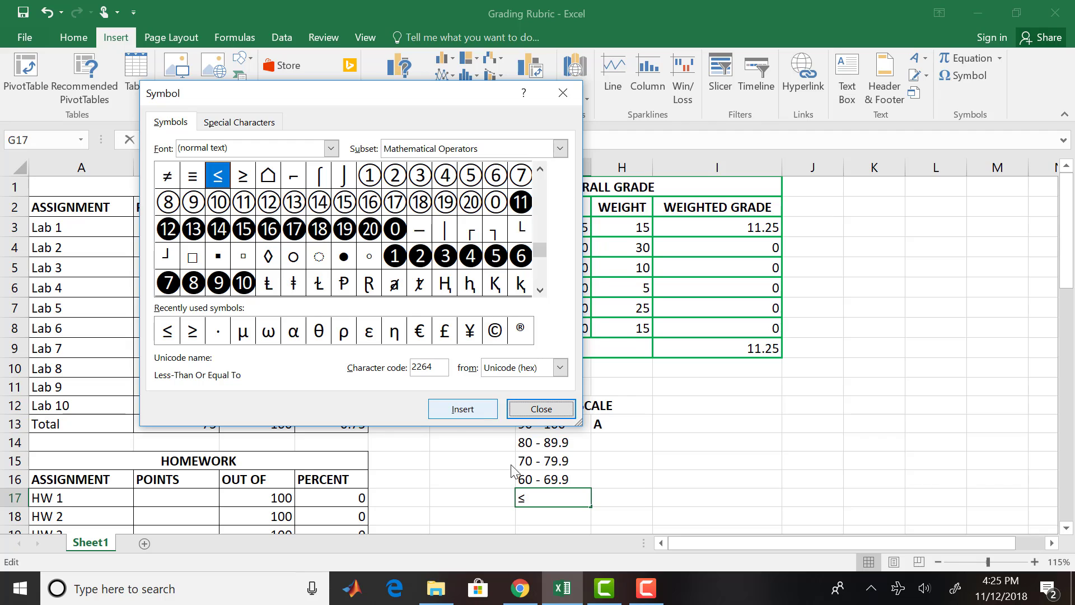
left_click(538, 409)
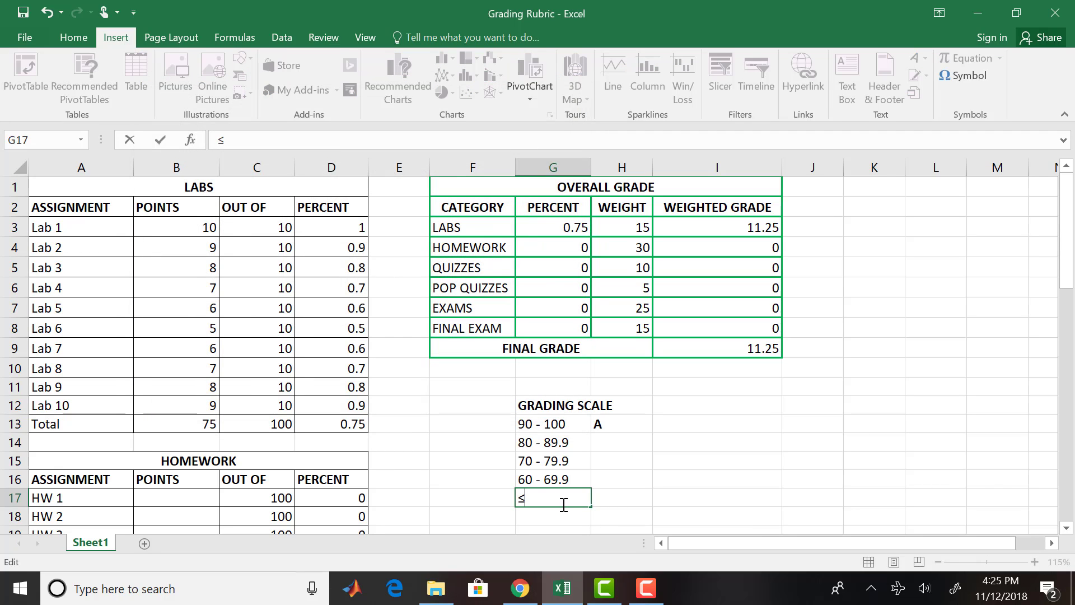
type("59")
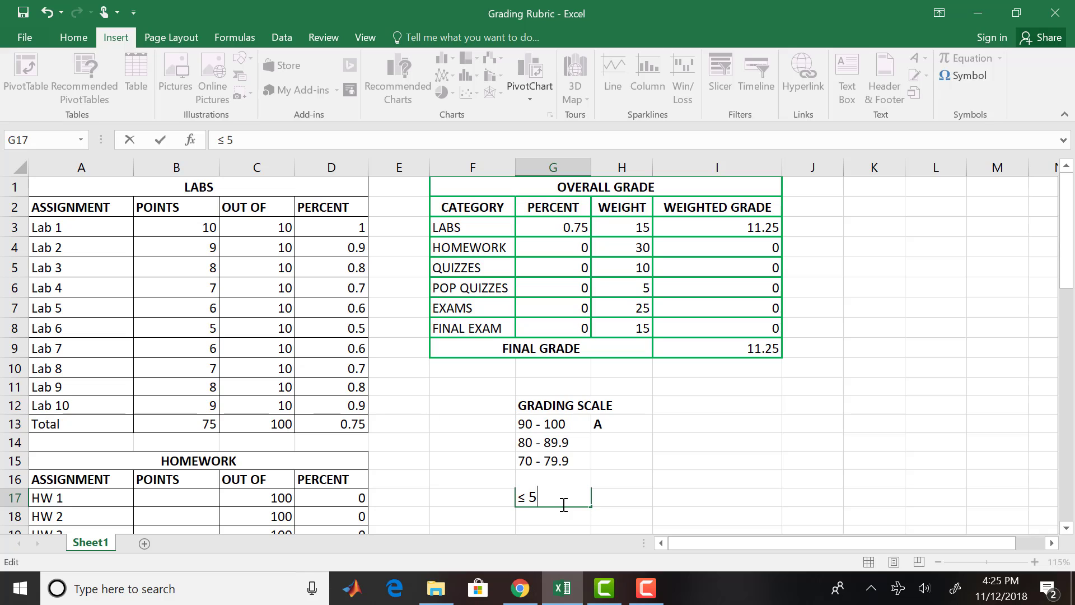
Enter the letter grades B, C, D and F in cells H14 to H17 beside their score ranges.
left_click(612, 440)
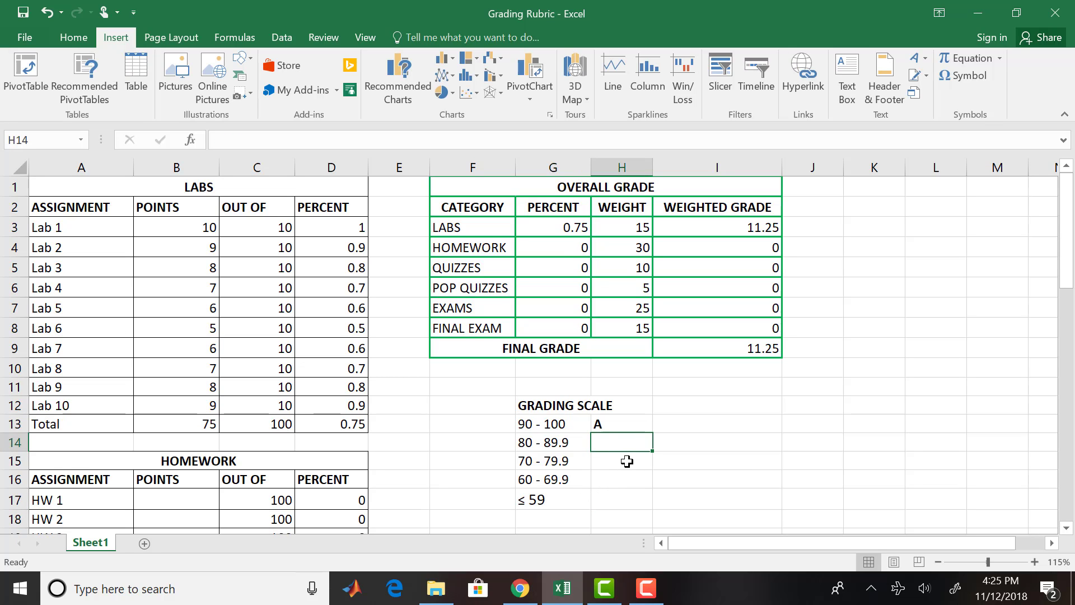
type("BB")
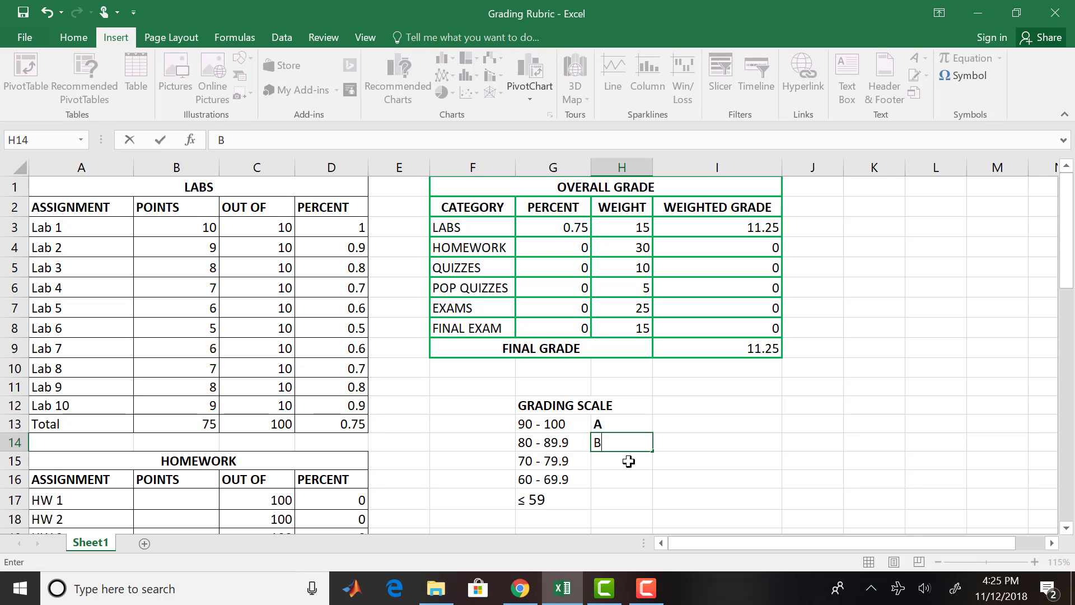
key("BackSpace")
key("BackSpace")
type("b")
key("BackSpace")
type("B")
key("Return")
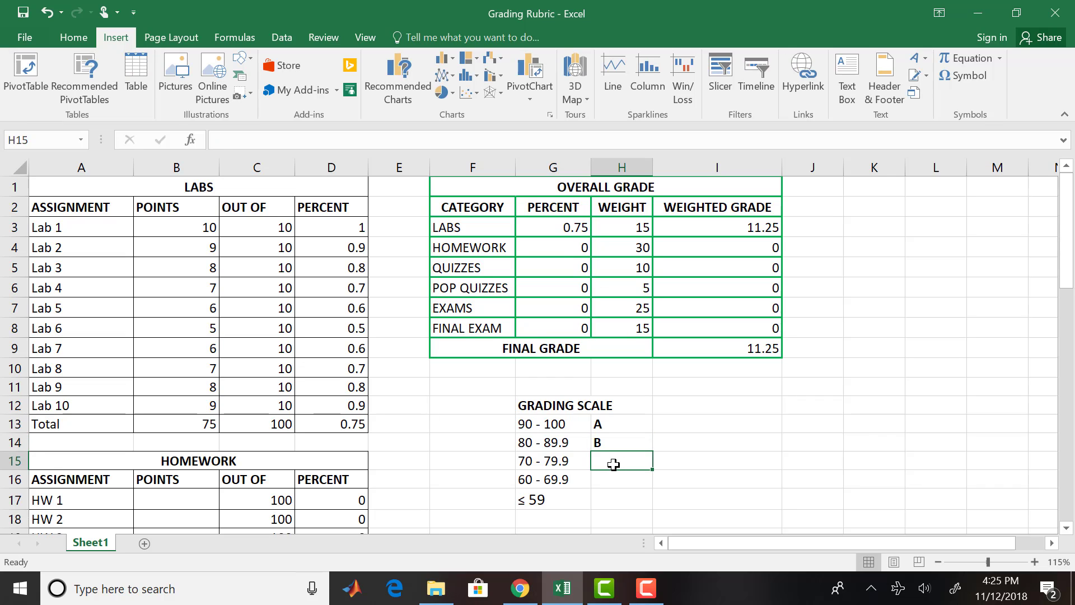
type("C")
key("Return")
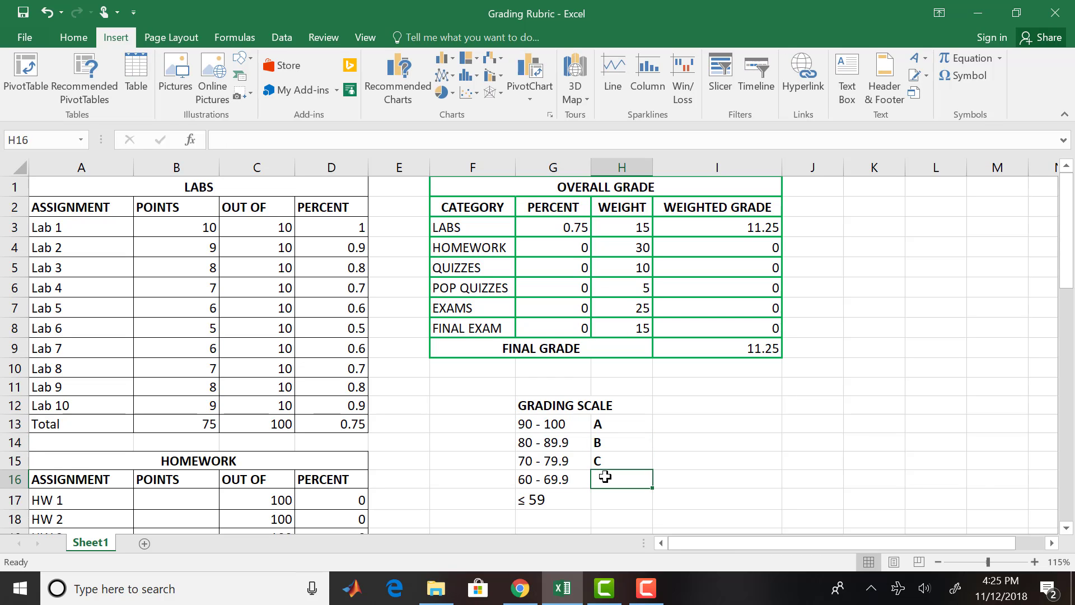
type("D")
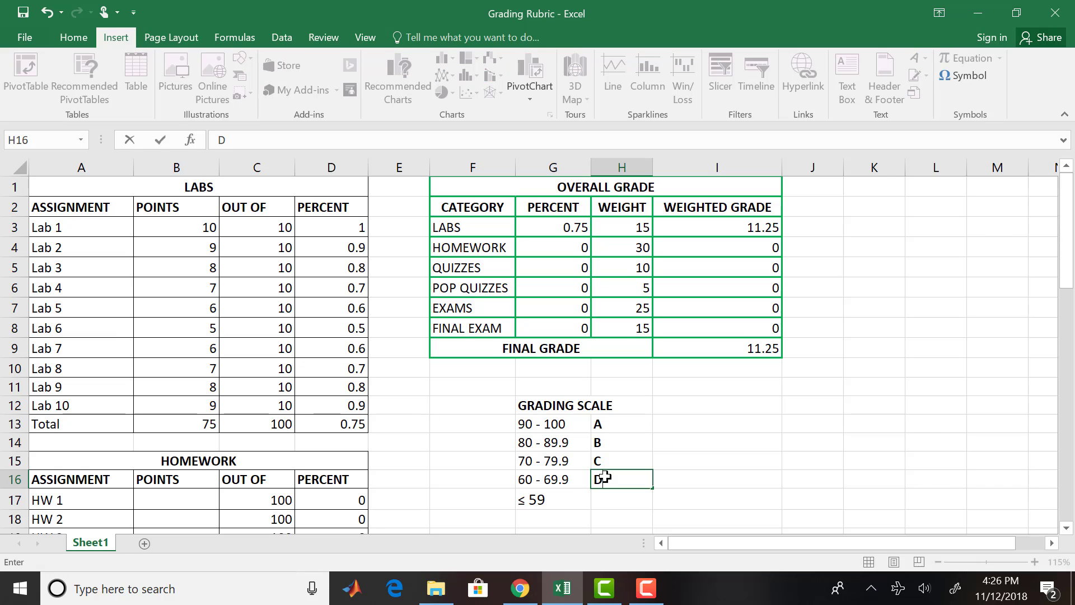
key("Return")
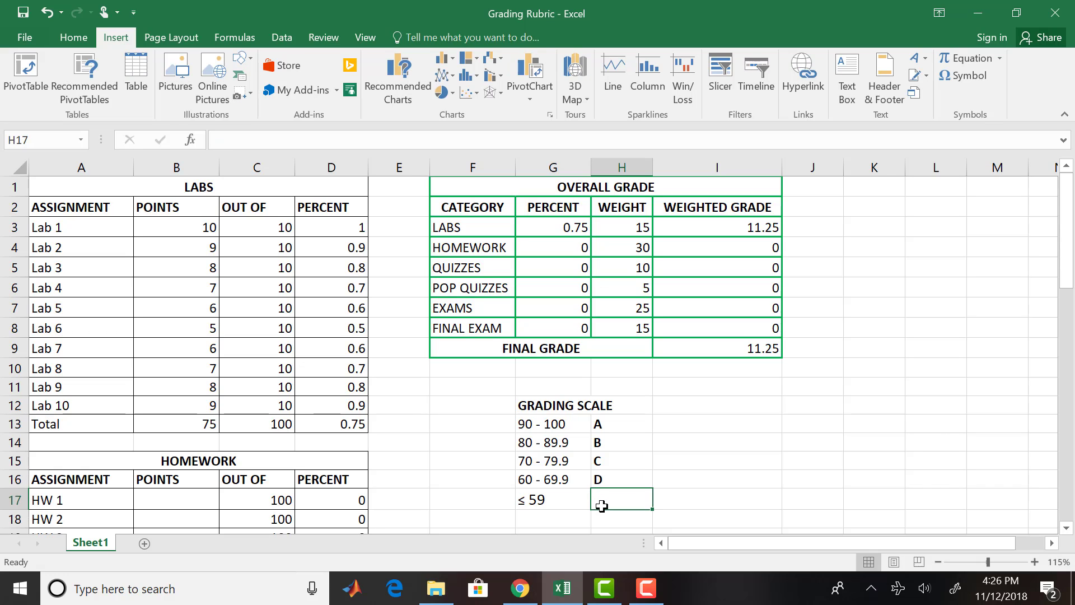
type("F")
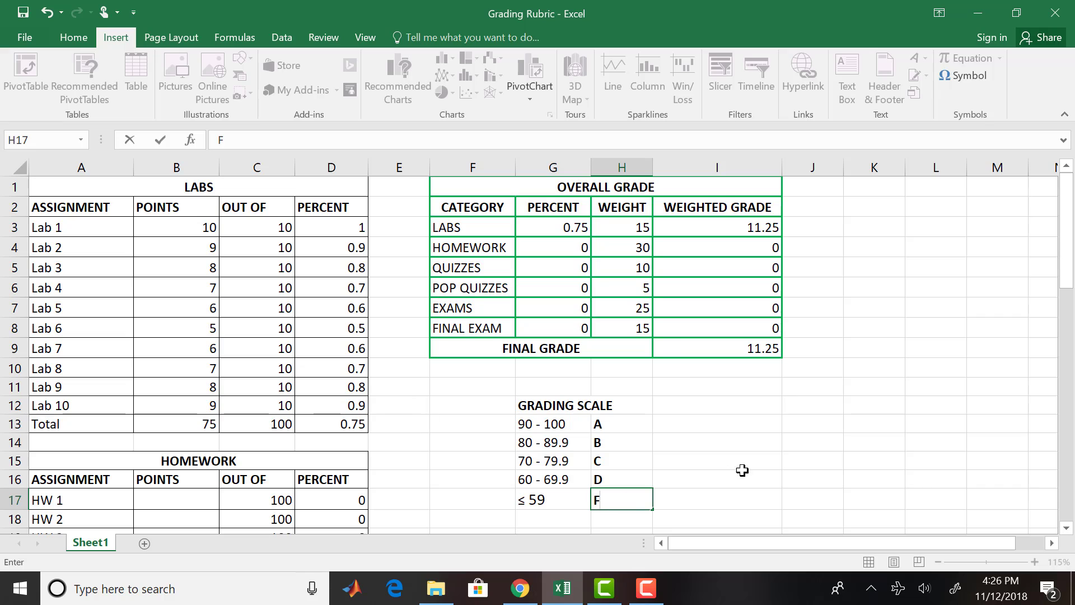
left_click(545, 421)
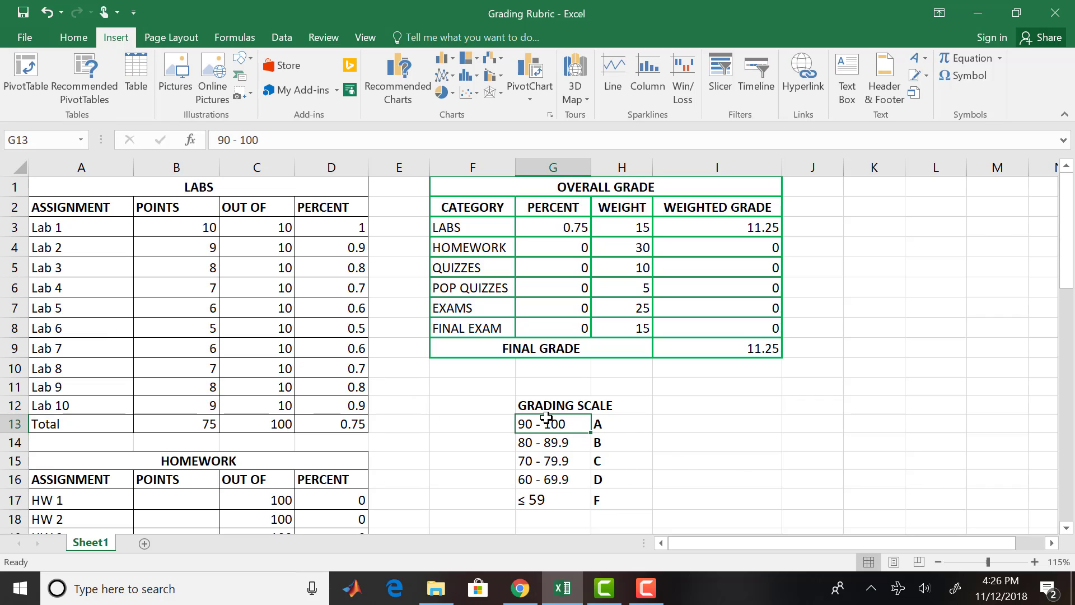
Apply orange outline and inside borders to the grading scale table, G12:H17.
left_click(536, 406)
left_click_drag(536, 406, 620, 496)
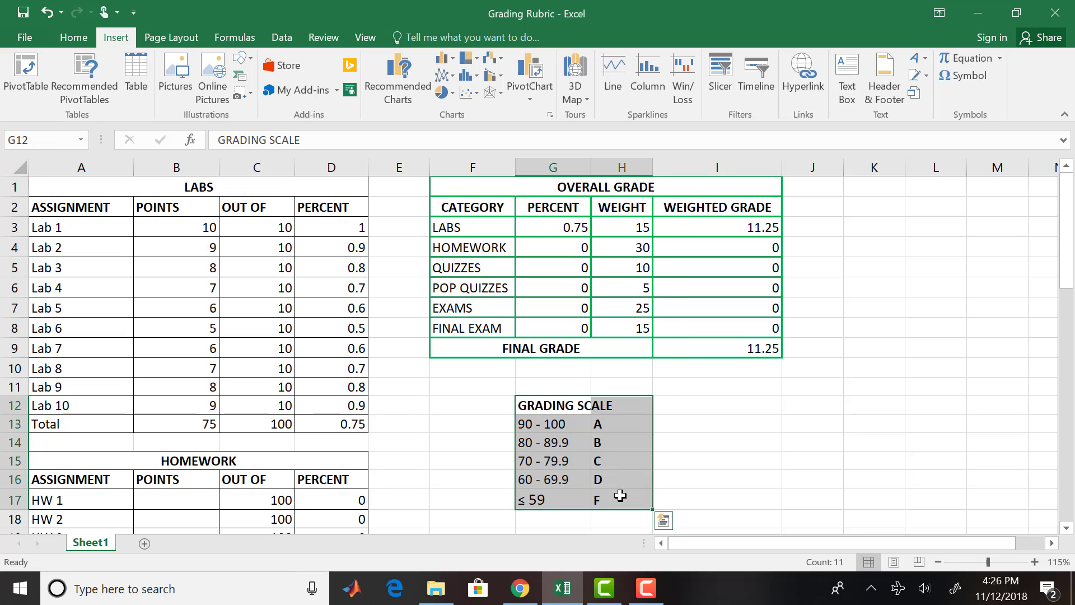
left_click(82, 43)
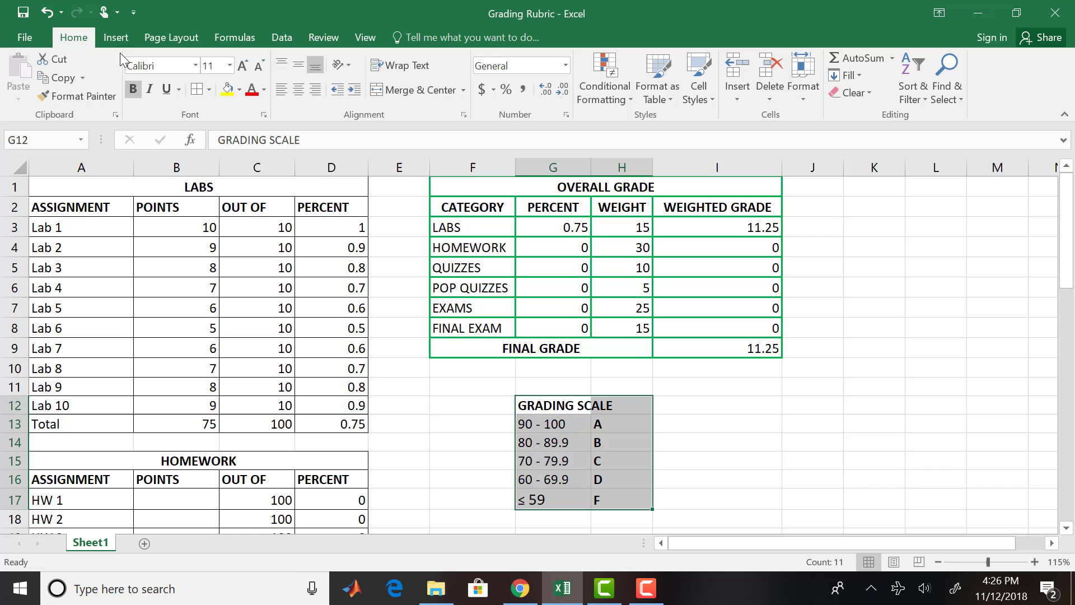
left_click(208, 90)
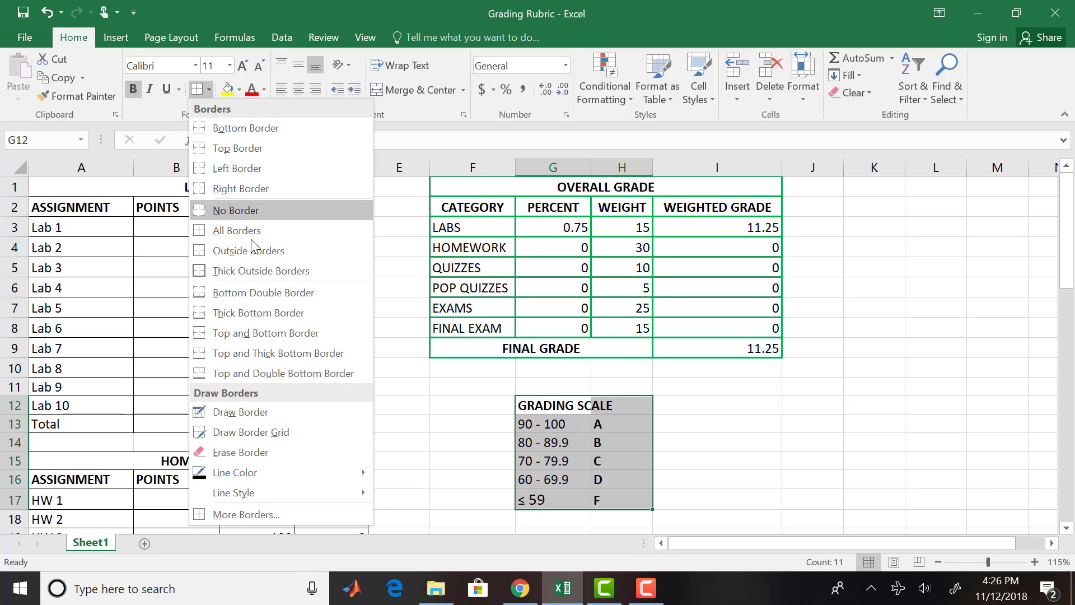
left_click(251, 514)
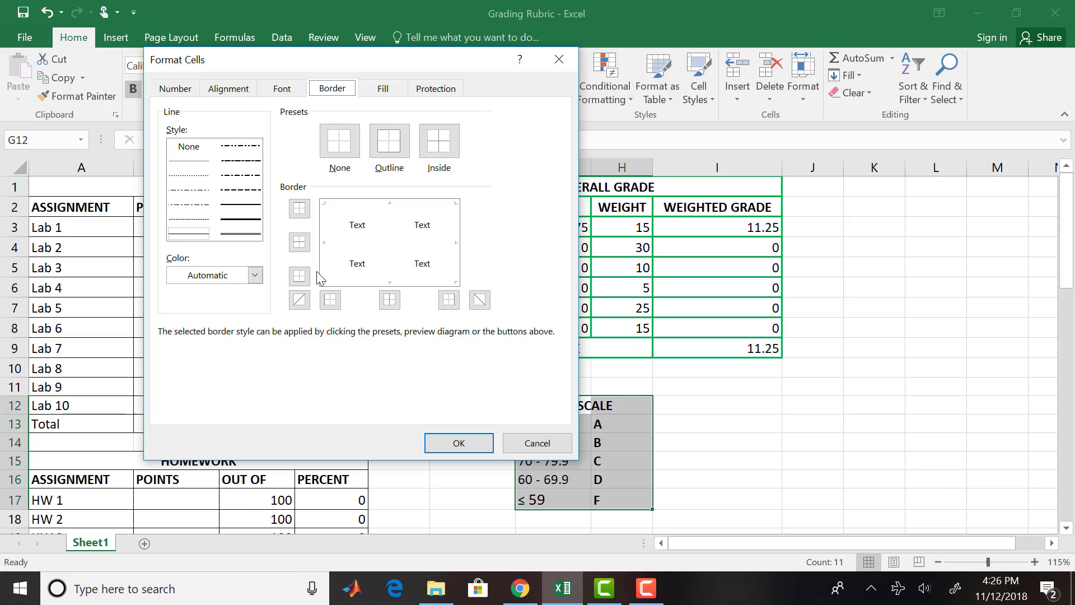
left_click(389, 141)
left_click(428, 144)
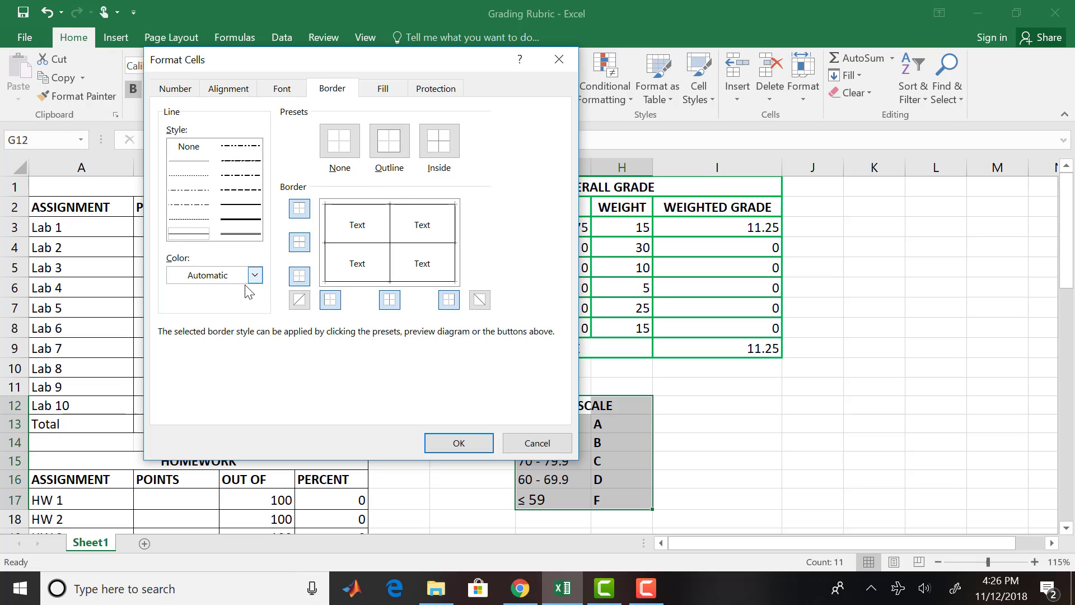
left_click(247, 222)
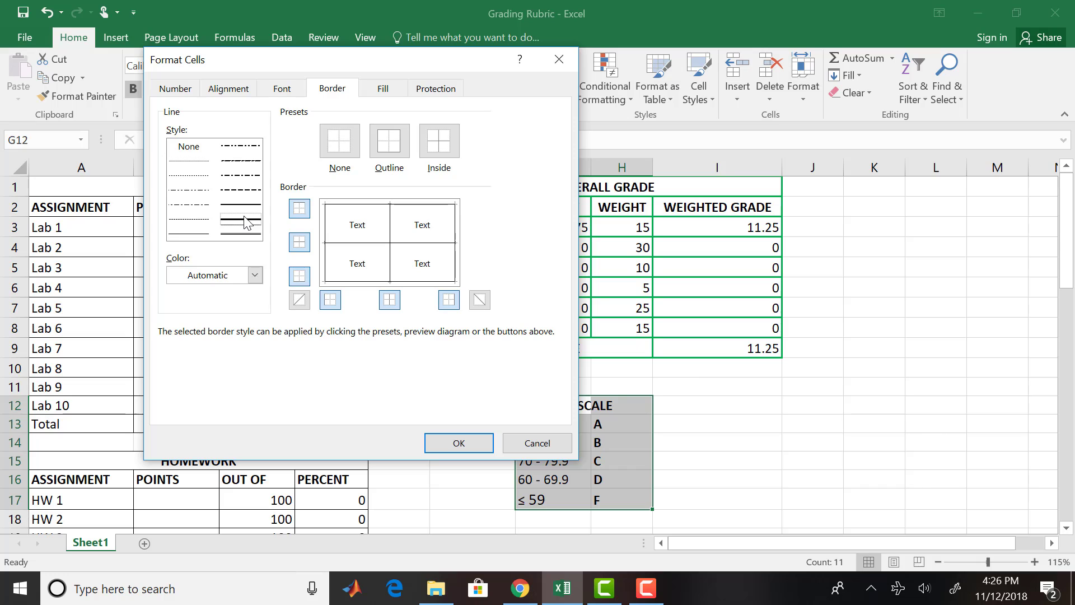
left_click(255, 275)
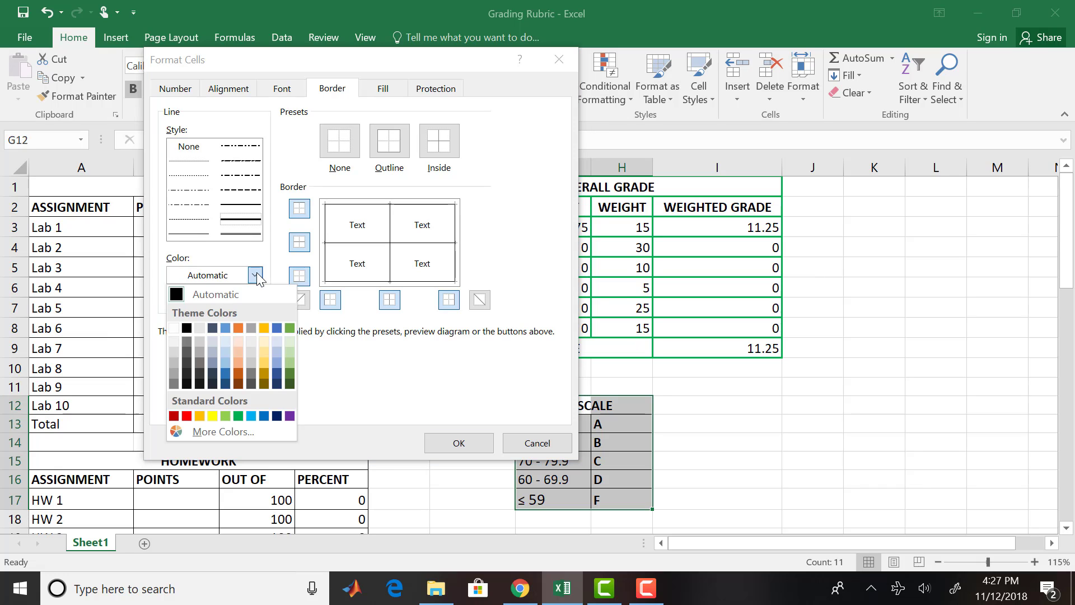
left_click(239, 329)
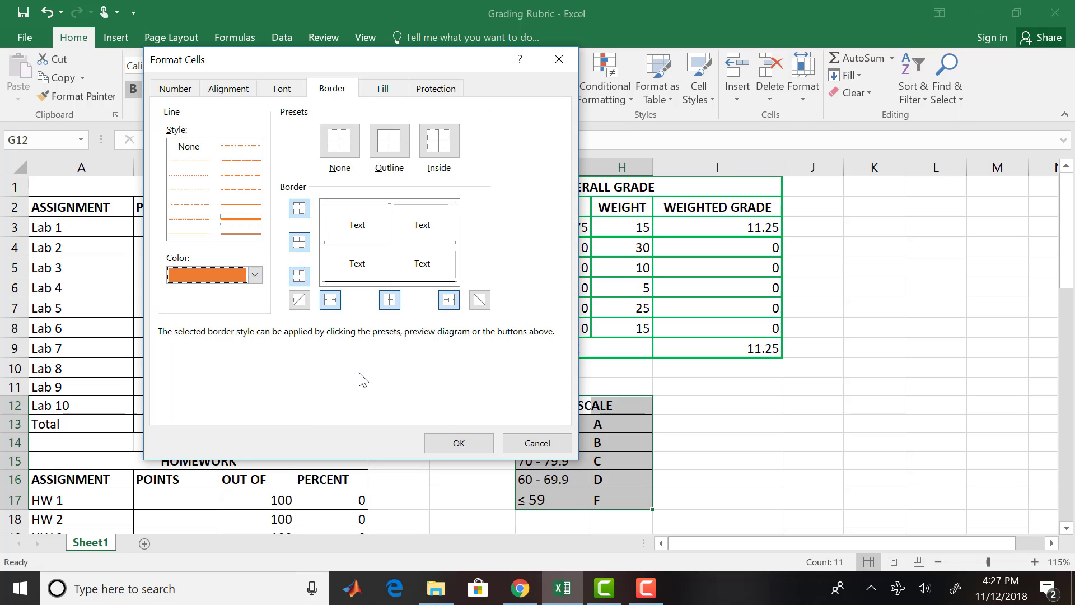
left_click(456, 444)
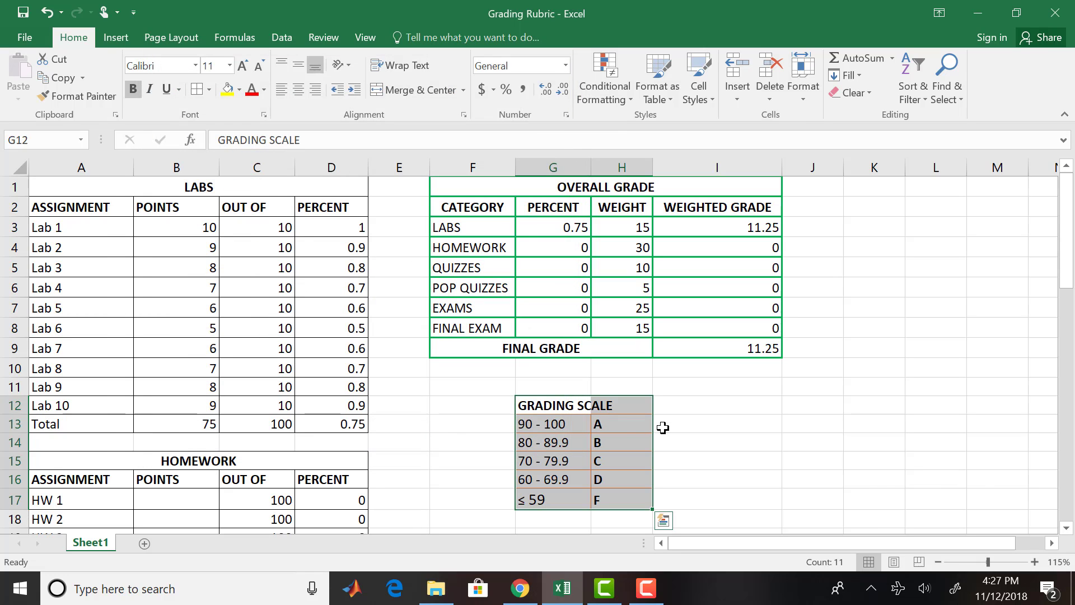
left_click(568, 404)
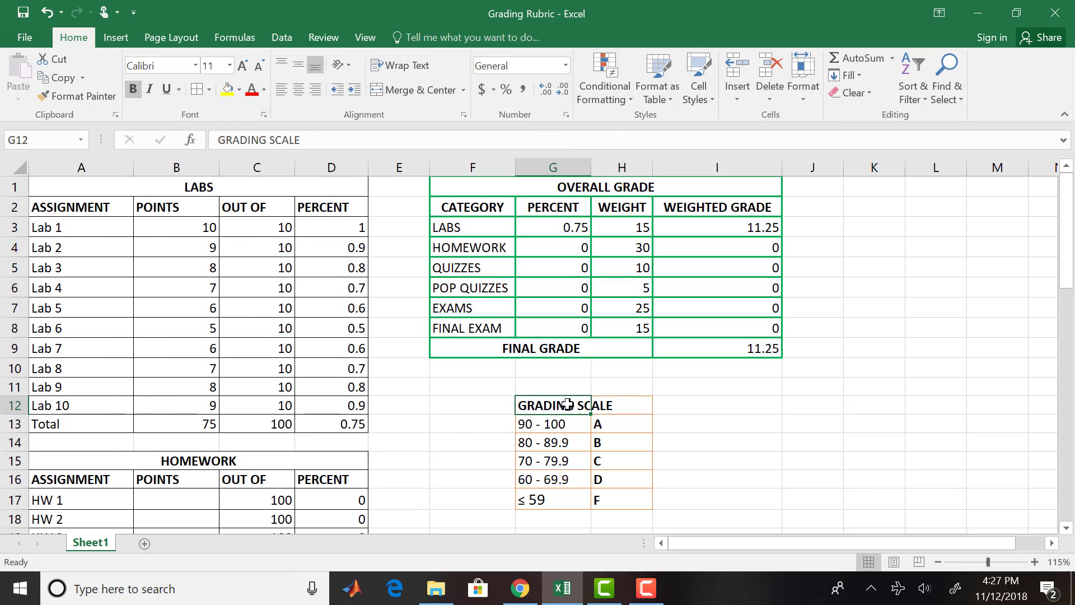
Replace the grading scale table's borders in G12:H17 with thick solid blue outline and inside borders.
left_click_drag(540, 409, 635, 498)
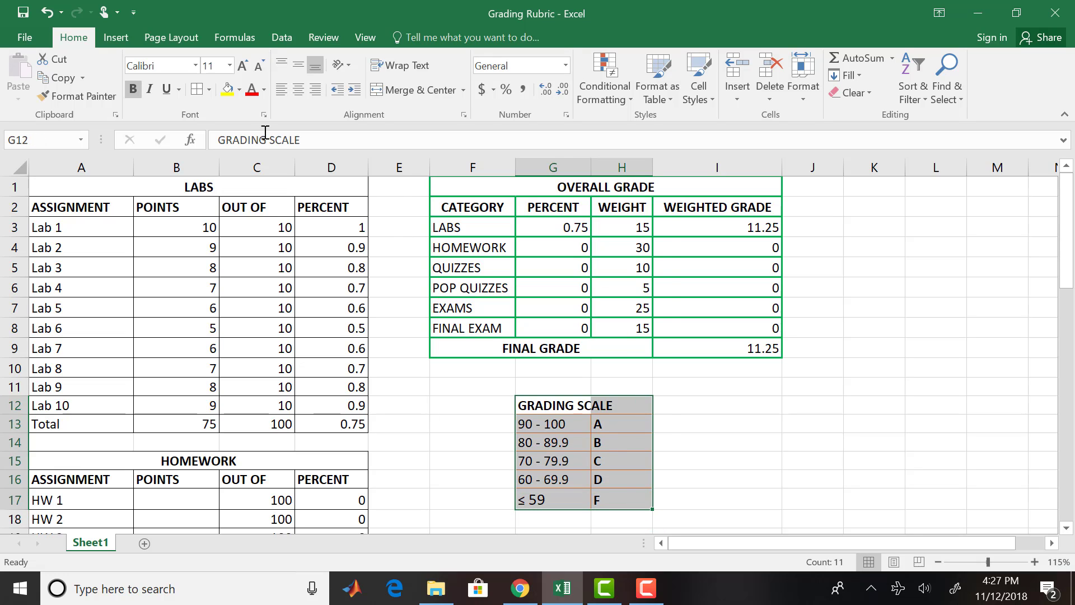
left_click(208, 90)
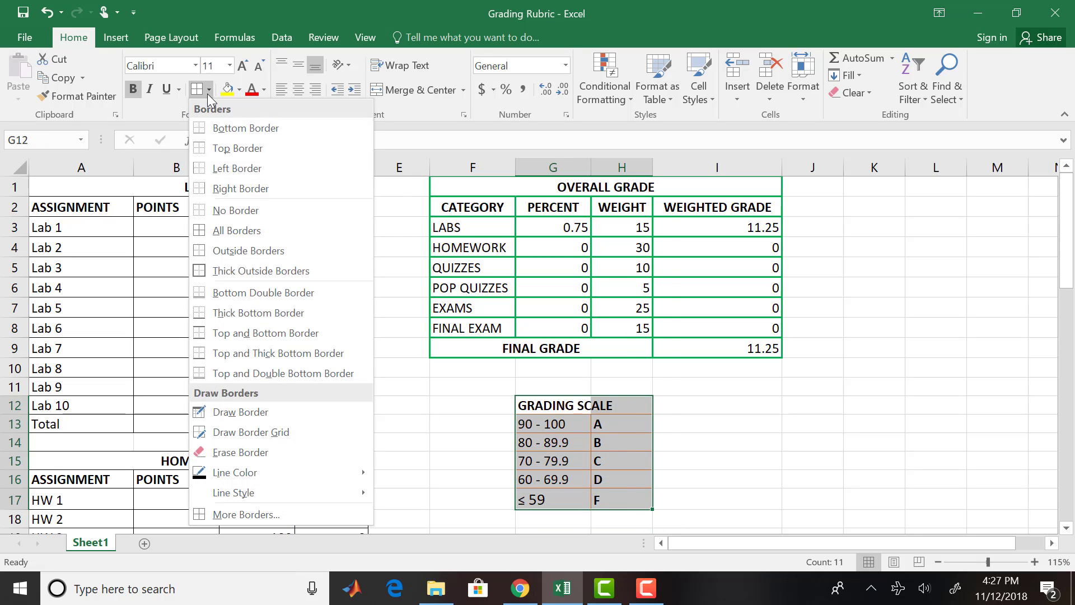
left_click(242, 514)
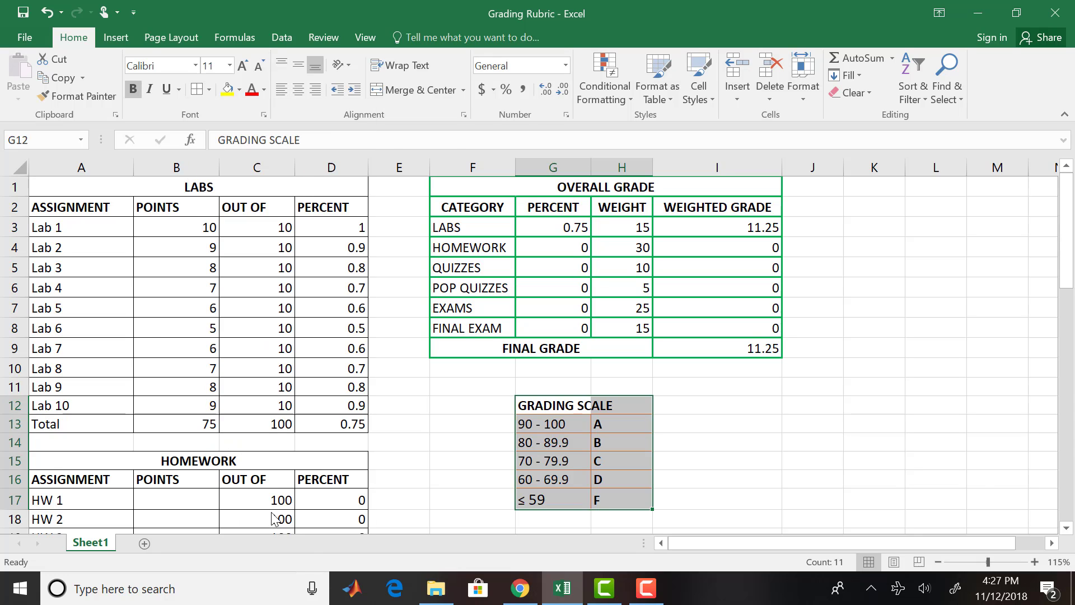
left_click(255, 275)
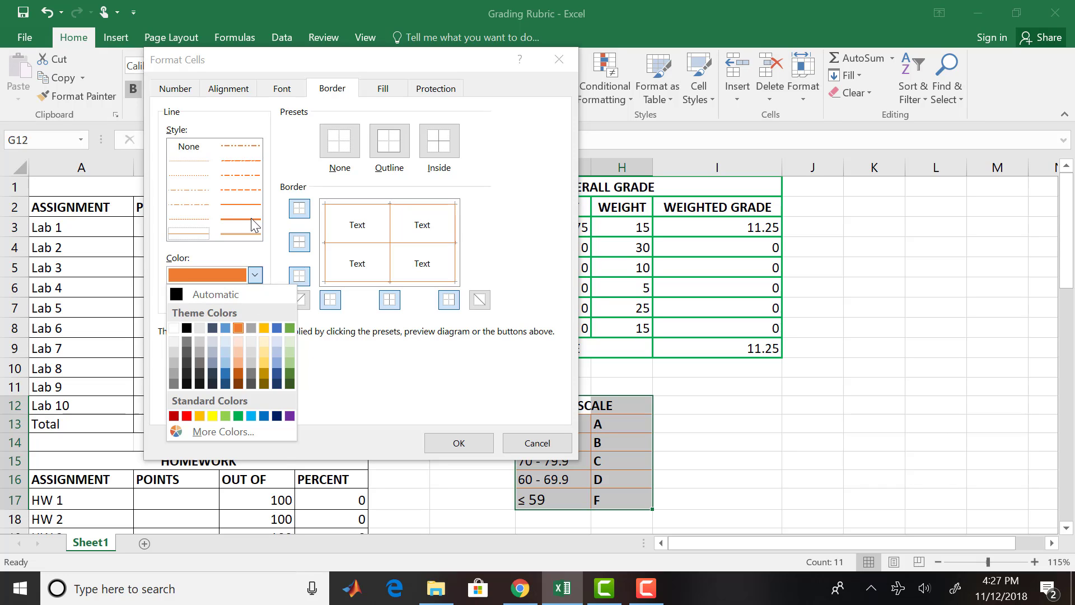
left_click(277, 328)
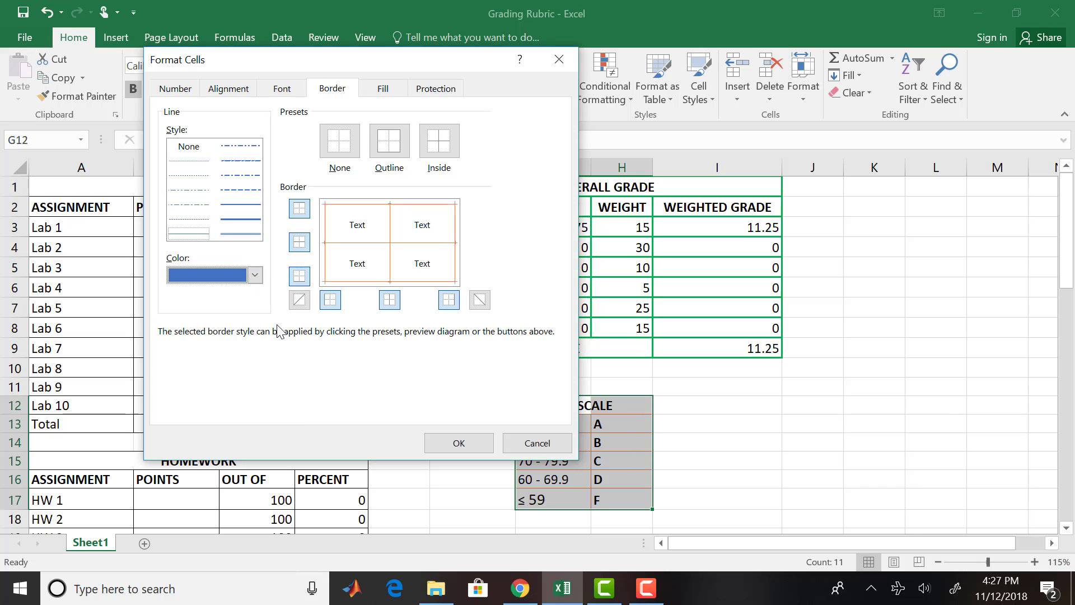
left_click(254, 223)
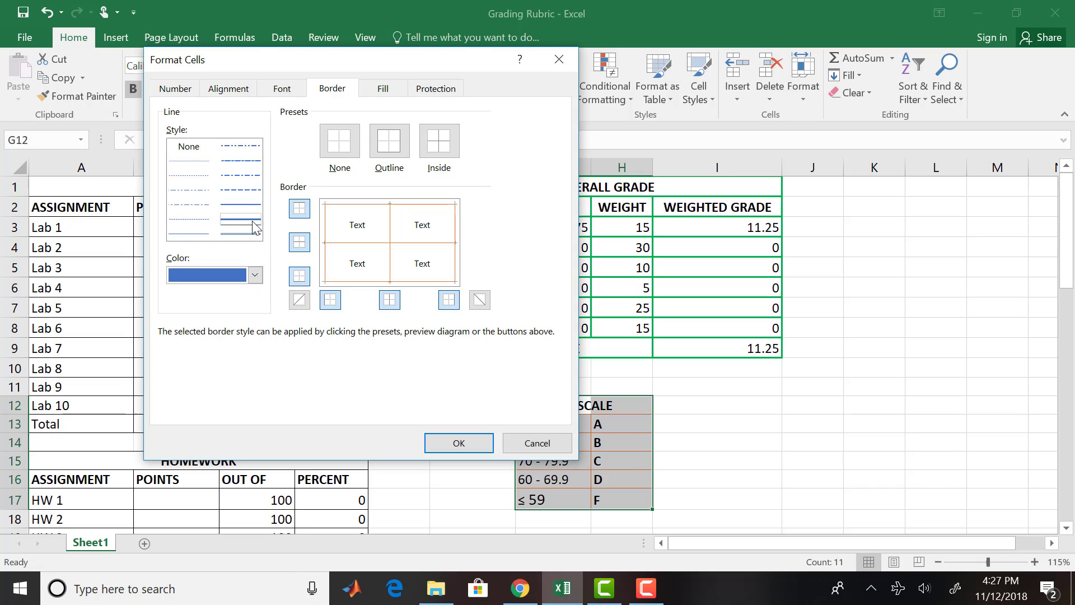
left_click(386, 150)
left_click(439, 143)
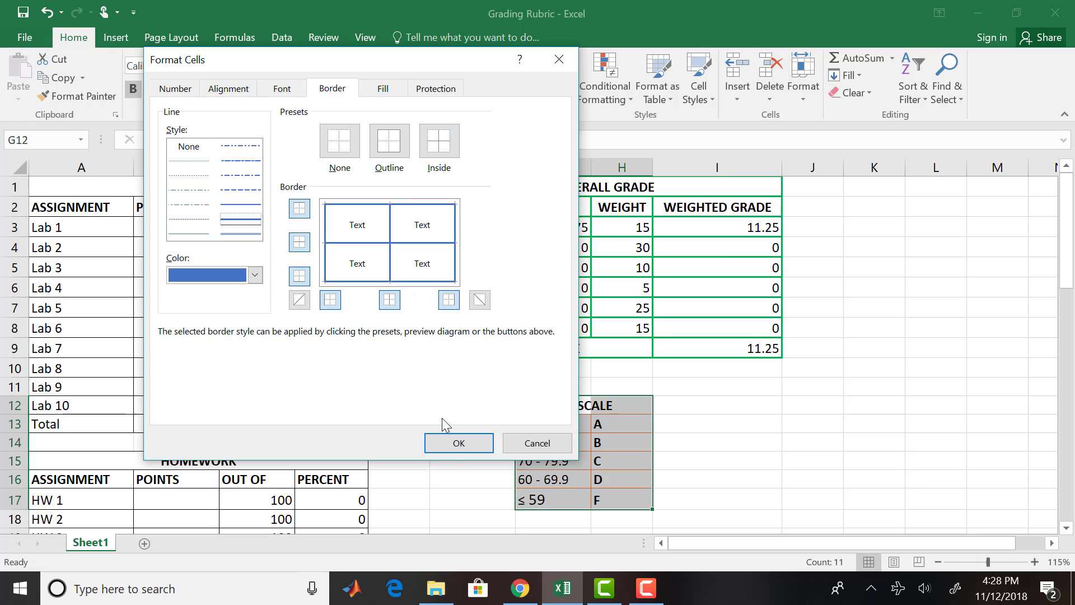
left_click(455, 443)
left_click(694, 434)
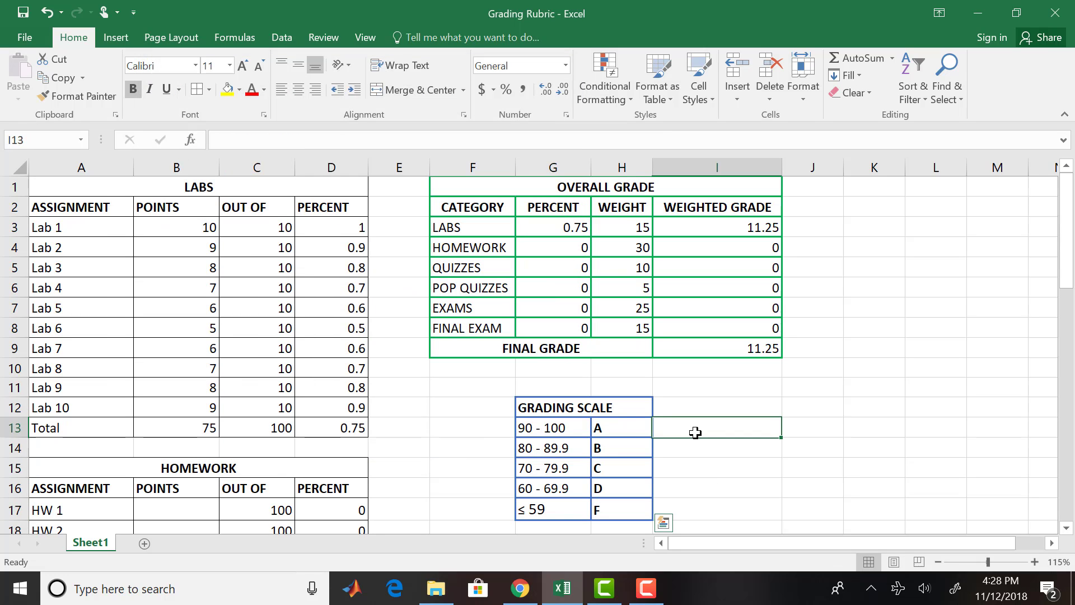
Merge and center the GRADING SCALE title across cells G12:H12.
left_click(592, 411)
left_click(560, 408)
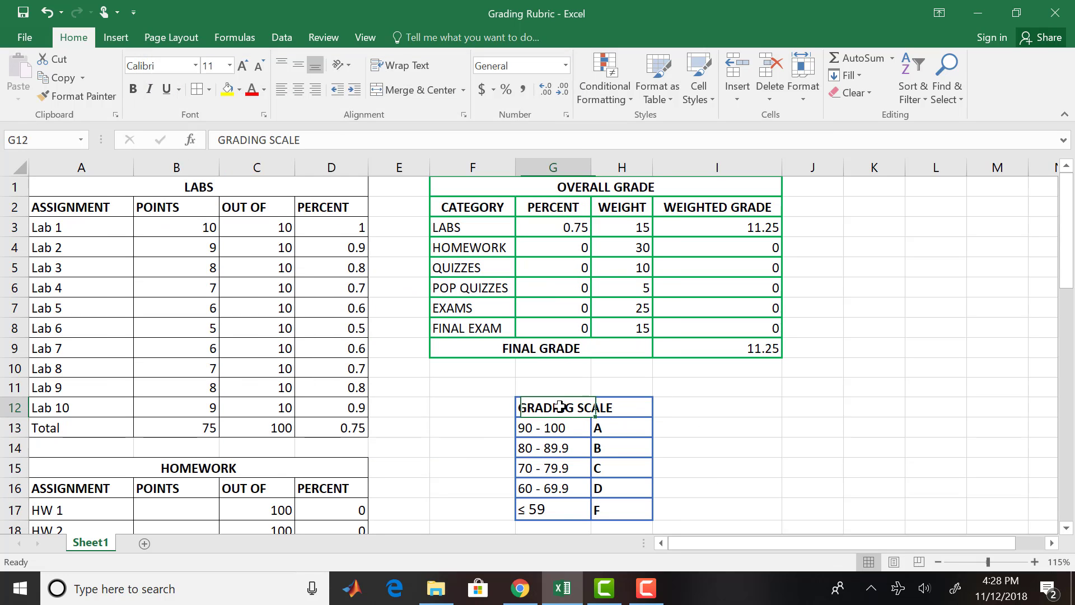
left_click_drag(561, 407, 600, 408)
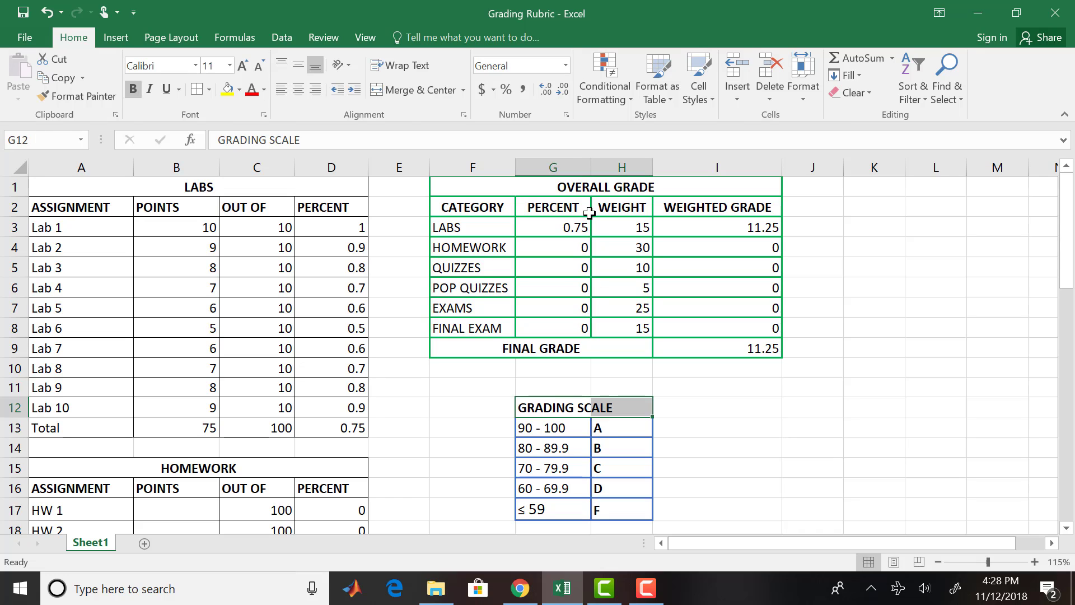
left_click(423, 91)
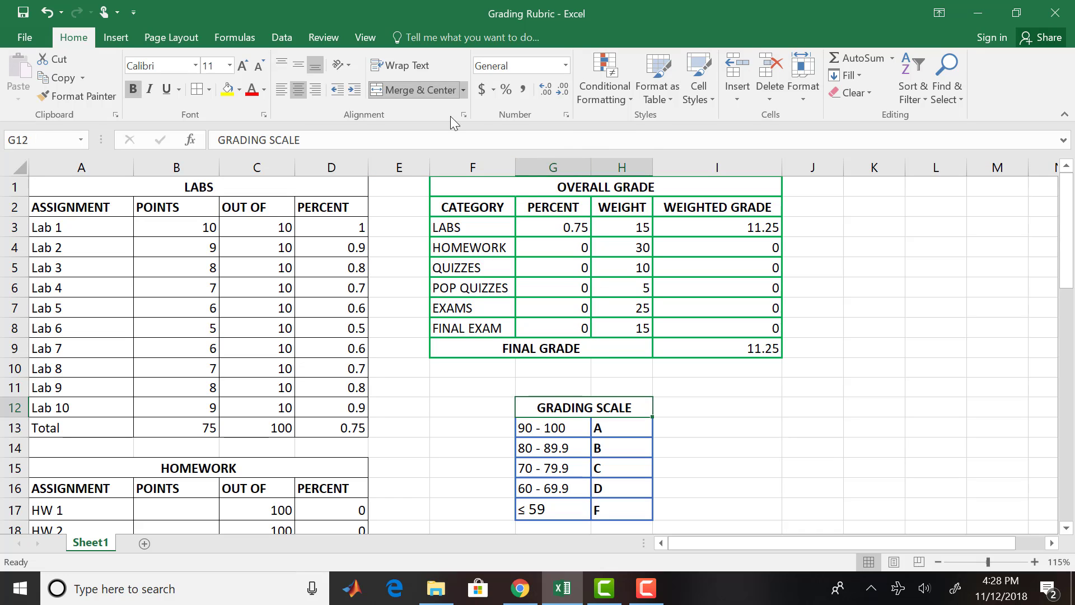
left_click(721, 425)
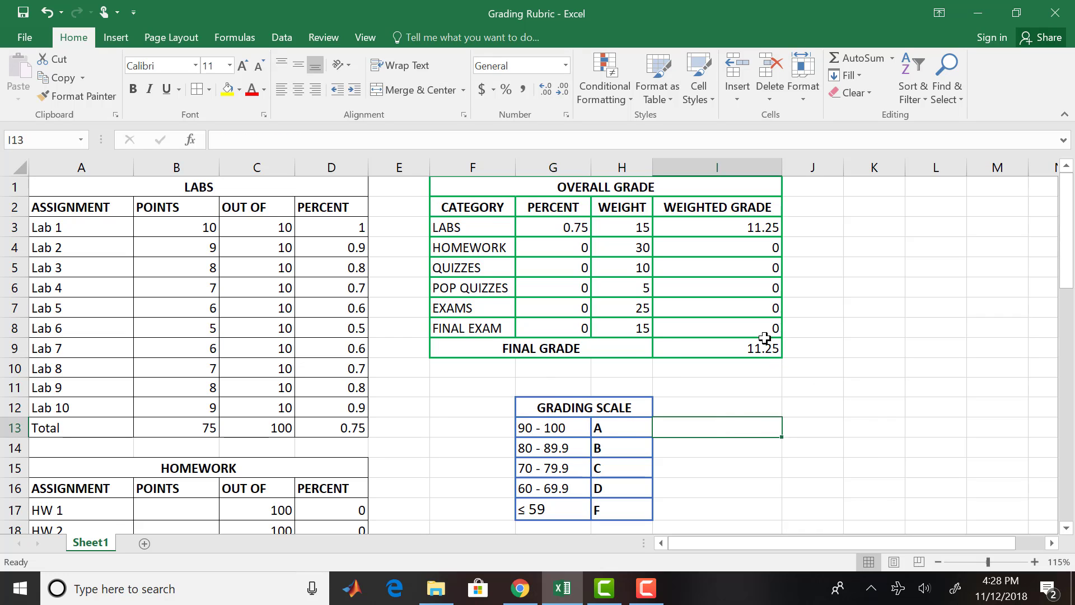
scroll(765, 338, "down", 1)
scroll(765, 338, "up", 1)
left_click(804, 390)
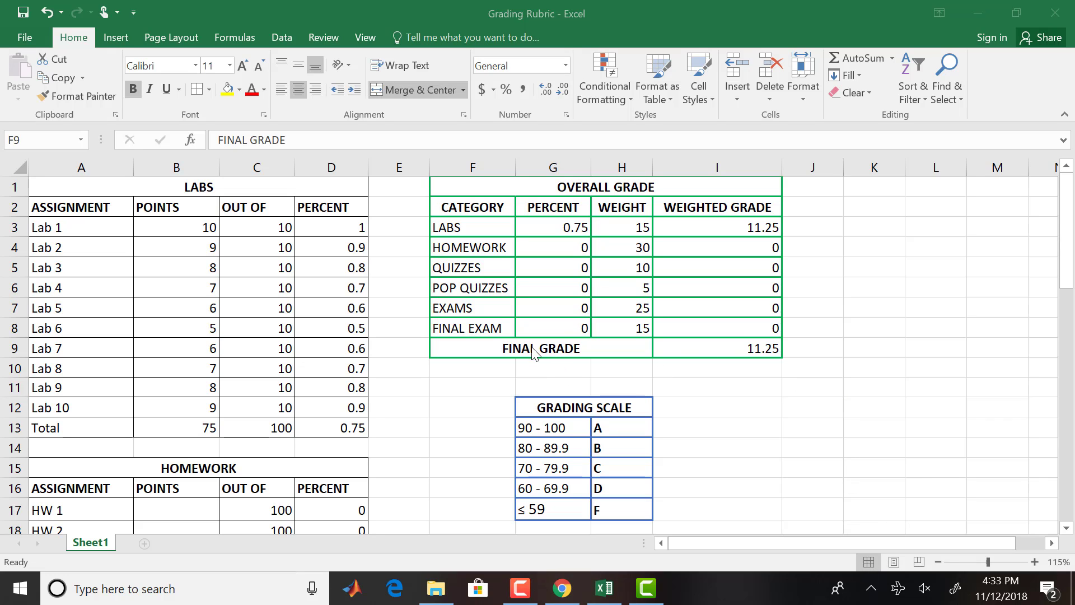
Extend the merged FINAL GRADE label to cover F9:H10 and center it both horizontally and vertically.
left_click(549, 348)
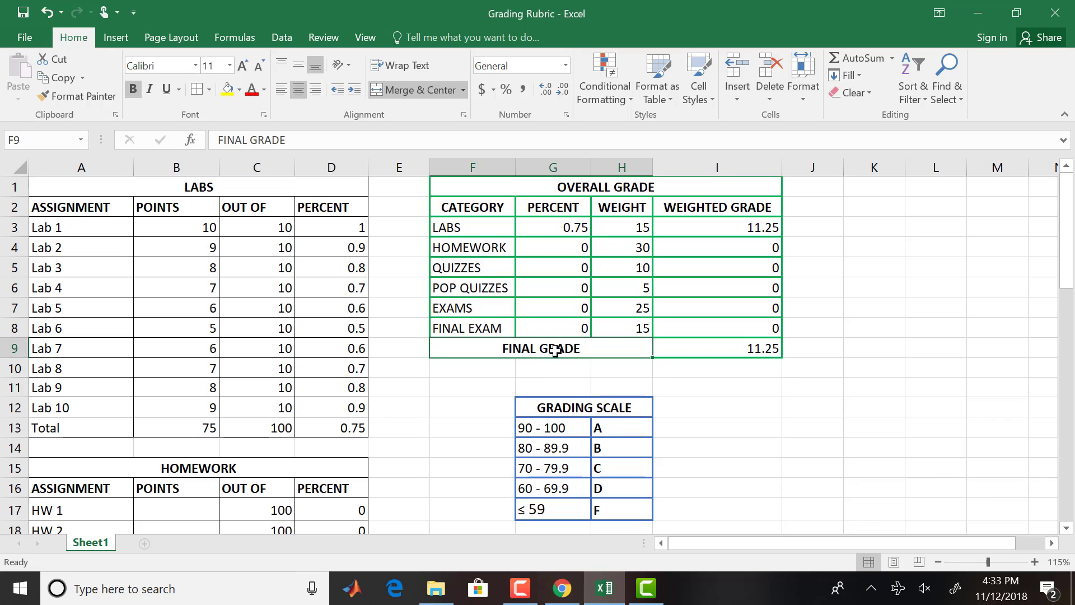
left_click_drag(555, 350, 556, 365)
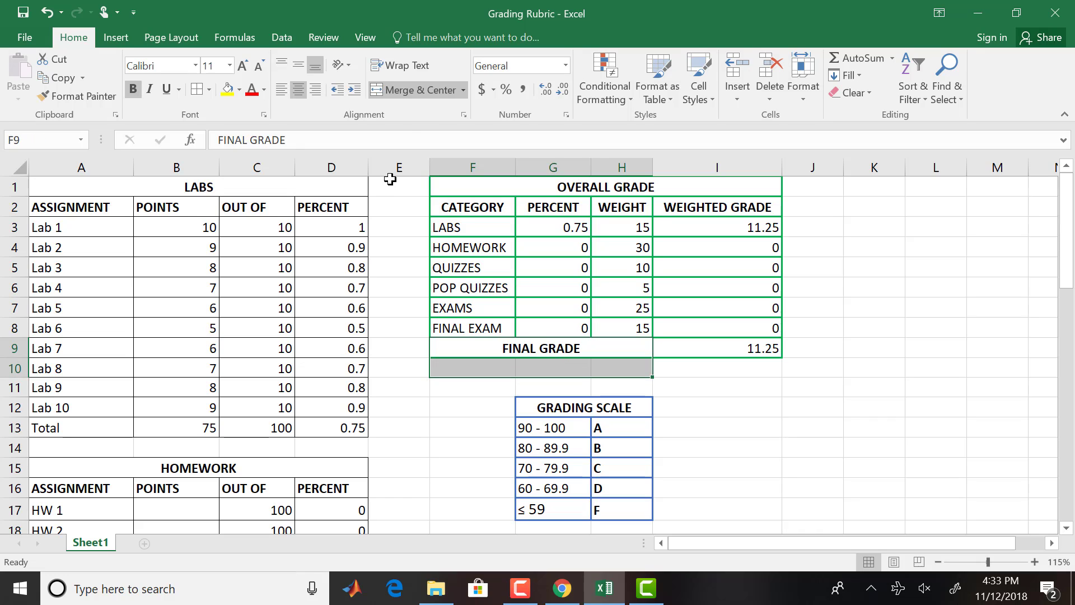
left_click(427, 93)
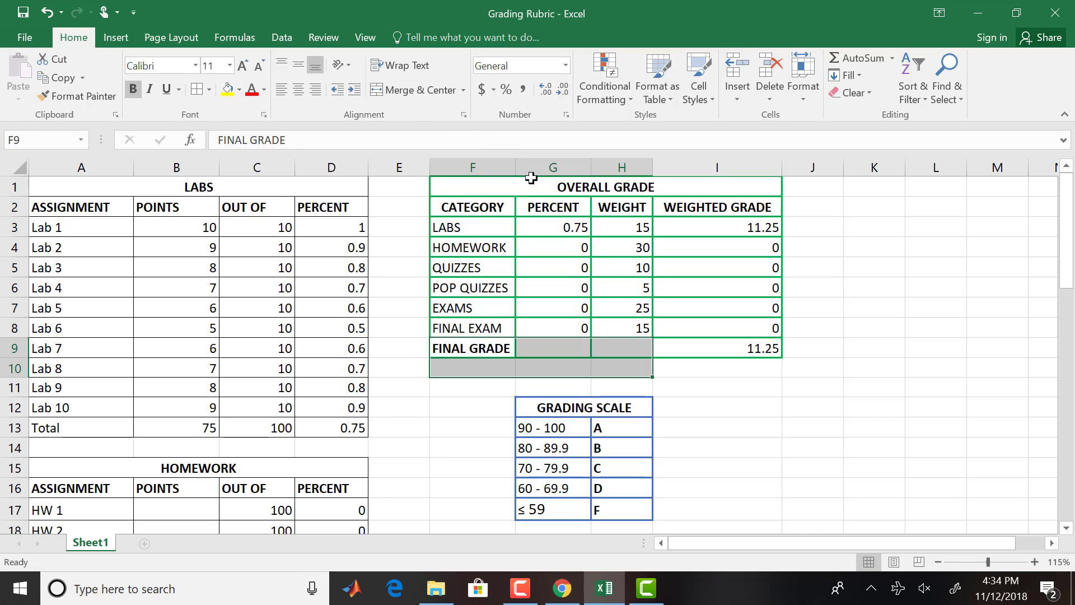
left_click(407, 89)
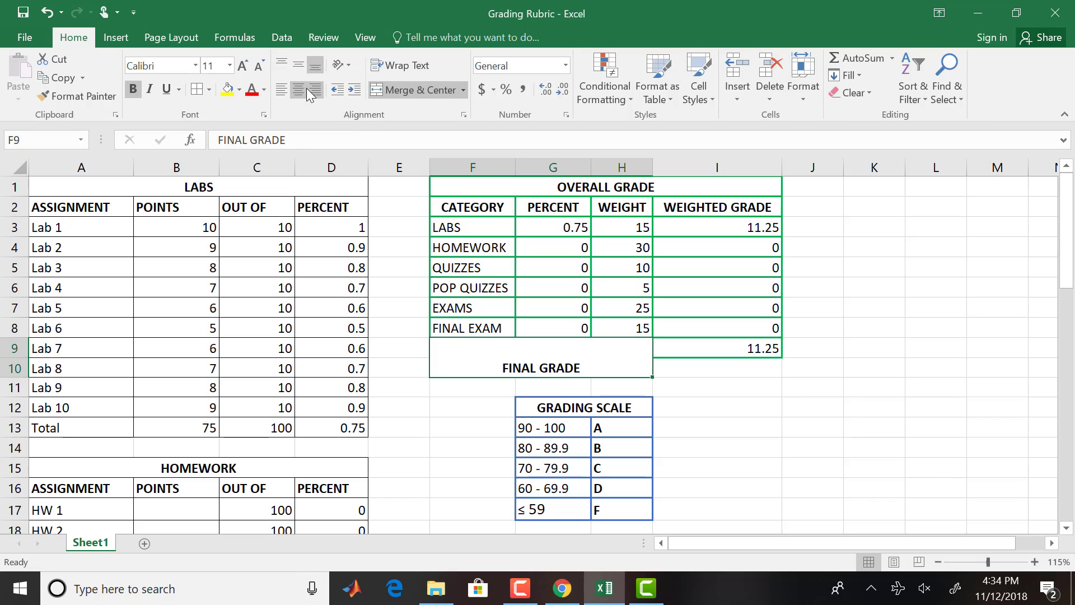
left_click(301, 64)
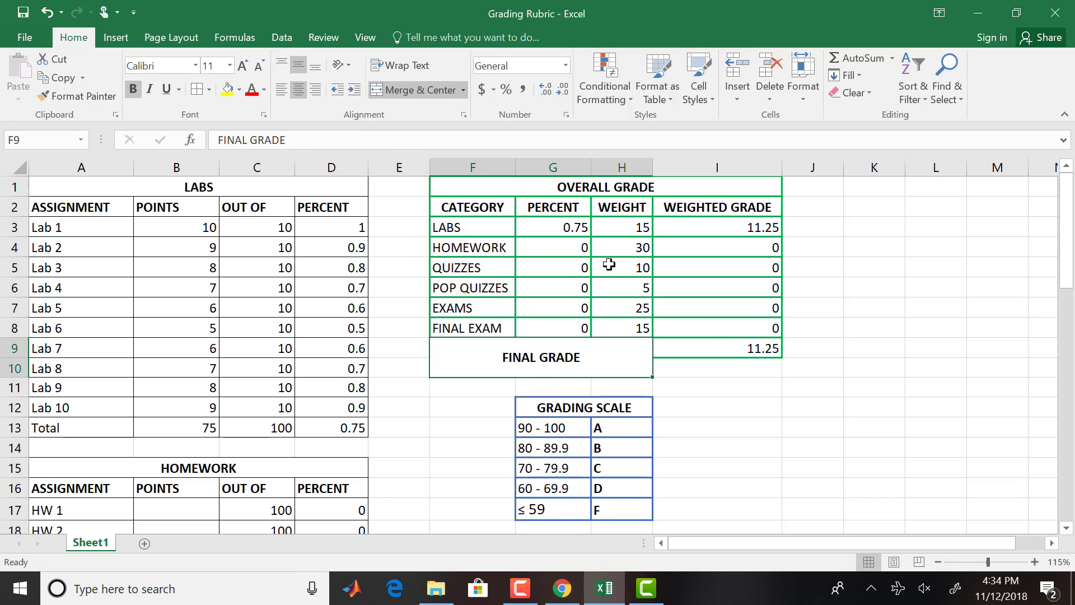
Start a letter-grade formula in cell I10 with an IF condition that returns "A" when I9 >= 90.
left_click(708, 375)
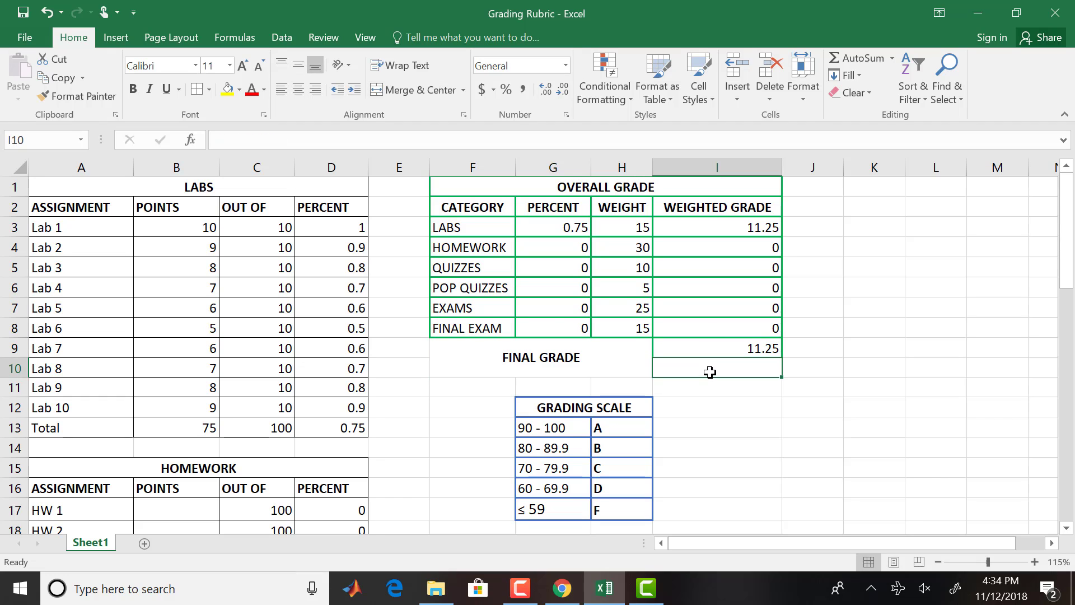
left_click(423, 141)
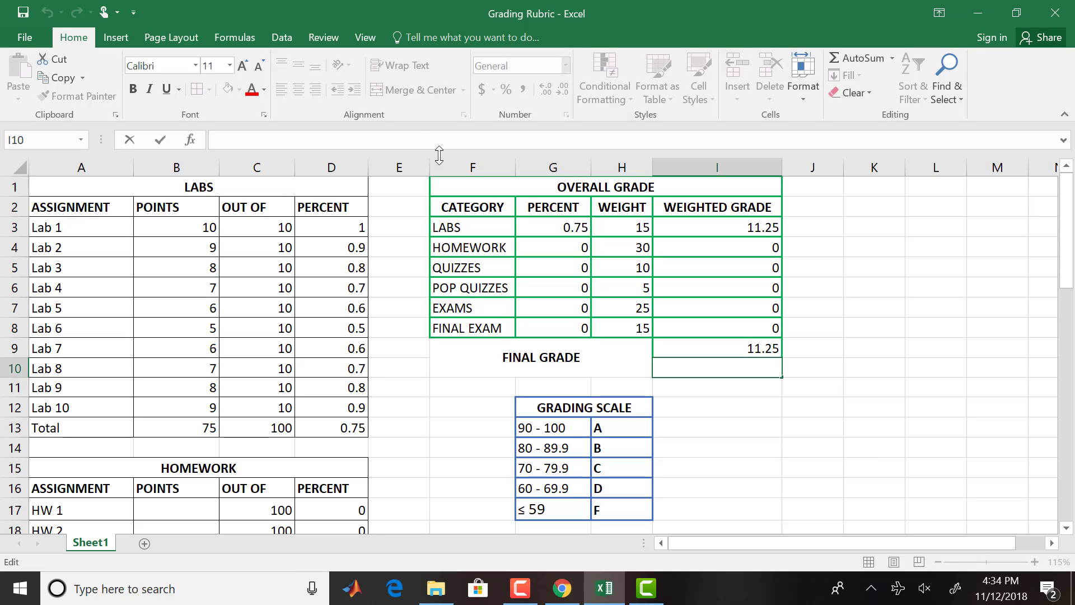
type("=")
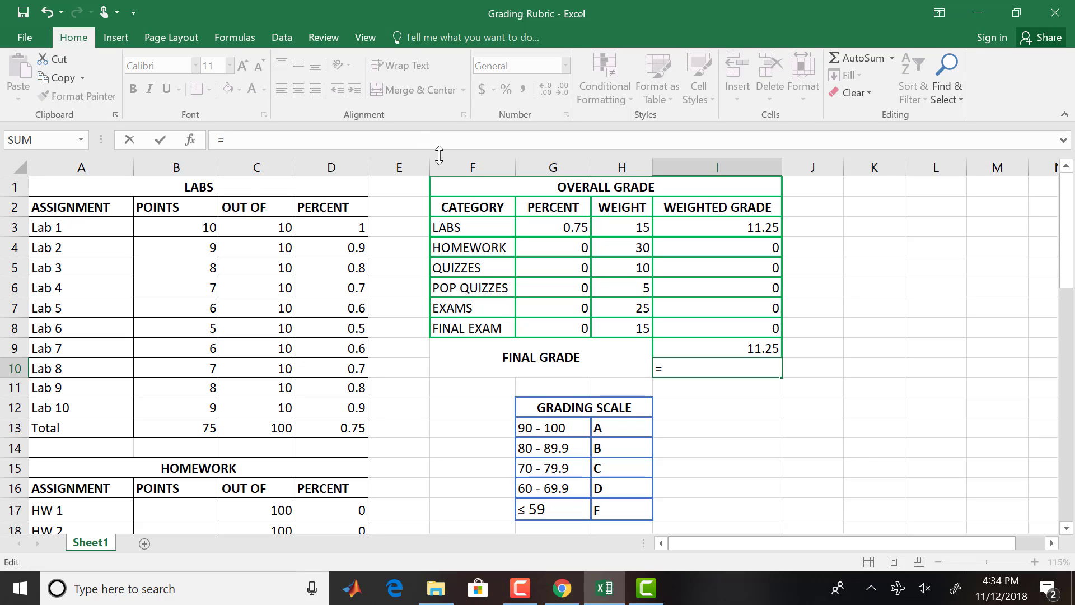
type("if")
key("BackSpace")
key("BackSpace")
type("IF")
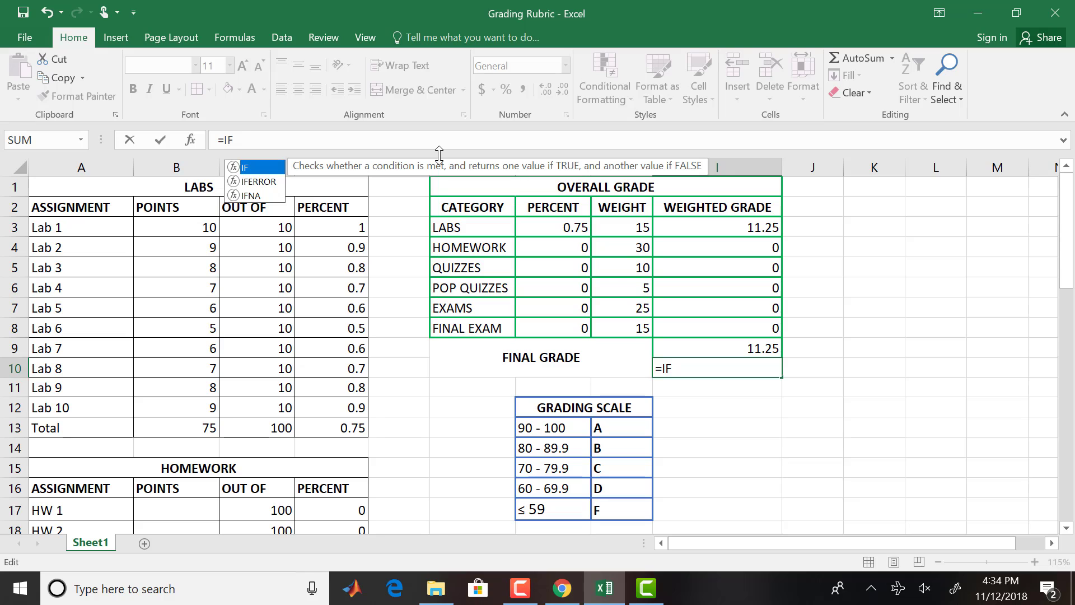
type("(I9")
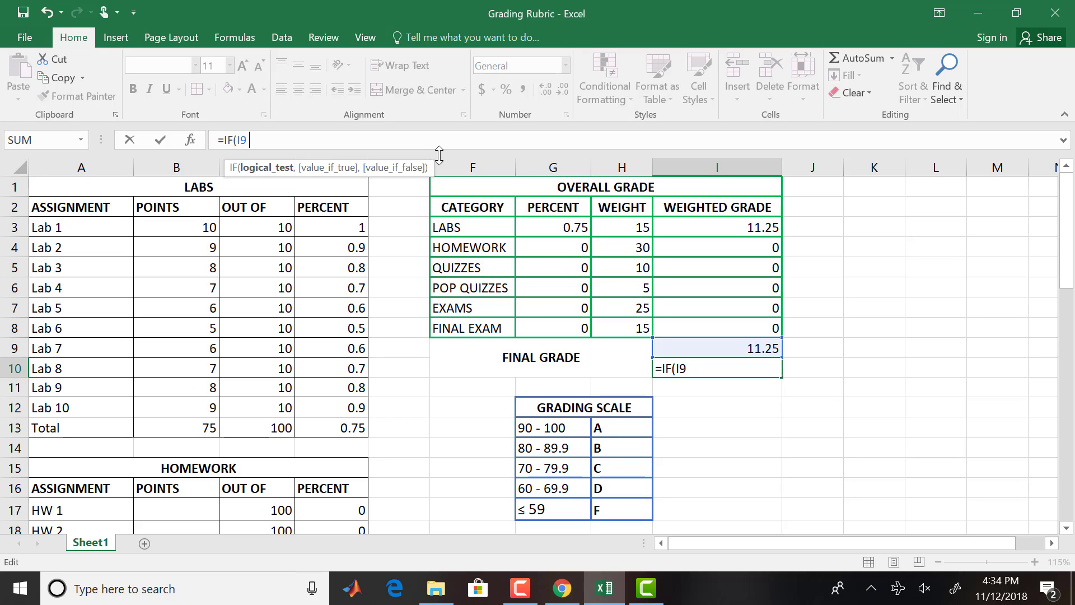
type(">= 90, \"")
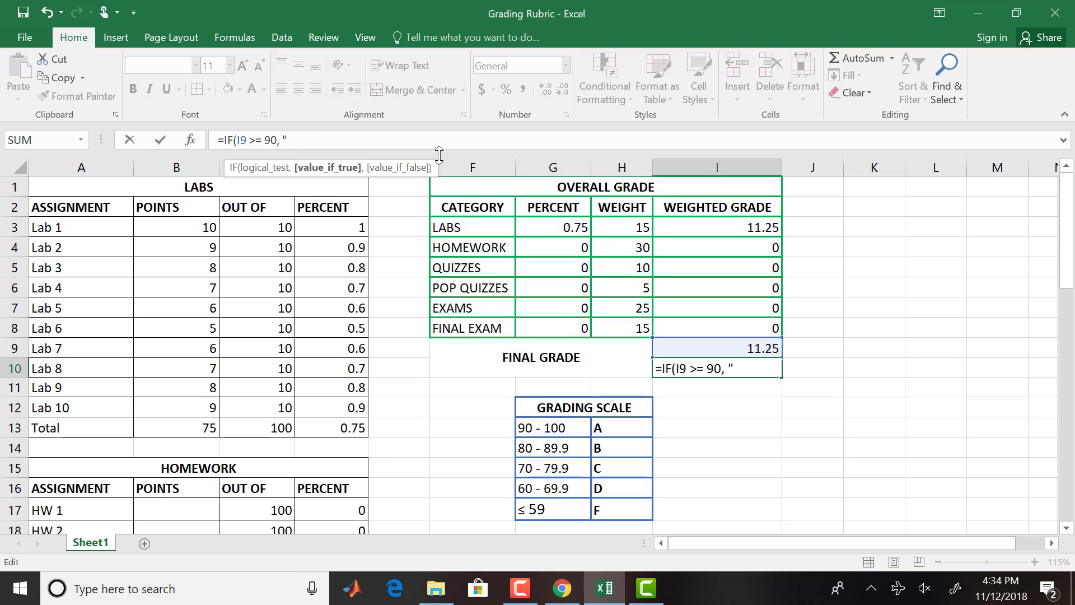
type("A\", I")
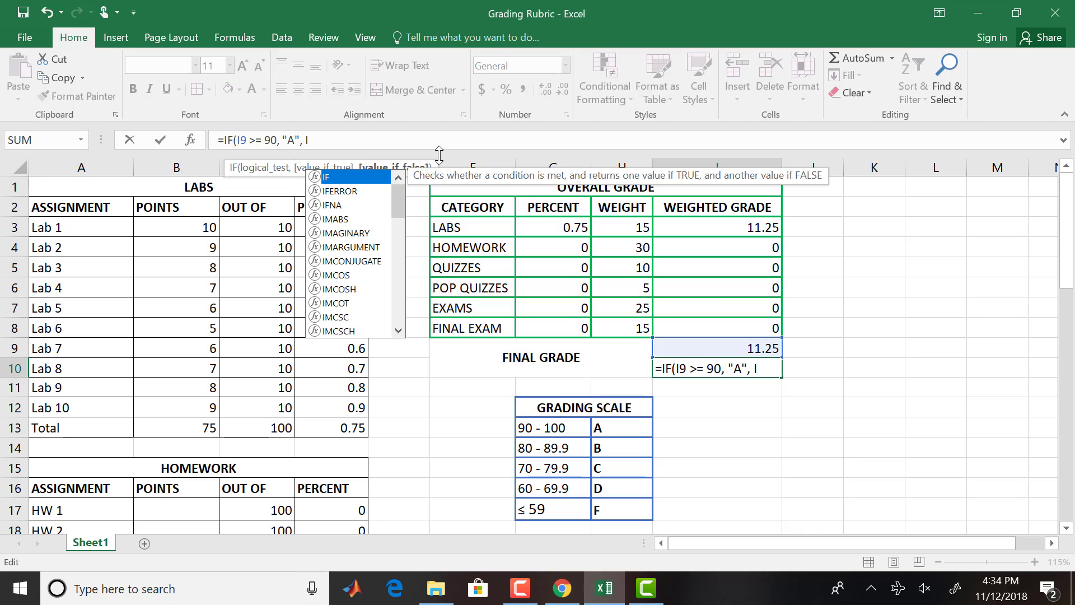
Nest a second IF in the I10 formula that returns "B" when I9 >= 80.
type("F")
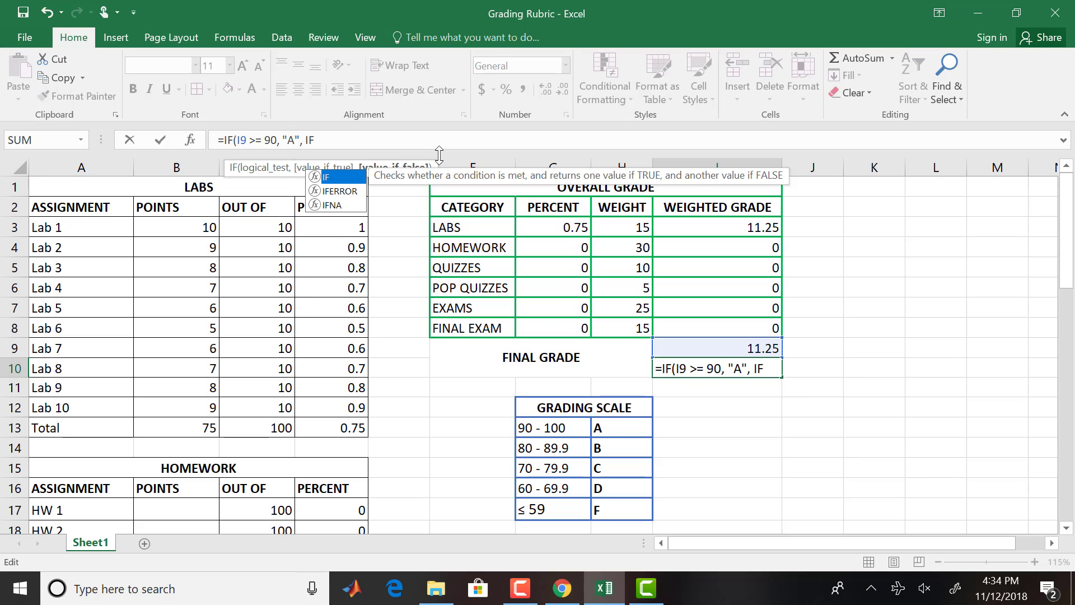
type("(")
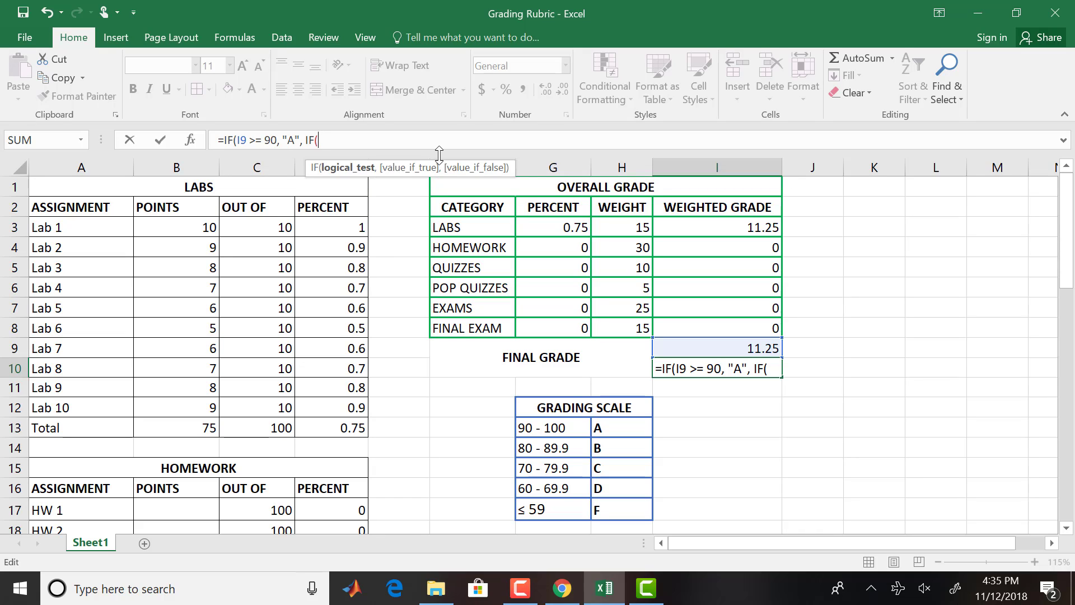
type("I")
key("BackSpace")
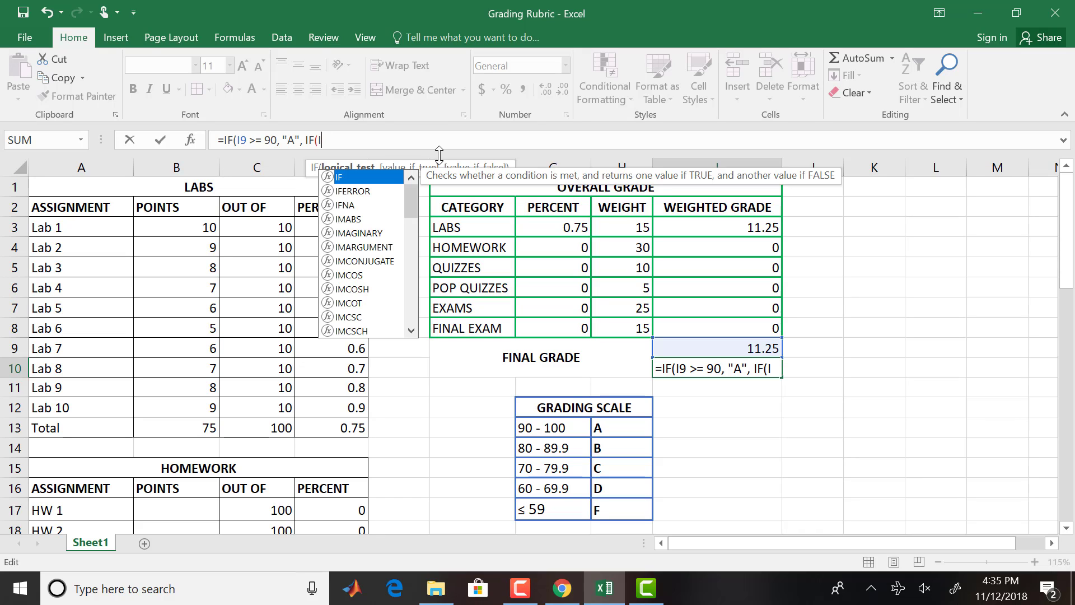
type("9 >=")
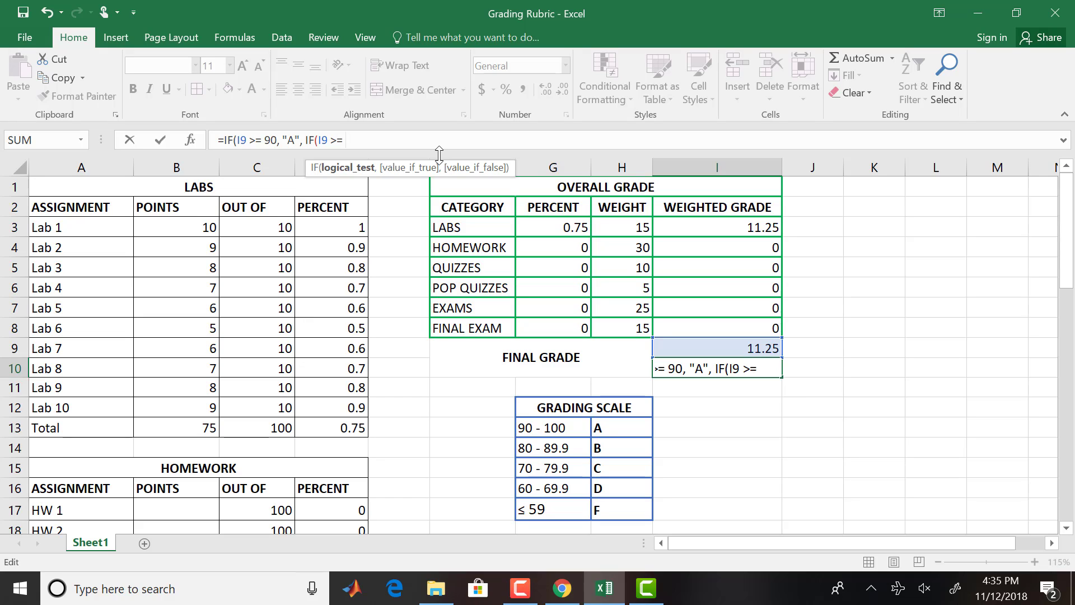
type(" 80,")
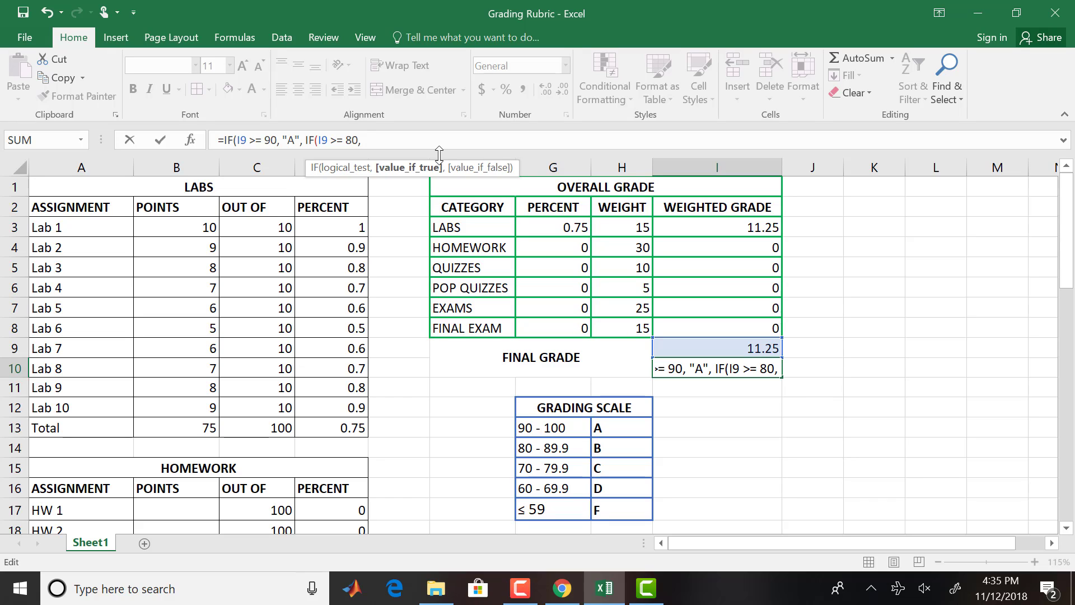
type(" \"B")
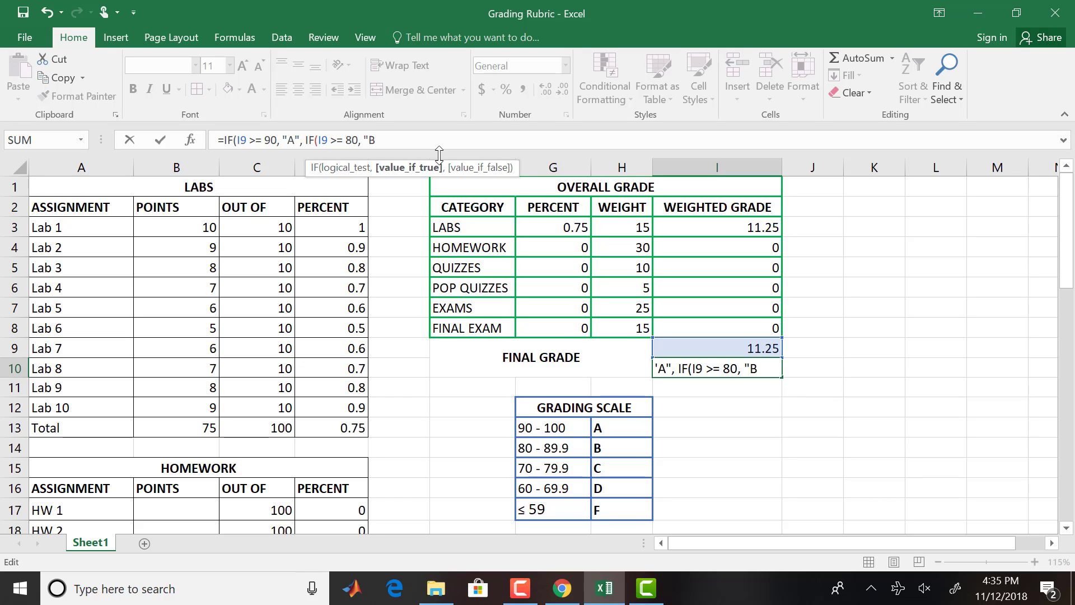
type("\"")
type(",")
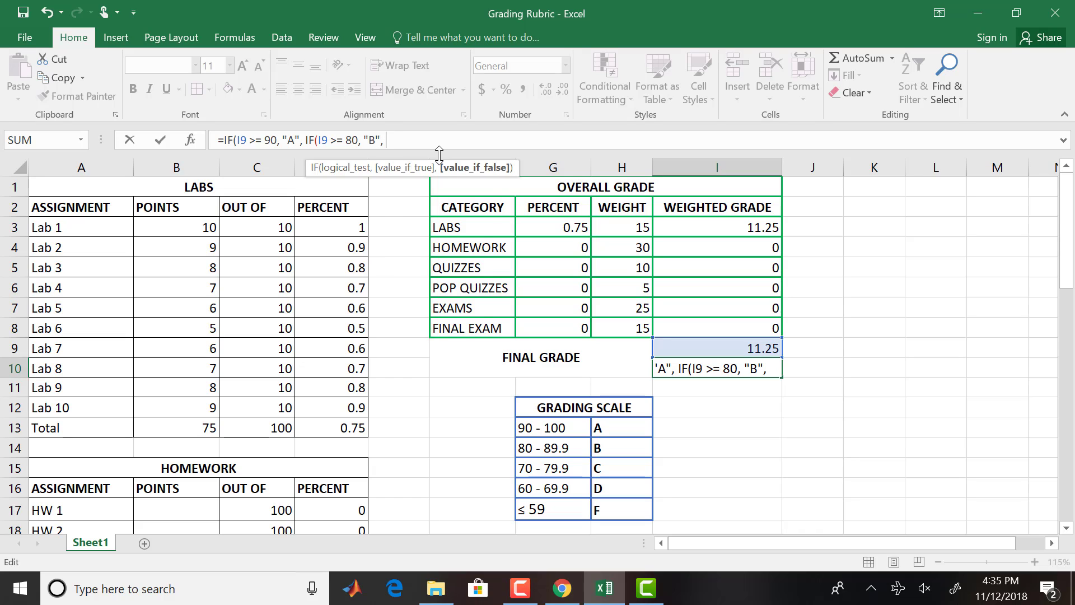
Nest a third IF in the I10 formula that returns "C" when I9 >= 70.
type(" IF")
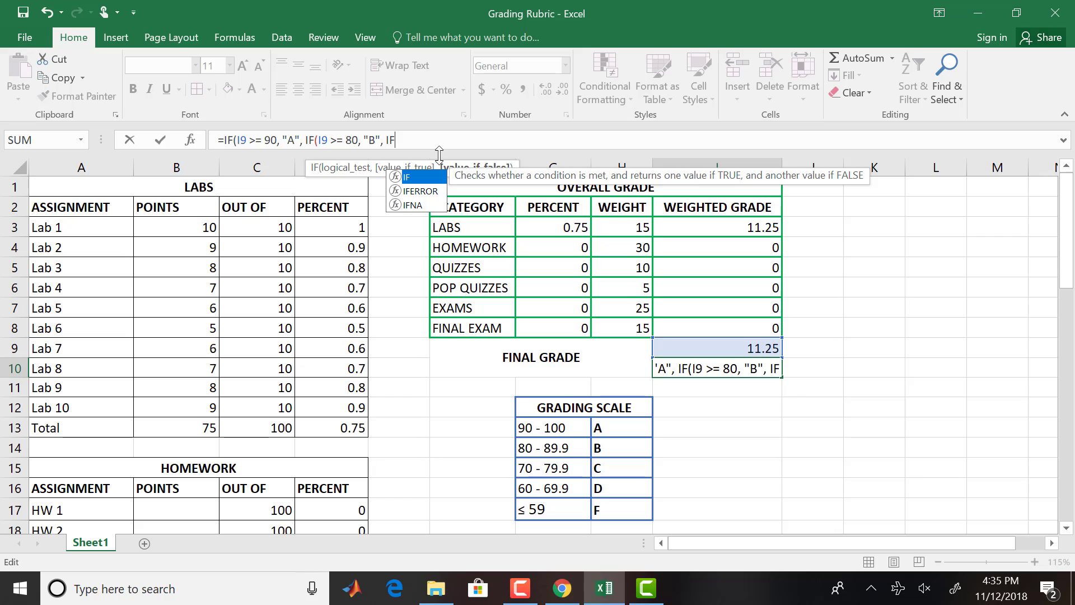
type("(I")
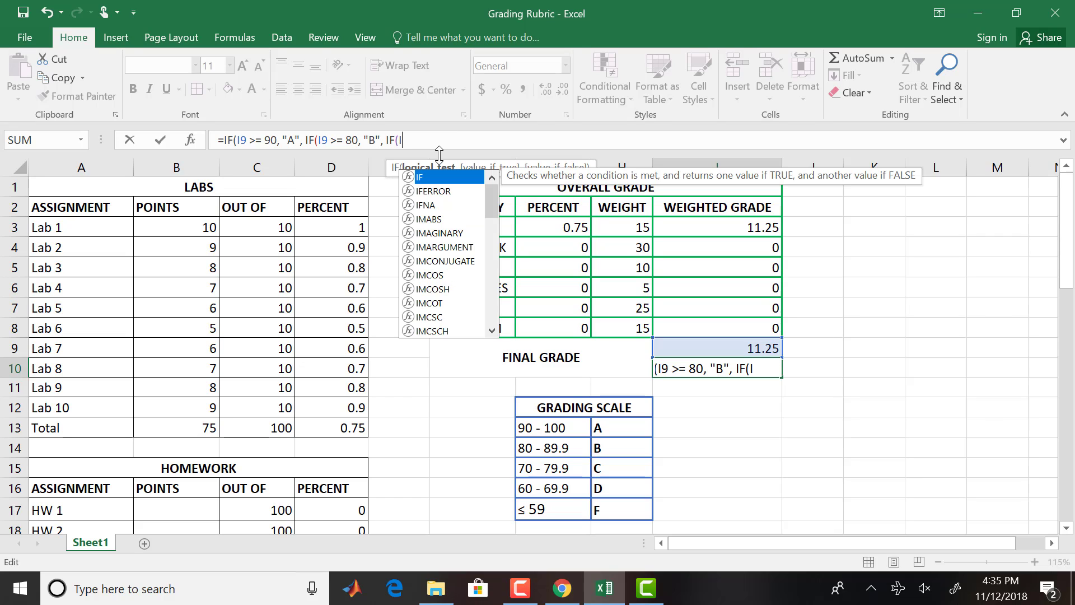
type("9")
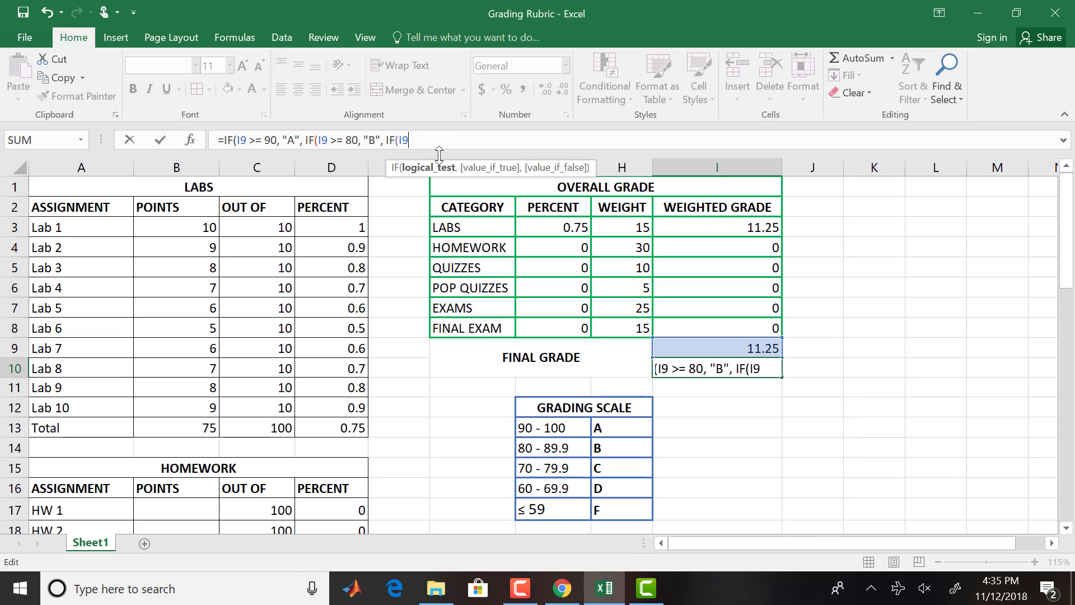
type(" >= 70")
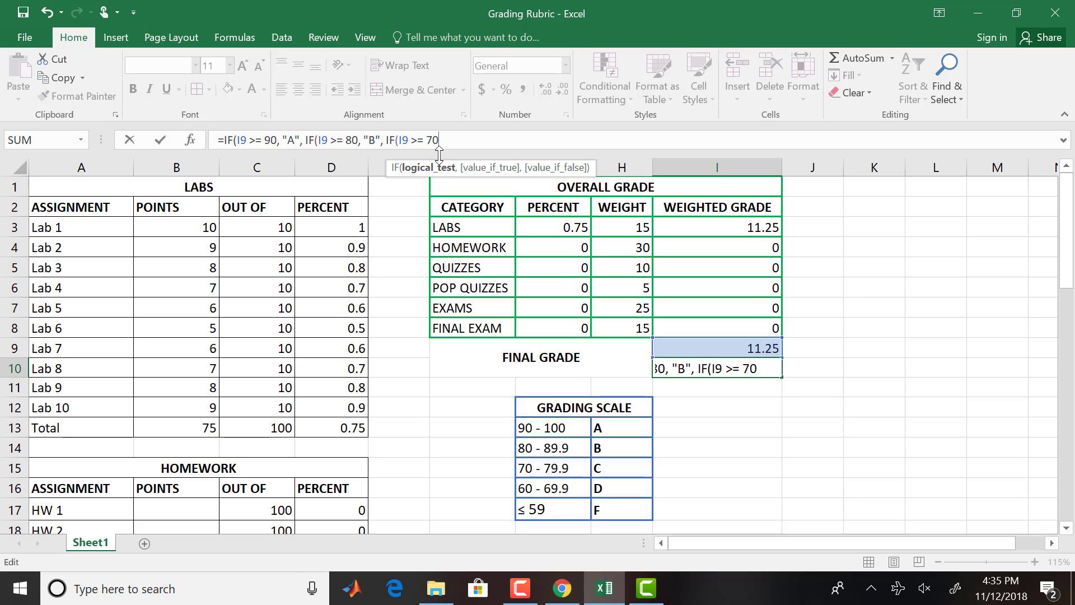
type(",")
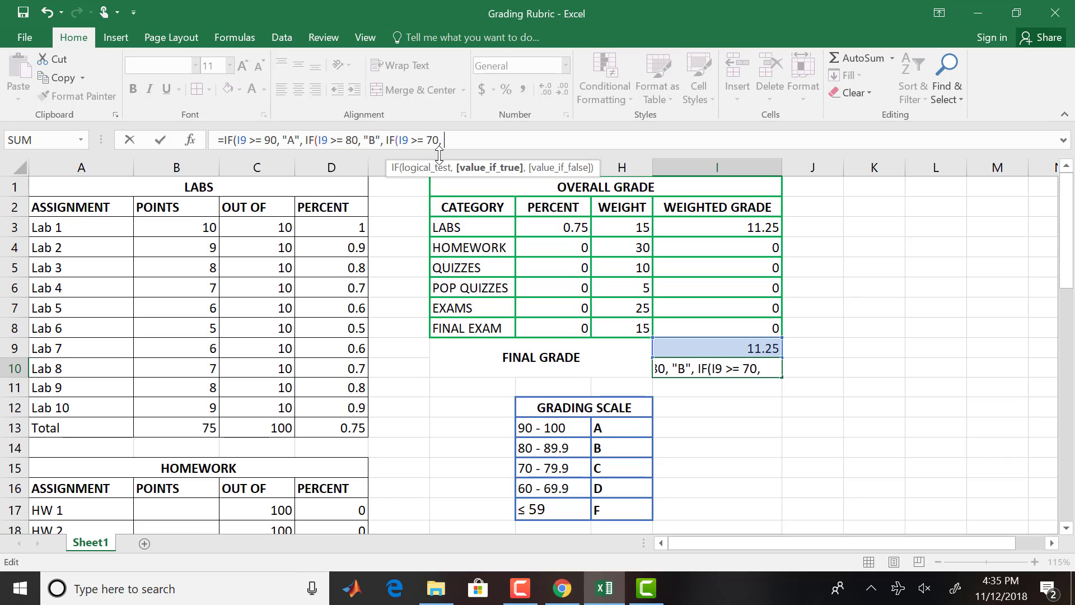
type(" \"C\"")
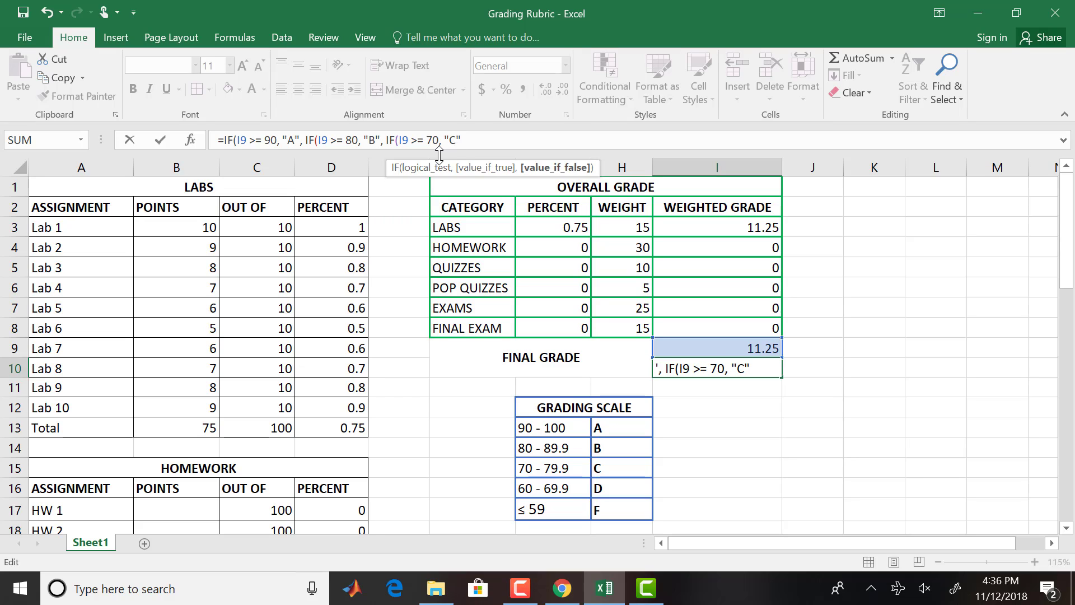
Nest a fourth IF in the I10 formula that returns "D" when I9 >= 60.
type(", I")
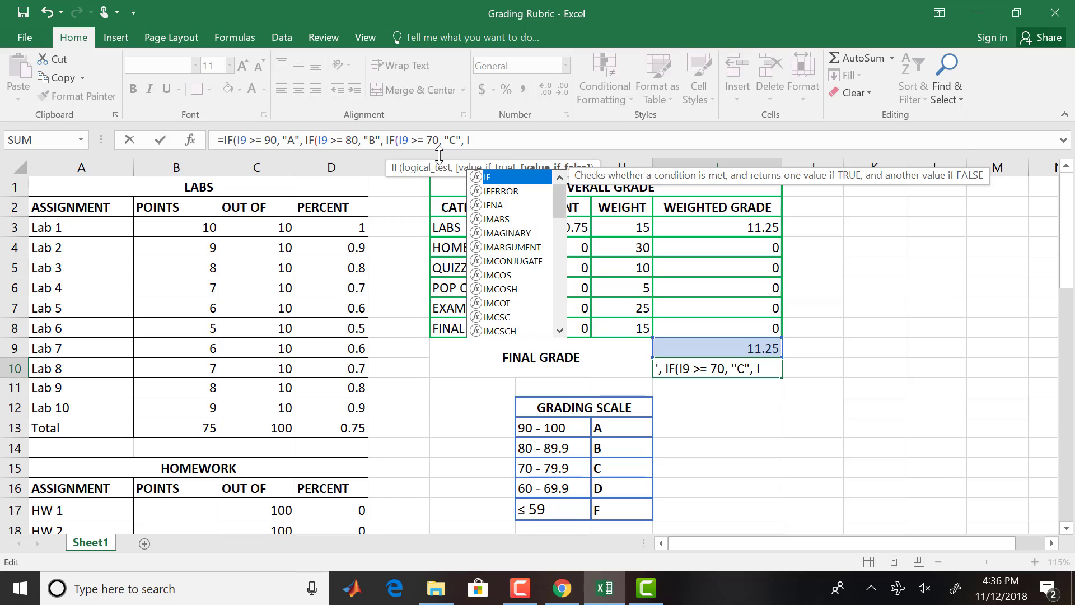
type("F")
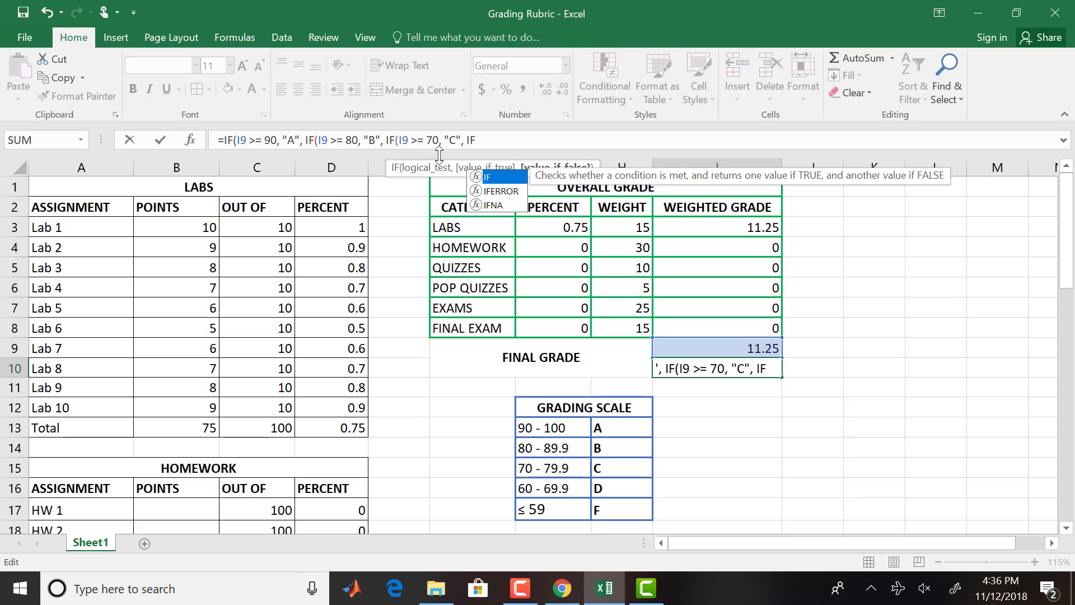
type("(")
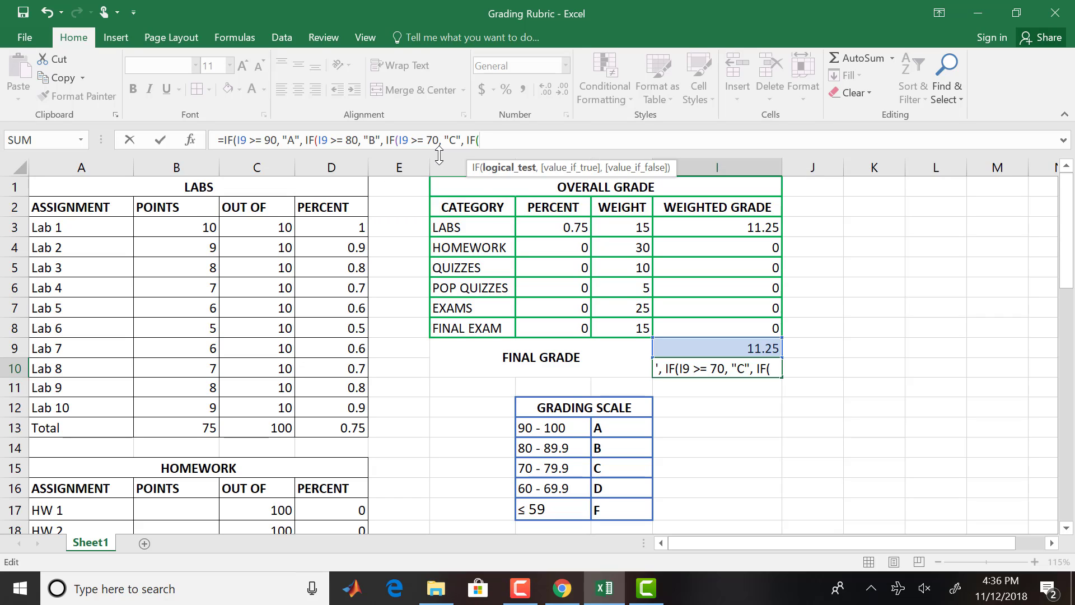
type("I9 >")
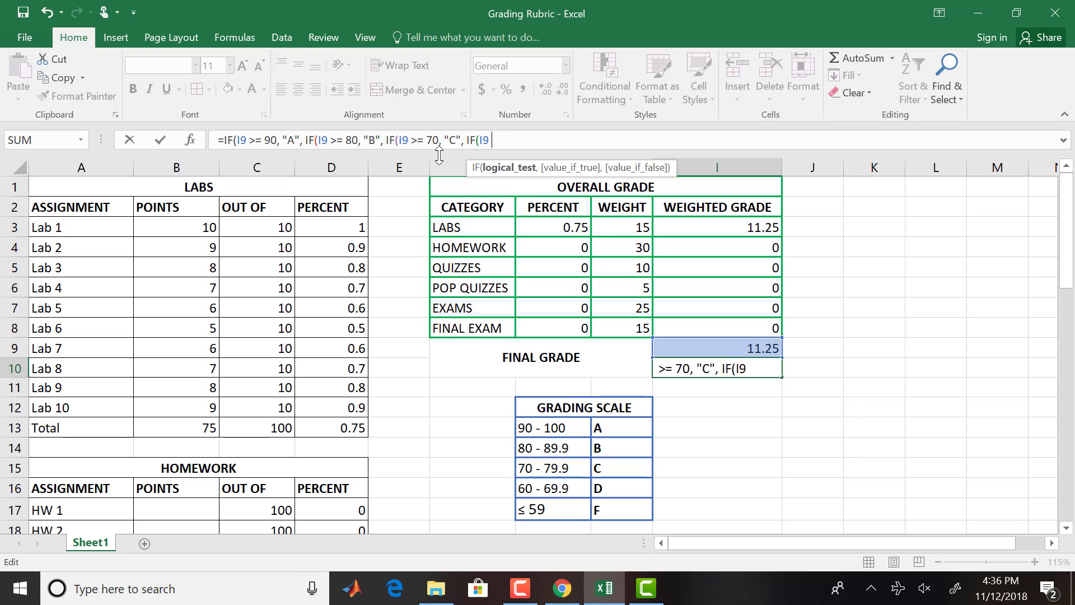
type("= 60")
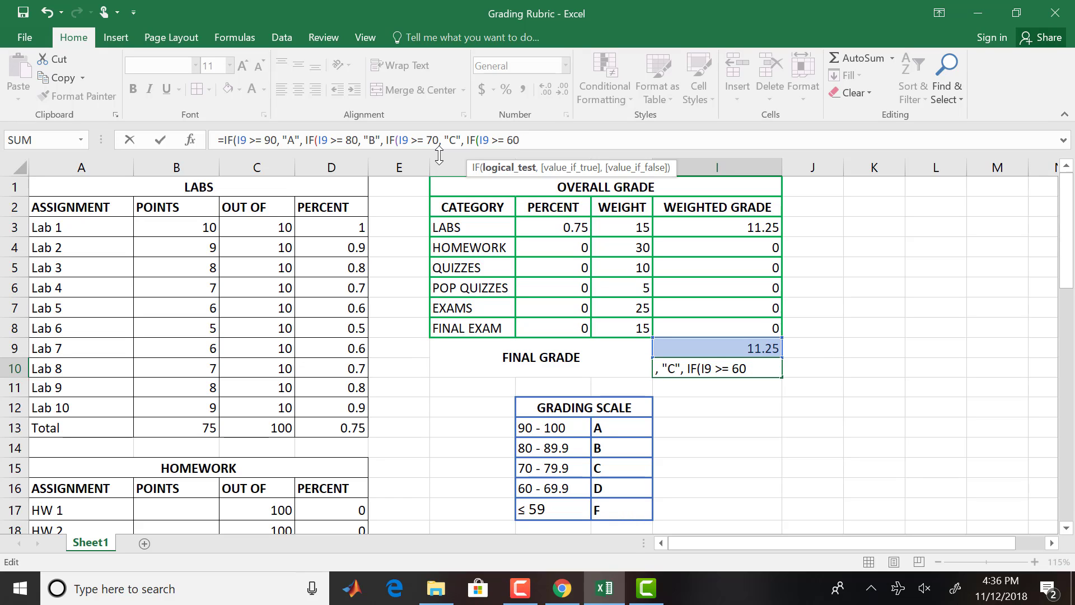
type(" , \"")
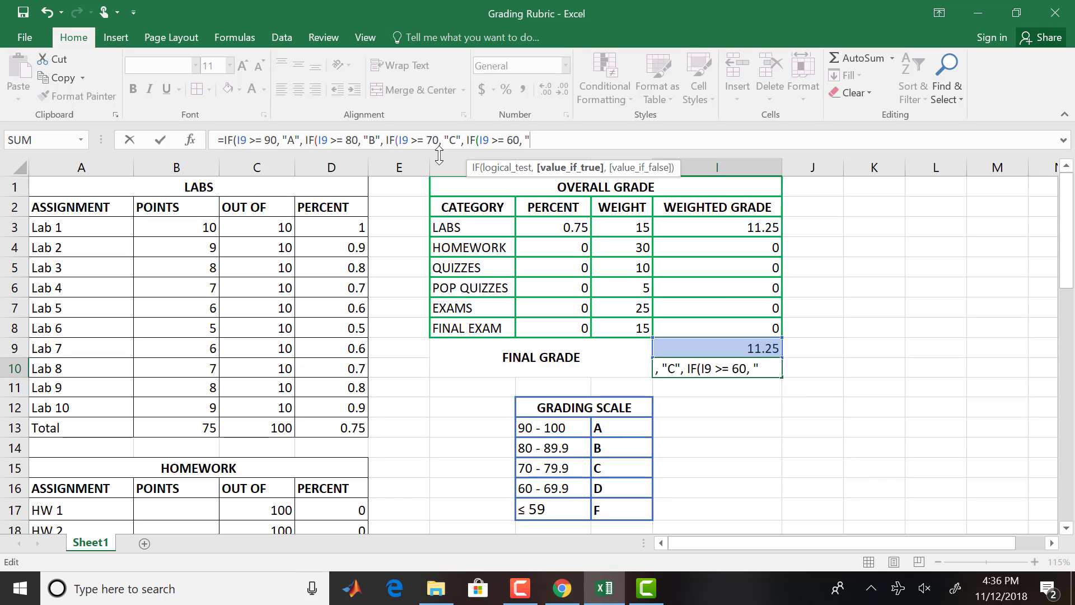
type("D\", I")
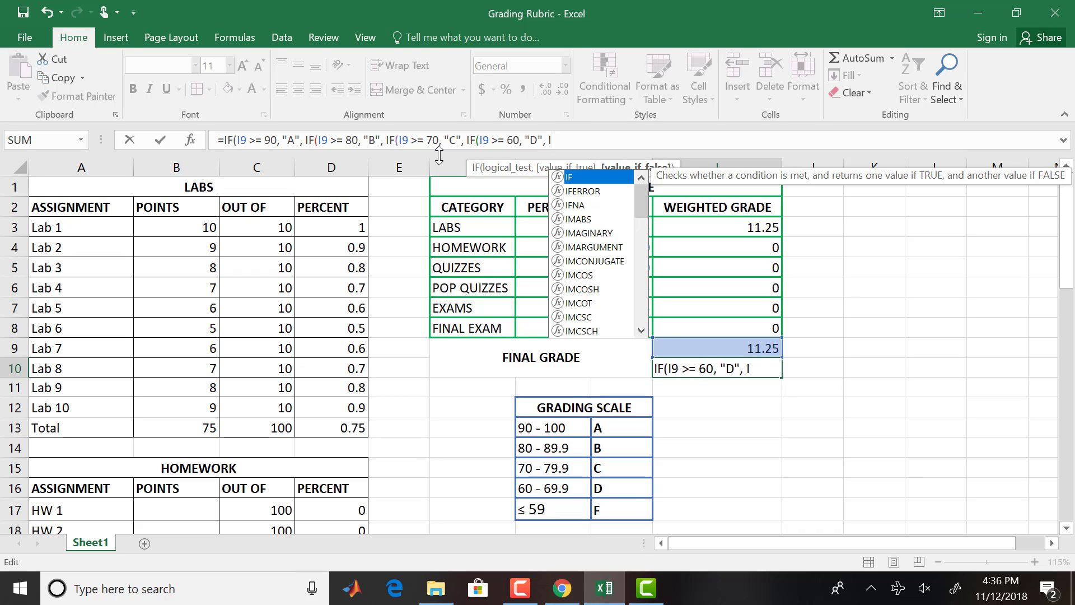
Finish the I10 formula with a fifth nested IF returning "F" when I9 < 60, close all five parentheses and commit it.
type("F")
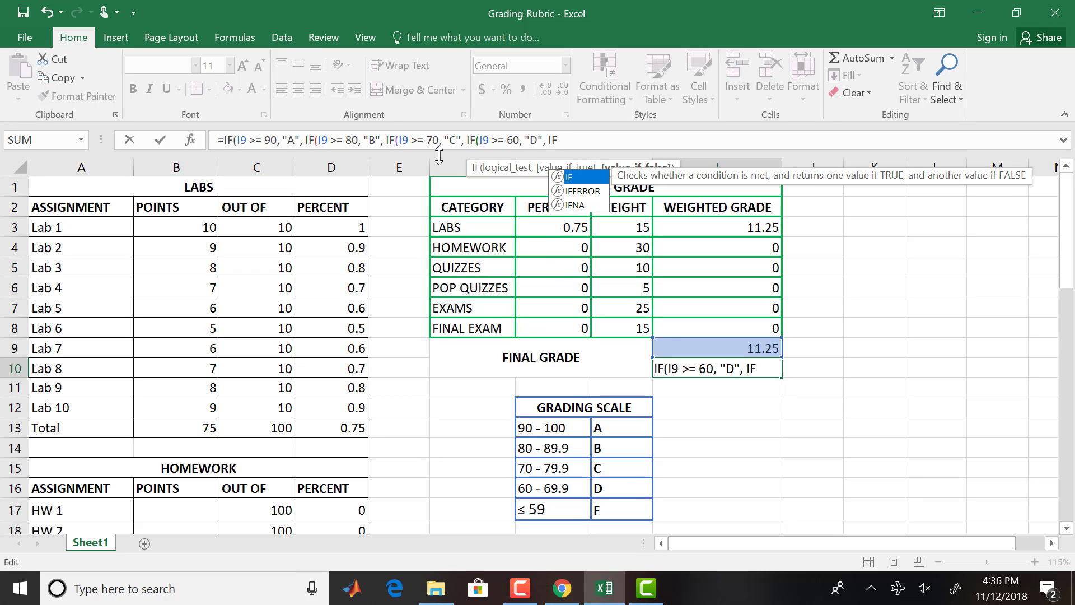
type("(")
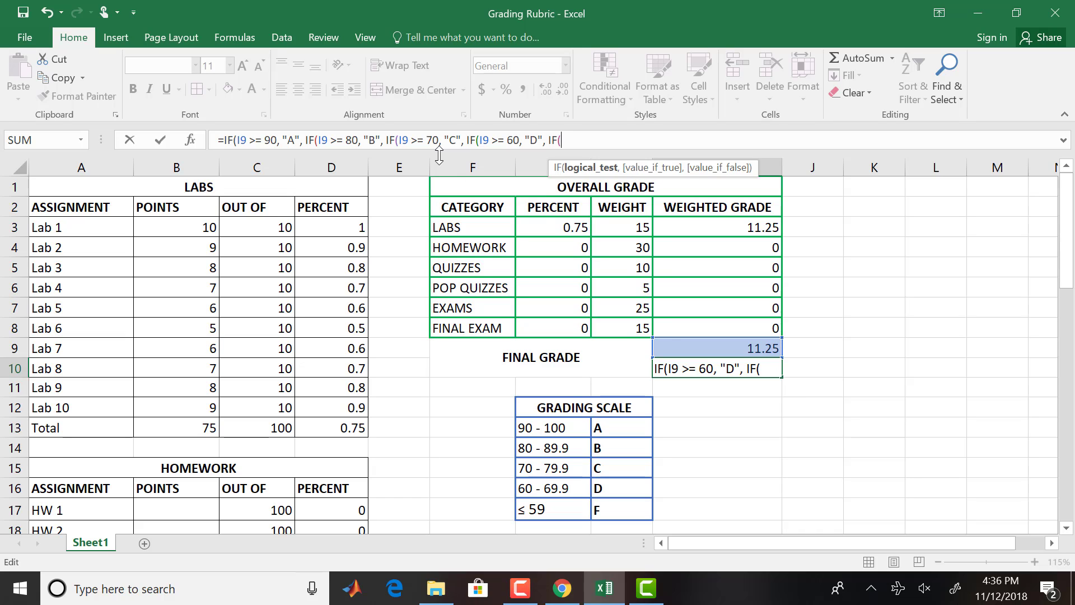
type("I9")
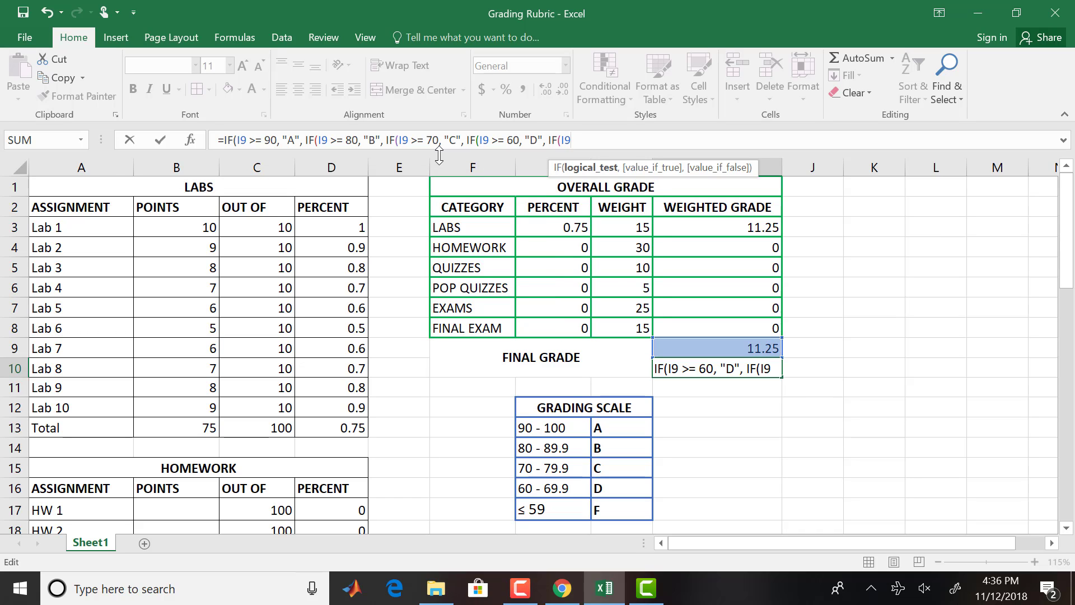
type(" <")
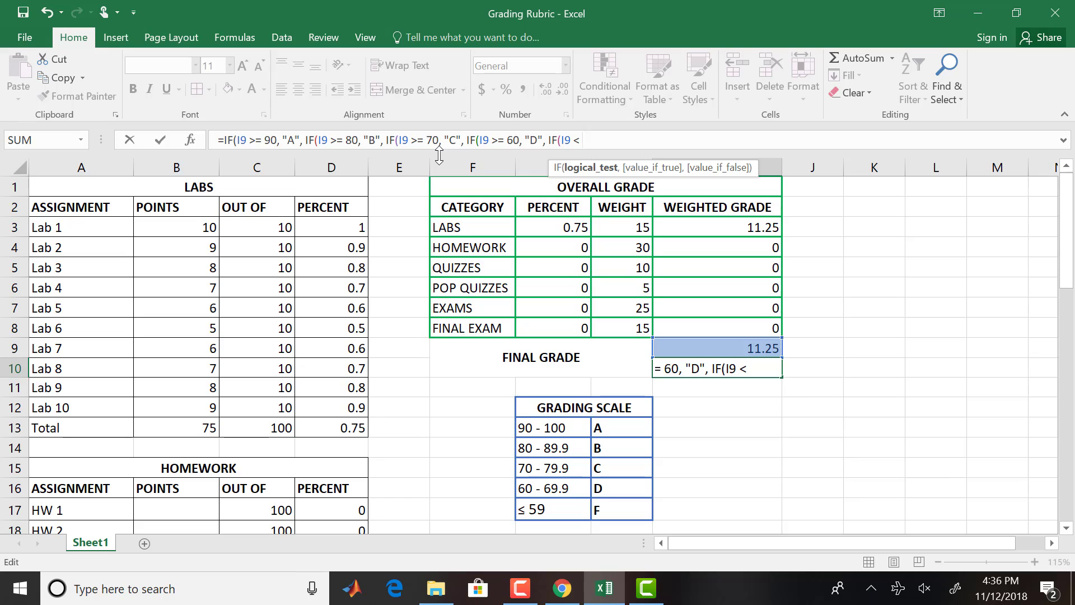
type(" 60, \"")
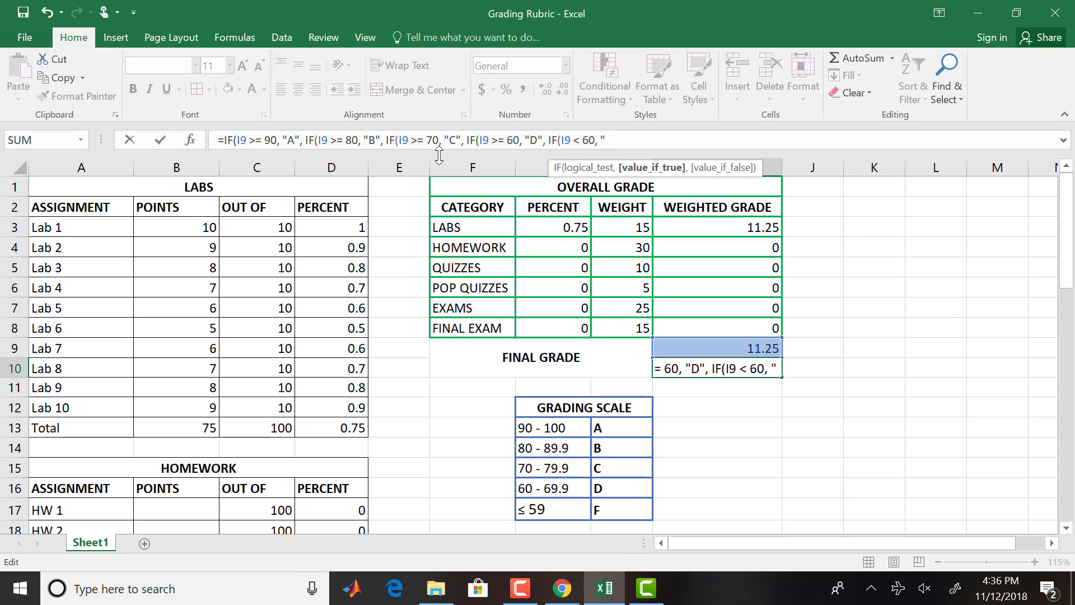
type("F\"")
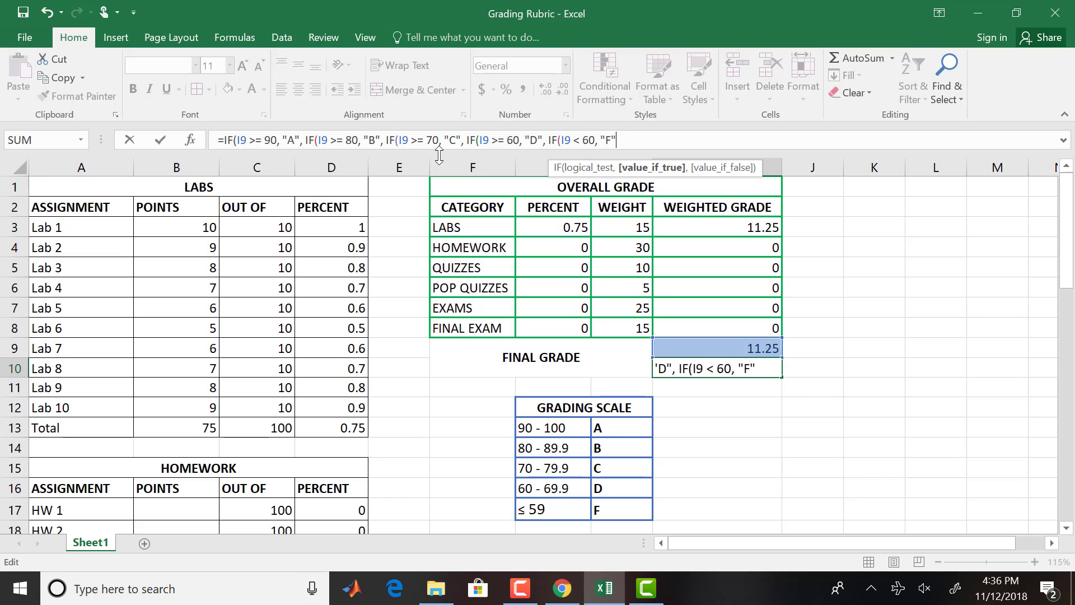
type(")")
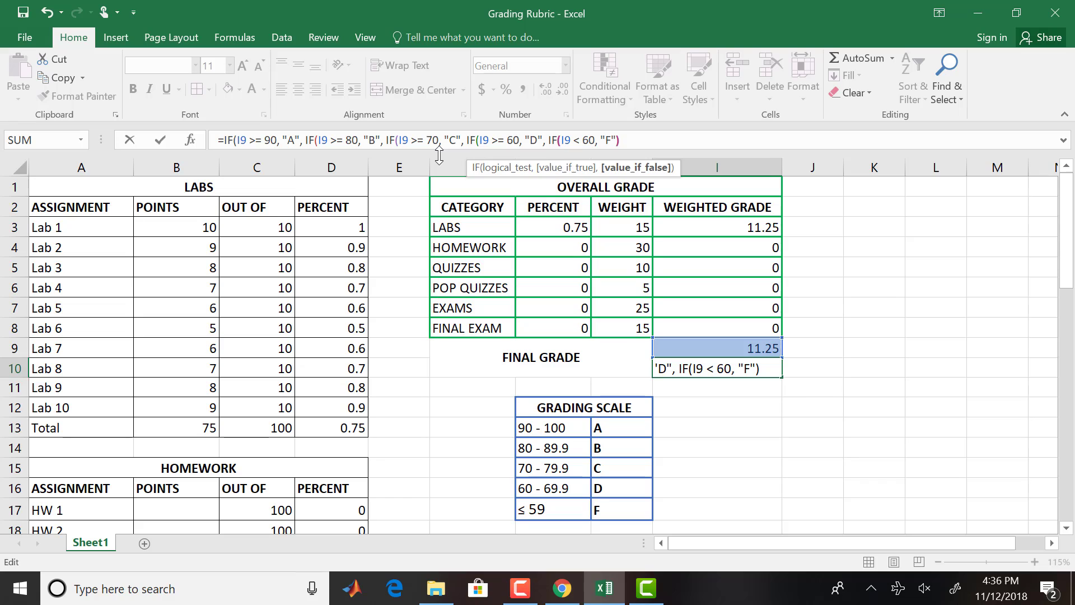
type("))))")
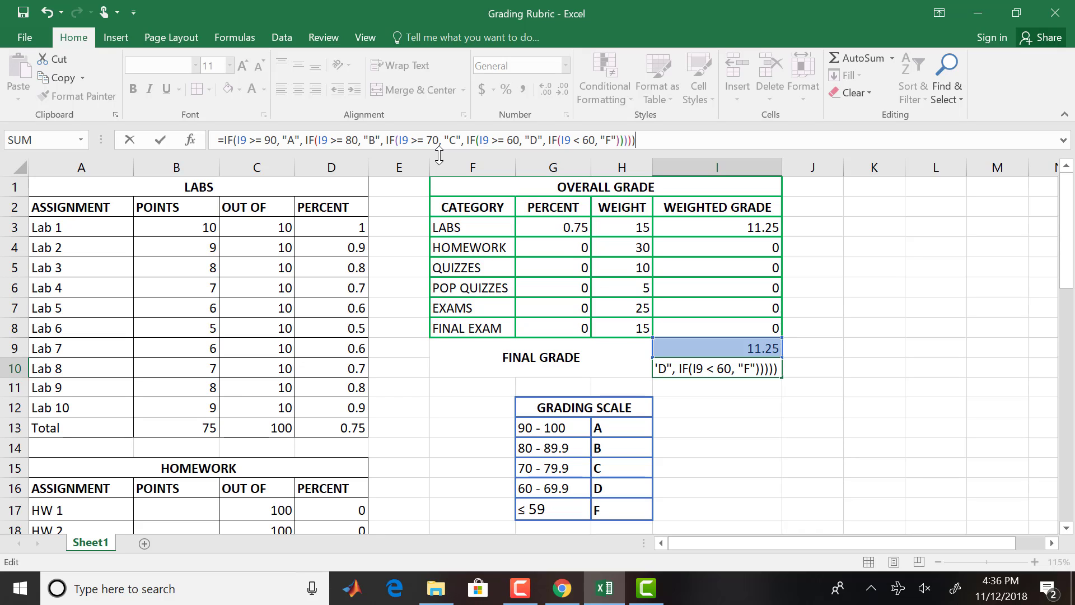
left_click(812, 388)
right_click(919, 247)
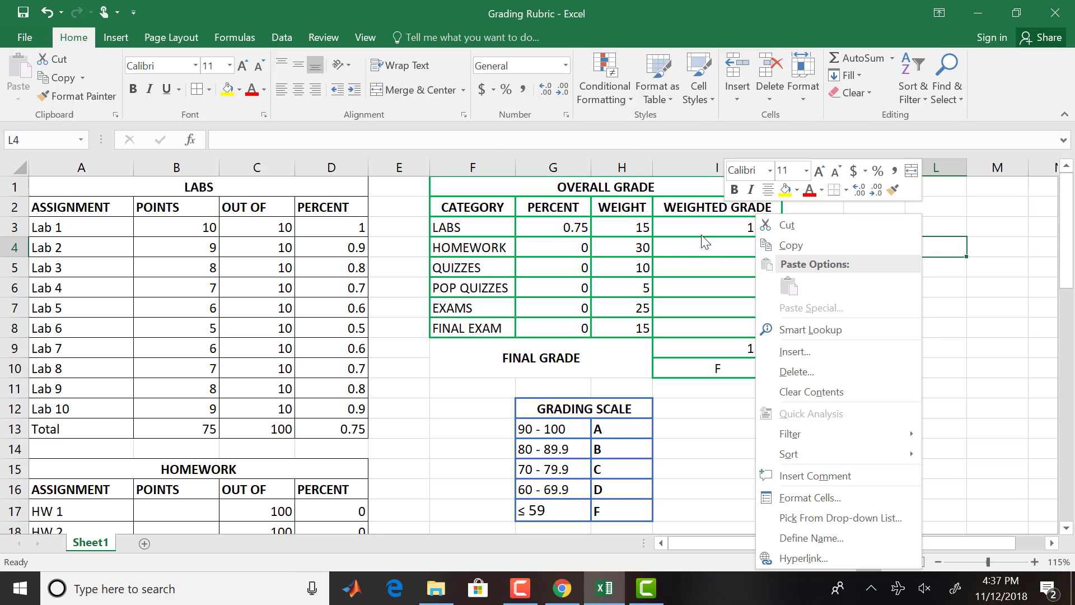
key("Escape")
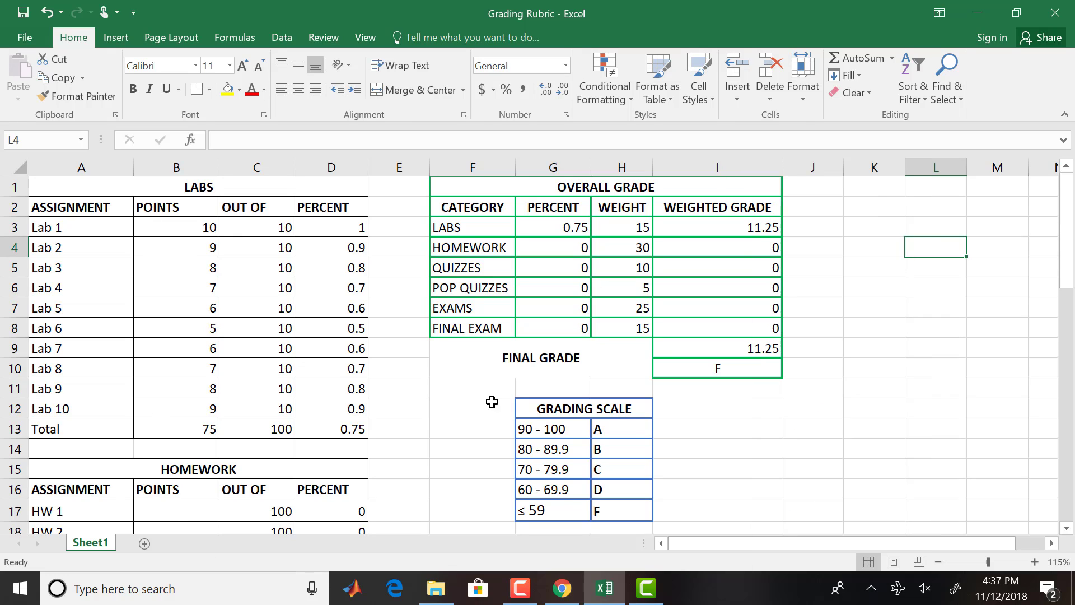
Fill the QUIZZES points column with 10 for Q 1 and 9 for each of Q 2 through Q 10.
left_click_drag(1070, 260, 1073, 398)
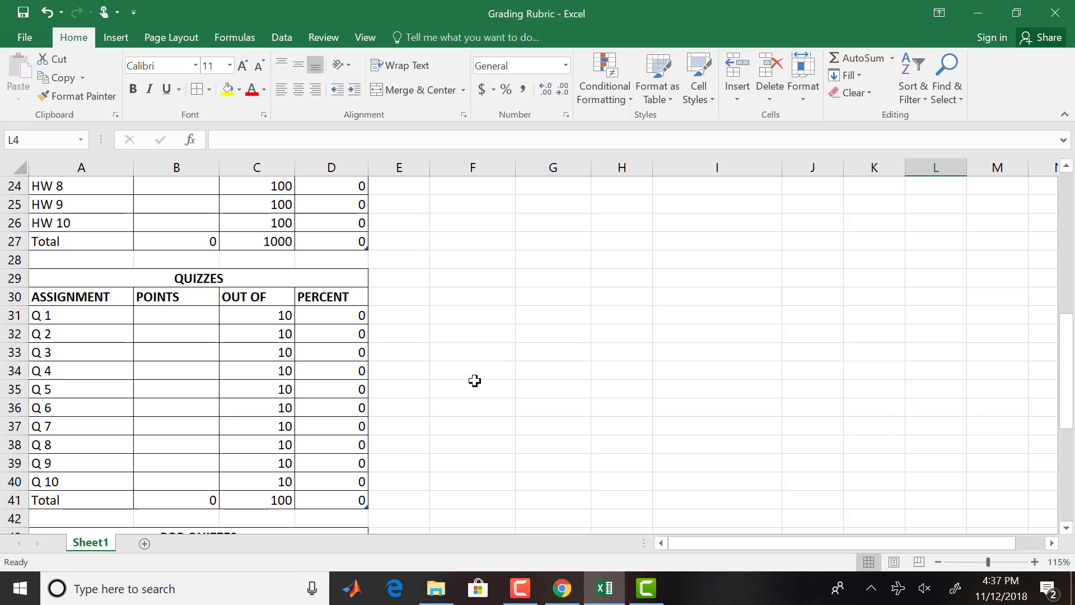
left_click(189, 315)
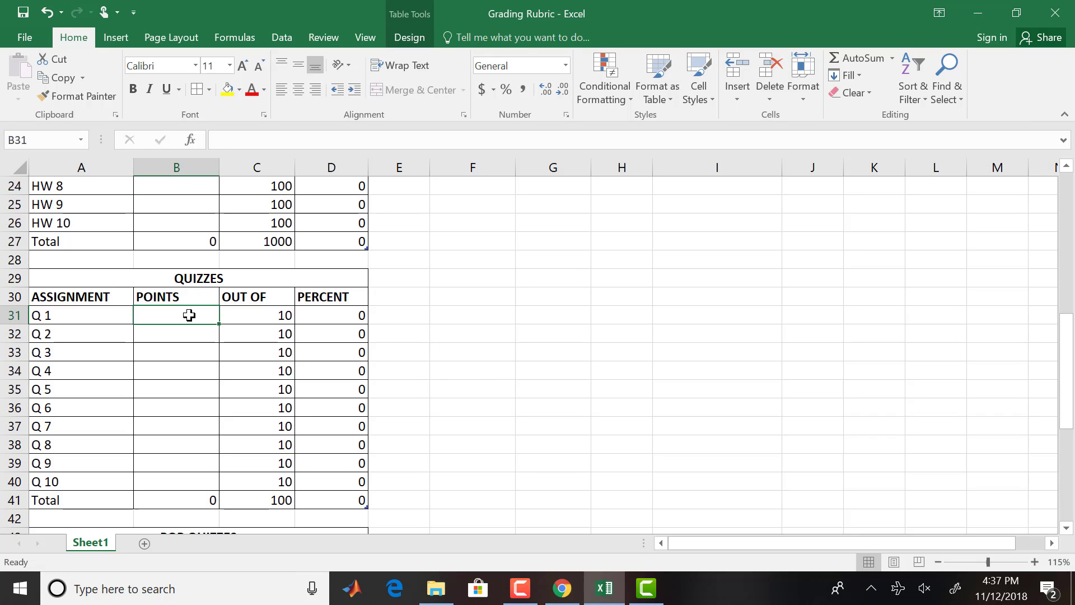
type("10")
key("Return")
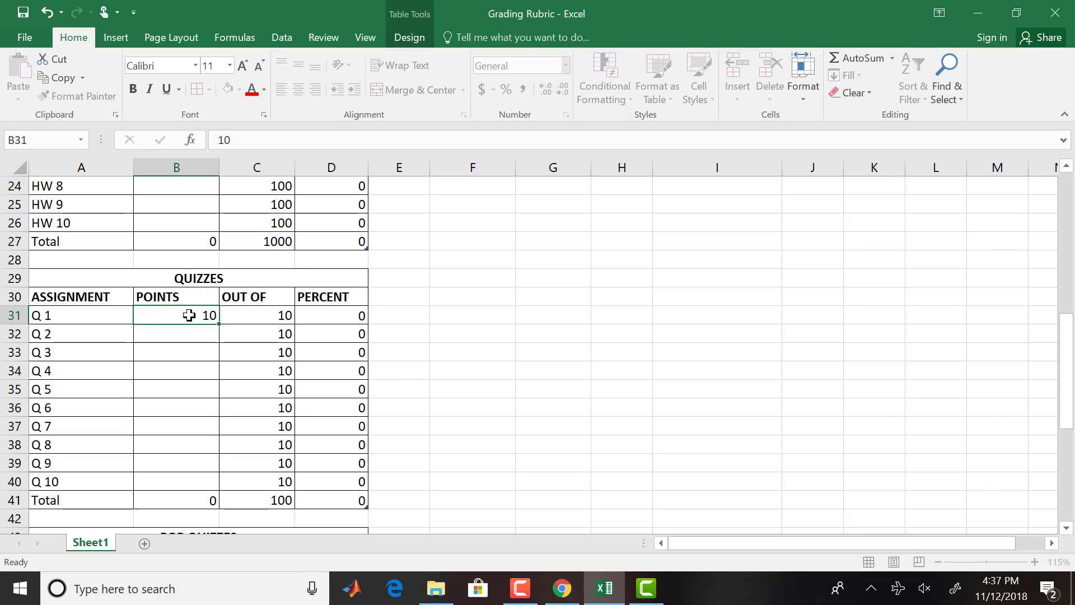
type("9")
key("Return")
type("9")
key("Return")
type("9")
key("Return")
type("9")
key("Return")
type("9")
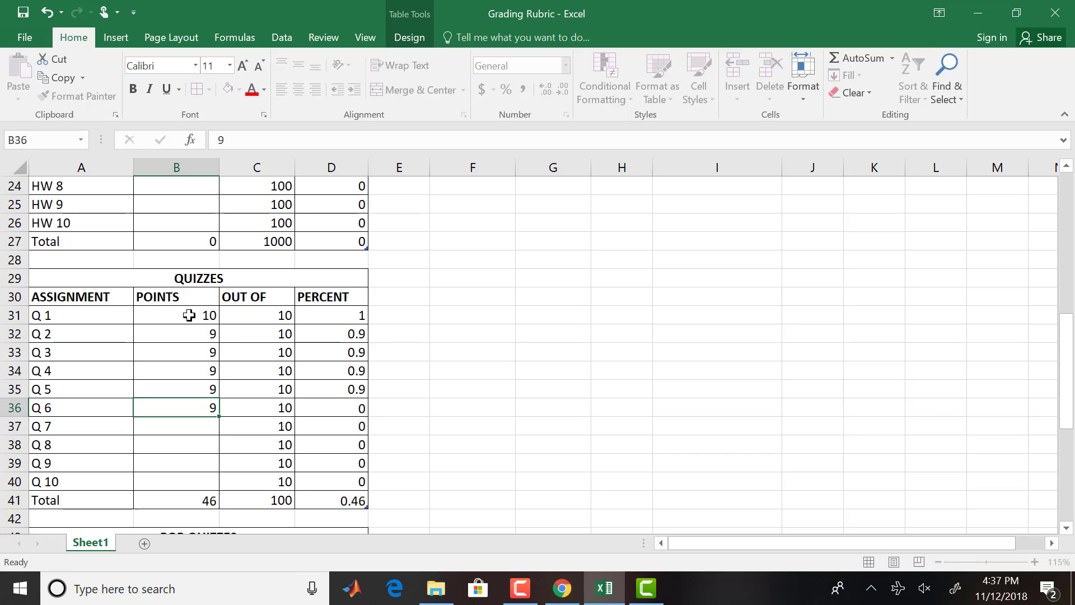
key("Return")
type("9")
key("Return")
type("9")
key("Return")
type("9")
key("Return")
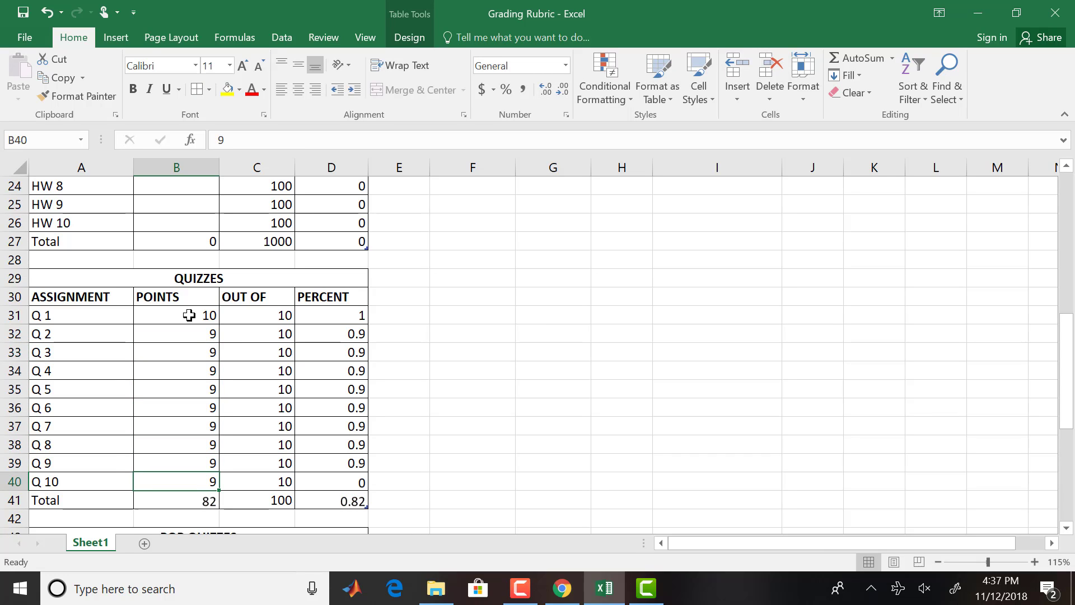
type("9")
key("Return")
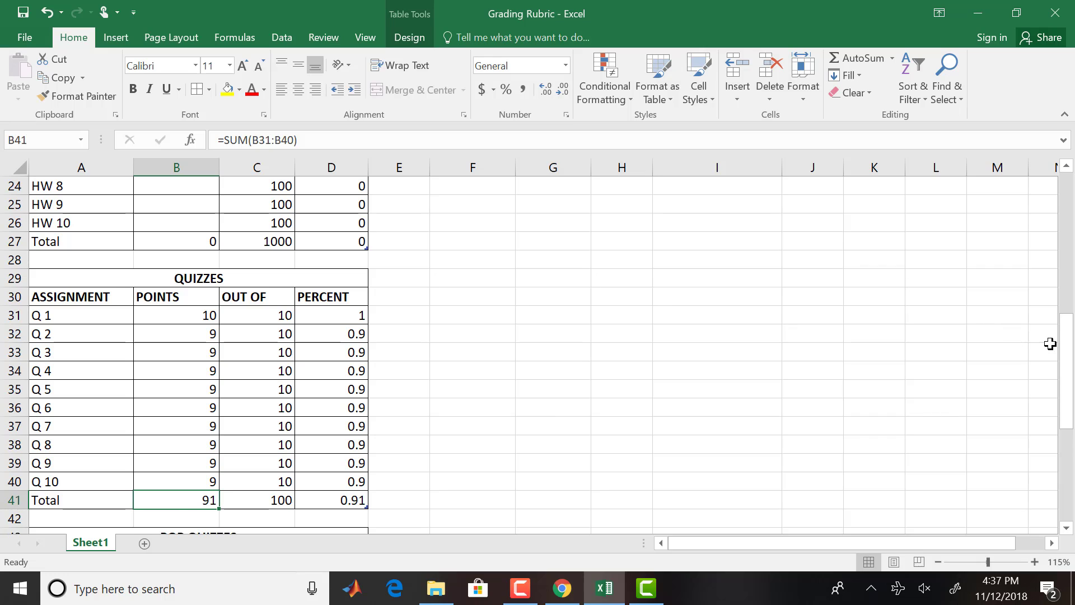
Enter 85 points for the FINAL EXAM in cell B56 and check the overall grade table.
scroll(1053, 359, "down", 5)
left_click(179, 501)
type("85")
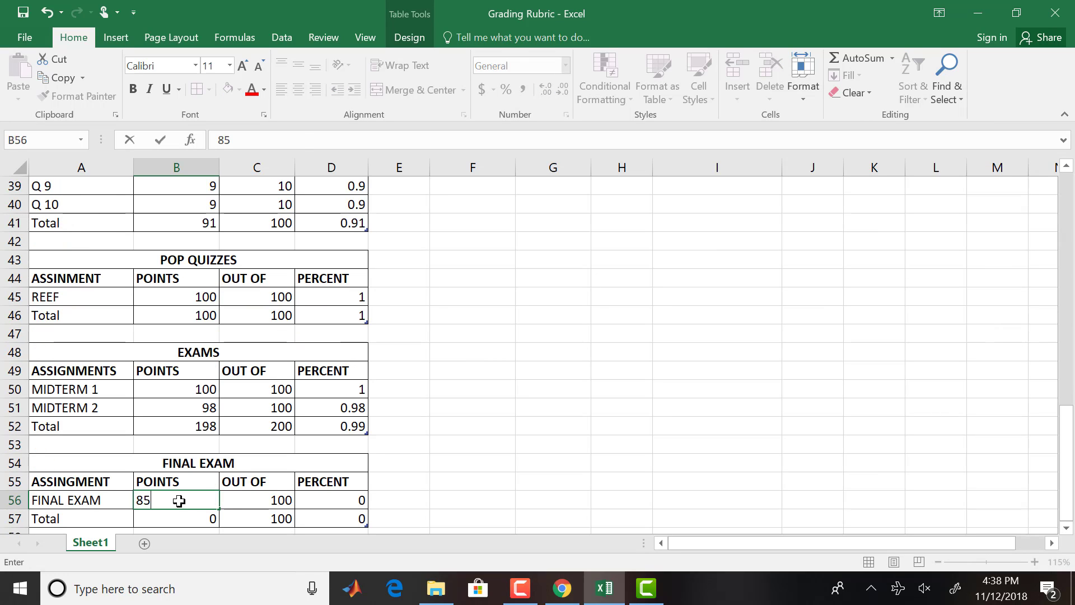
key("Return")
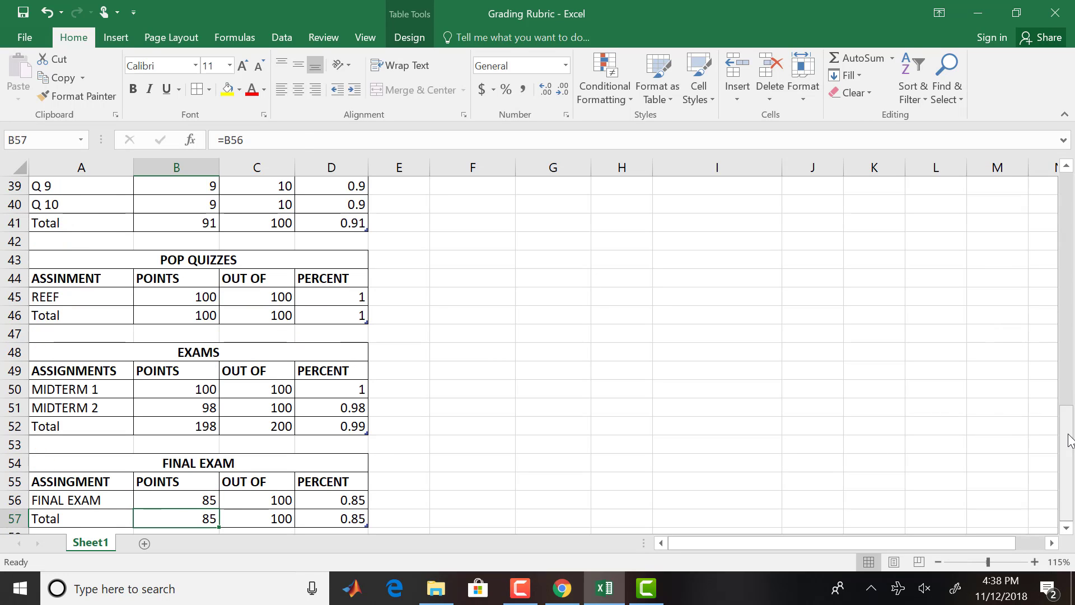
left_click_drag(1070, 441, 1074, 152)
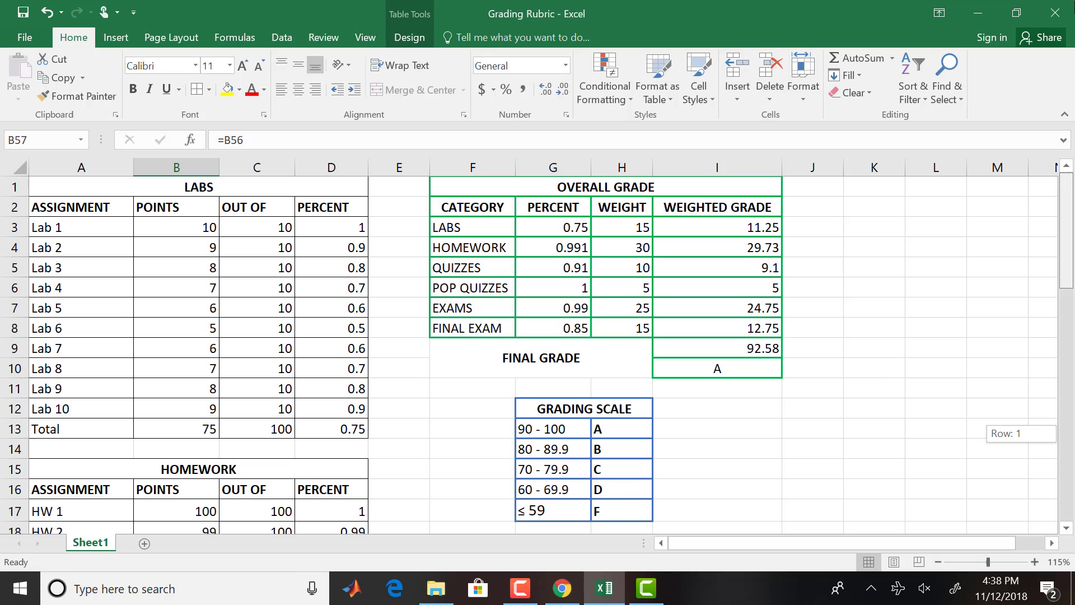
Change the HW 5 and HW 6 points to 50 each and check the resulting overall grade.
left_click_drag(1060, 64, 1058, 321)
left_click(208, 268)
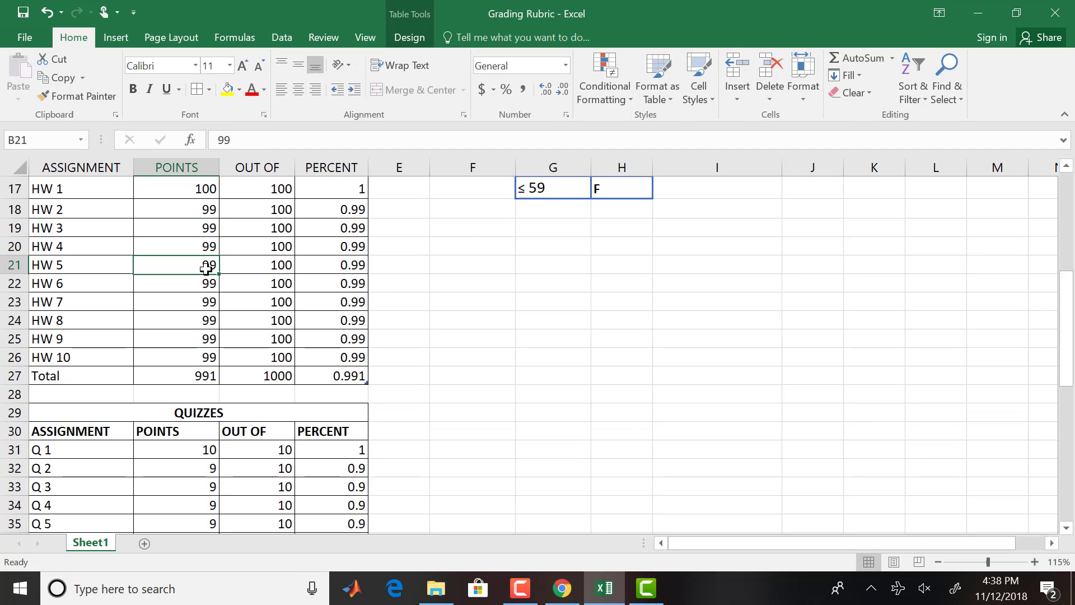
type("50")
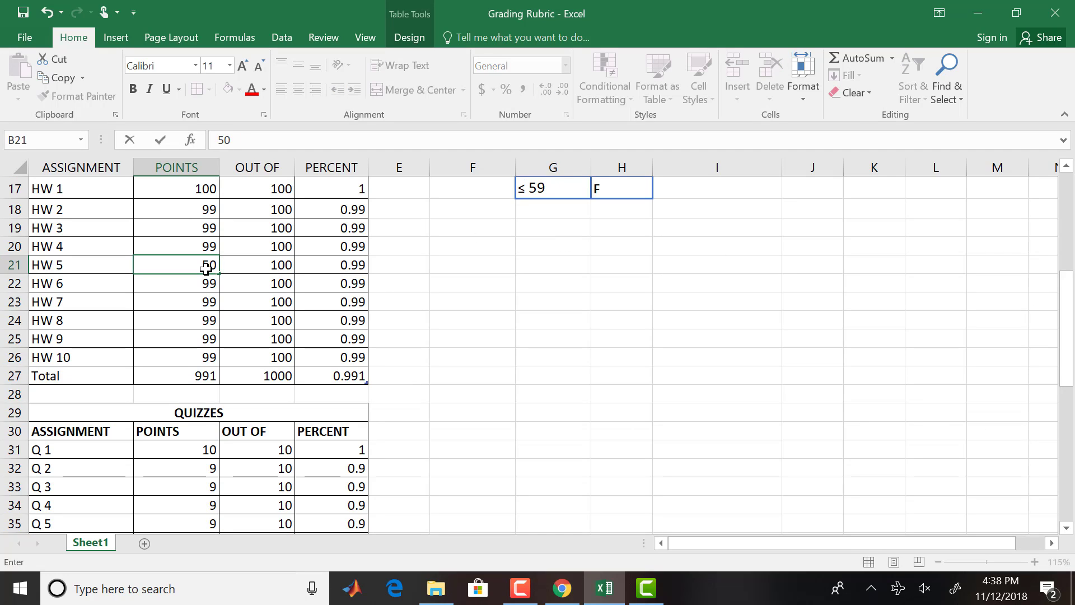
key("Return")
type("50")
key("Return")
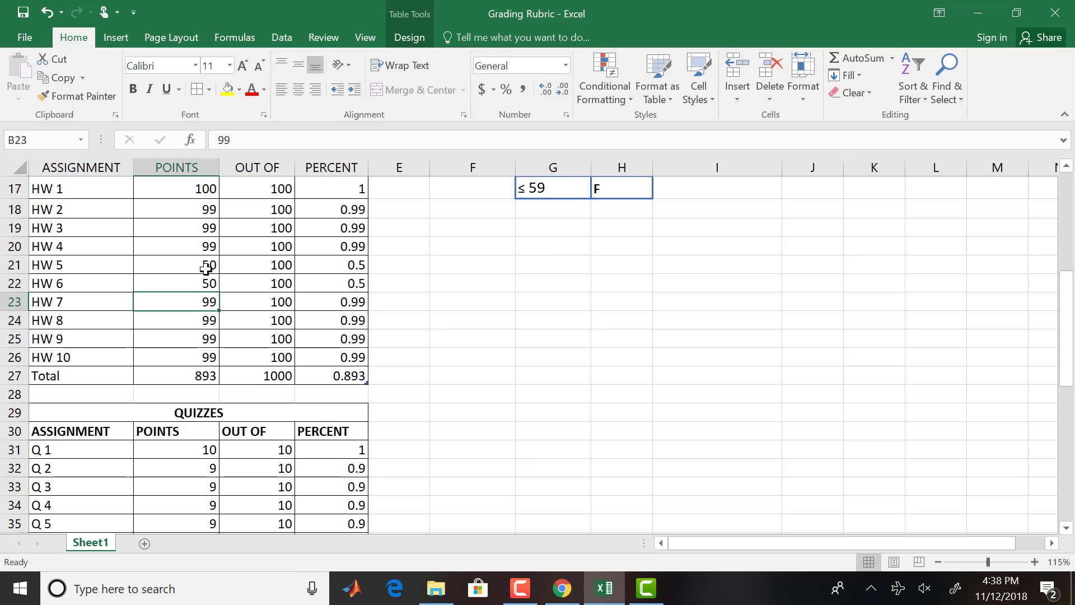
left_click_drag(1067, 311, 1071, 158)
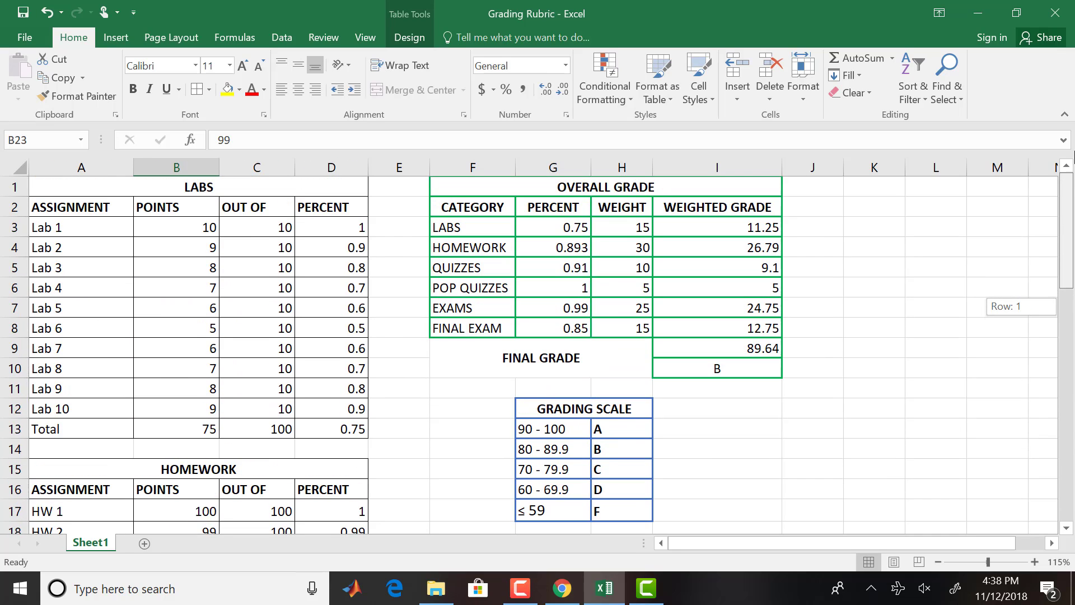
Save the Grading Rubric workbook under its existing name.
left_click_drag(1074, 2, 1074, 2)
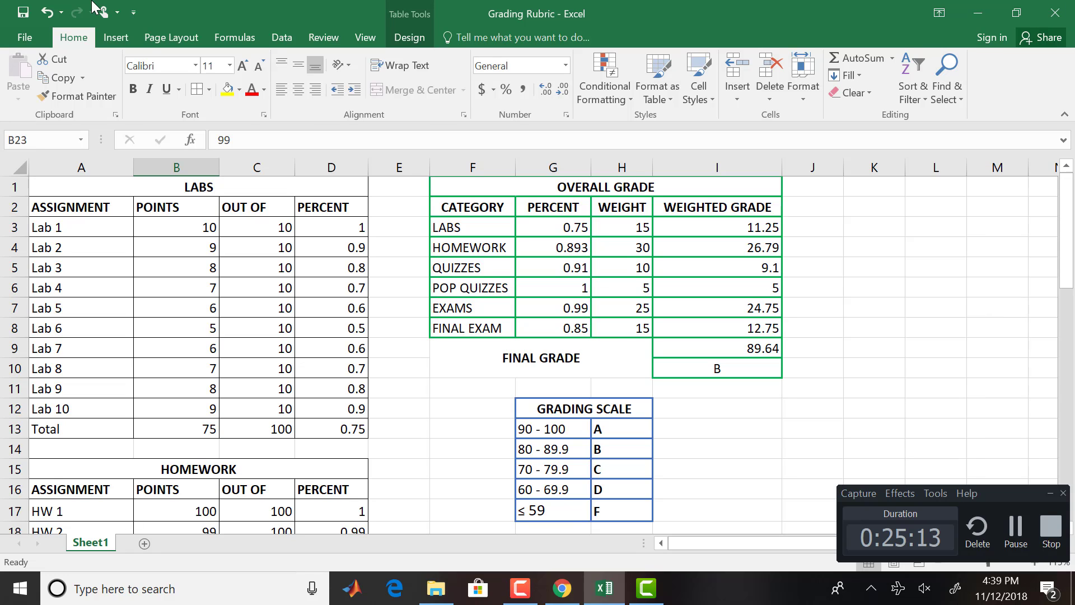
left_click(21, 39)
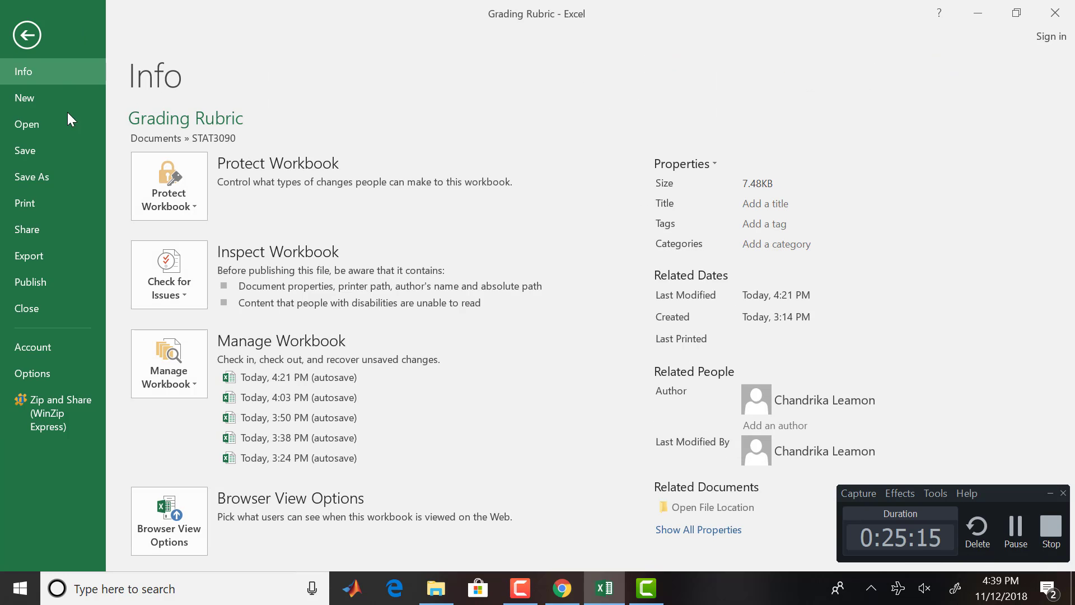
left_click(38, 180)
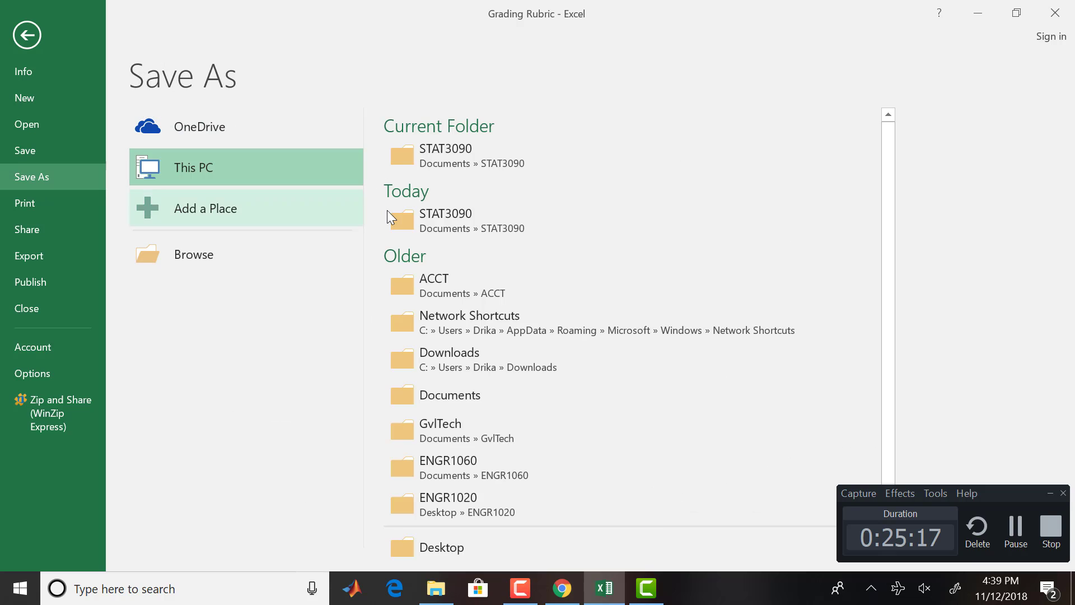
left_click(41, 149)
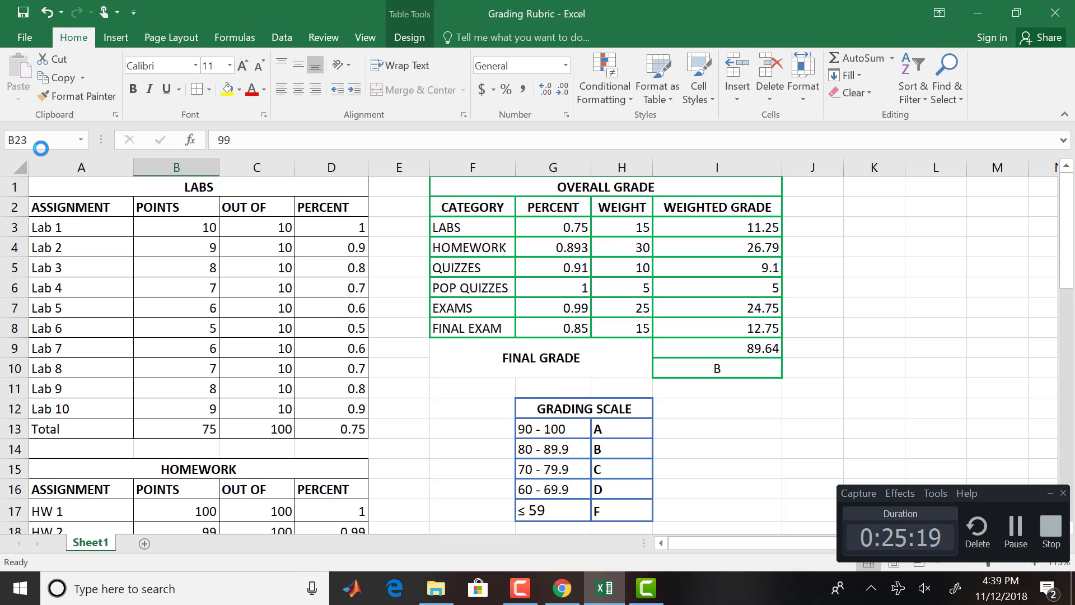